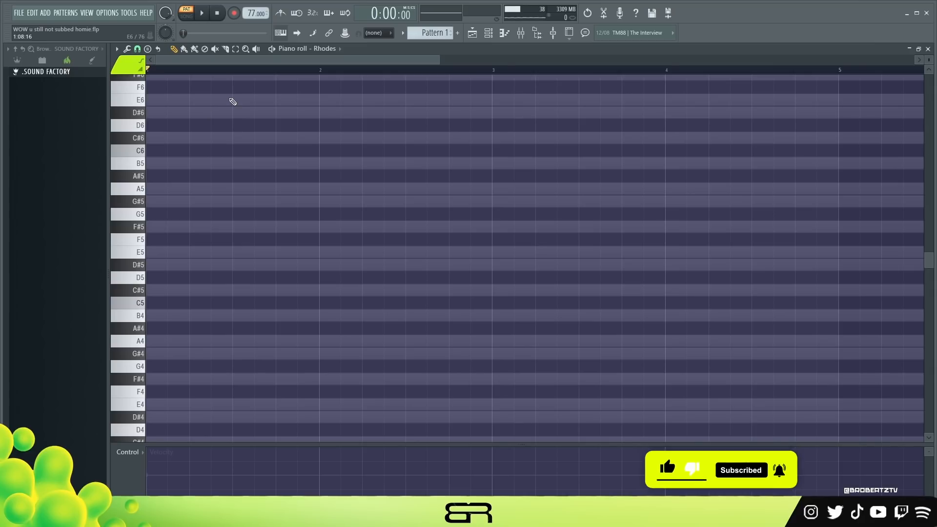
Stamp a minor chord with its root on C5 near the start of bar 2.
{"action": "left_click", "coordinate": [149, 50]}
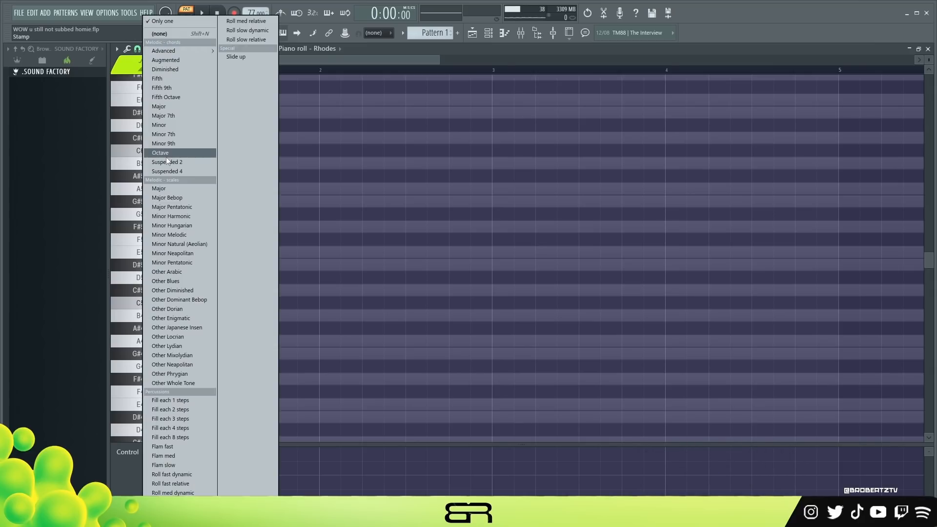
{"action": "left_click", "coordinate": [169, 125]}
{"action": "left_click", "coordinate": [343, 303]}
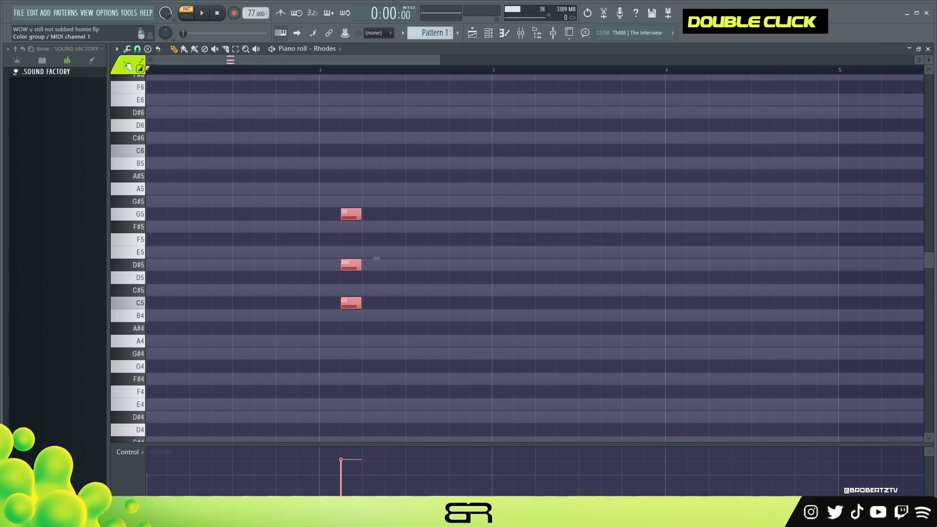
Copy the C minor chord further along bar 2 and raise the copy's D#5 note to E5.
{"action": "right_click", "coordinate": [379, 218]}
{"action": "left_click_drag", "start_coordinate": [373, 183], "coordinate": [362, 342]}
{"action": "left_click_drag", "start_coordinate": [349, 304], "coordinate": [414, 304]}
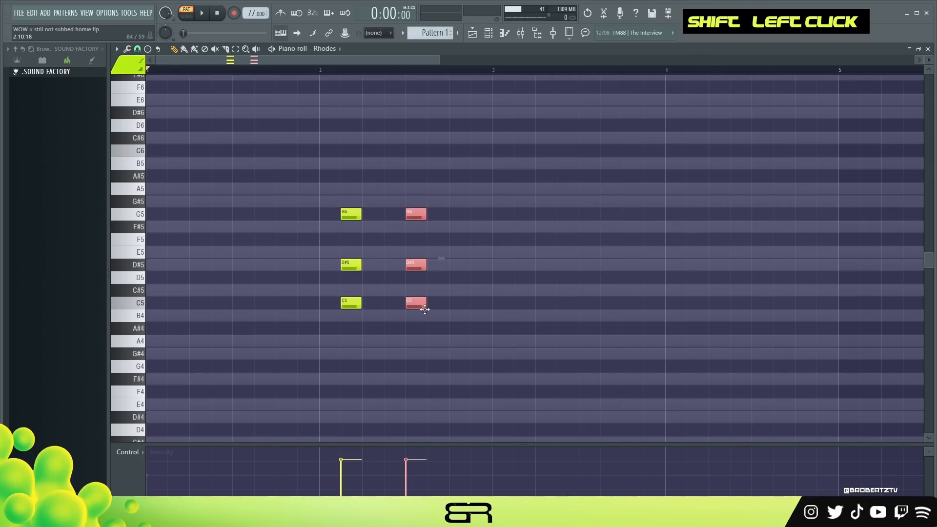
{"action": "right_click", "coordinate": [430, 266]}
{"action": "left_click_drag", "start_coordinate": [420, 263], "coordinate": [420, 248]}
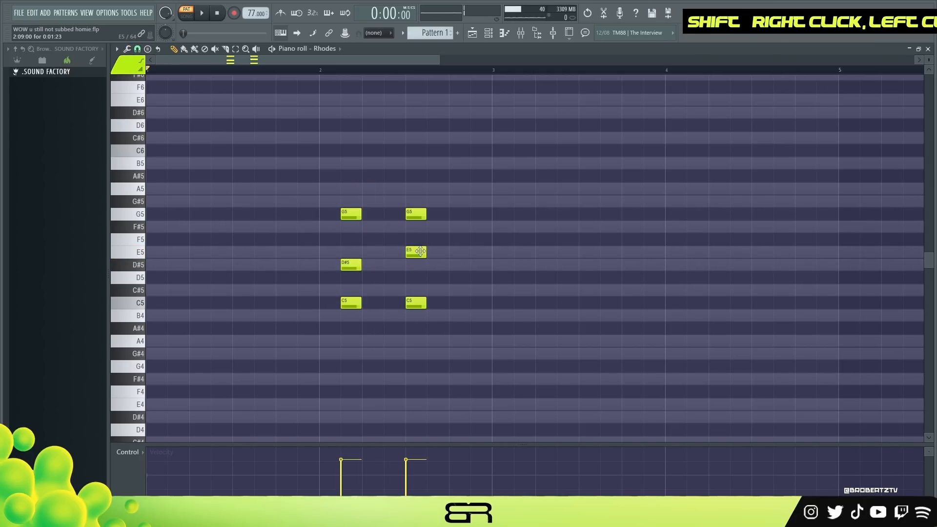
Hide the scale highlighting and lay the minor chord over the first half of bar 1 and the major chord across bar 2.
{"action": "left_click_drag", "start_coordinate": [471, 205], "coordinate": [317, 381]}
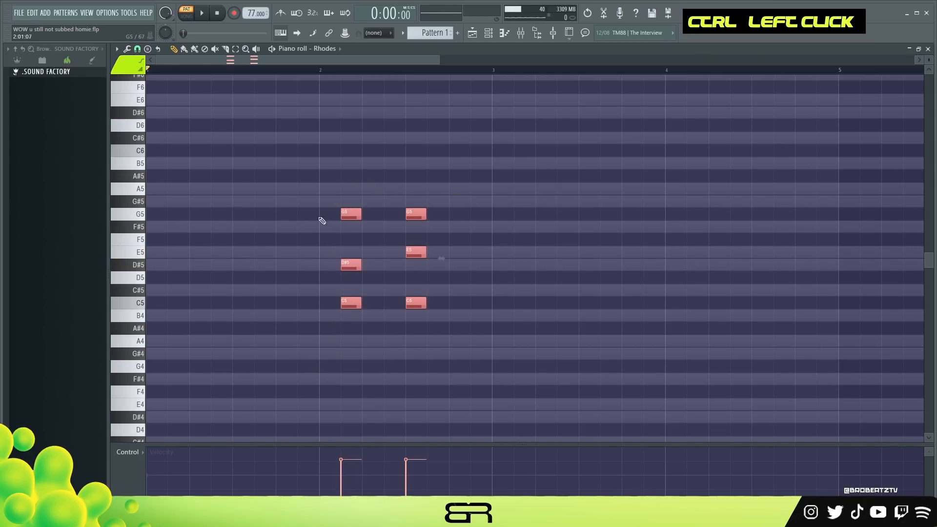
{"action": "key", "text": "alt+v"}
{"action": "mouse_move", "coordinate": [352, 218]}
{"action": "left_mouse_down"}
{"action": "mouse_move", "coordinate": [181, 224]}
{"action": "mouse_move", "coordinate": [224, 224]}
{"action": "left_mouse_up"}
{"action": "left_click_drag", "start_coordinate": [195, 184], "coordinate": [232, 215]}
{"action": "right_click", "coordinate": [213, 305]}
{"action": "left_click_drag", "start_coordinate": [274, 184], "coordinate": [491, 310]}
{"action": "right_click", "coordinate": [491, 329]}
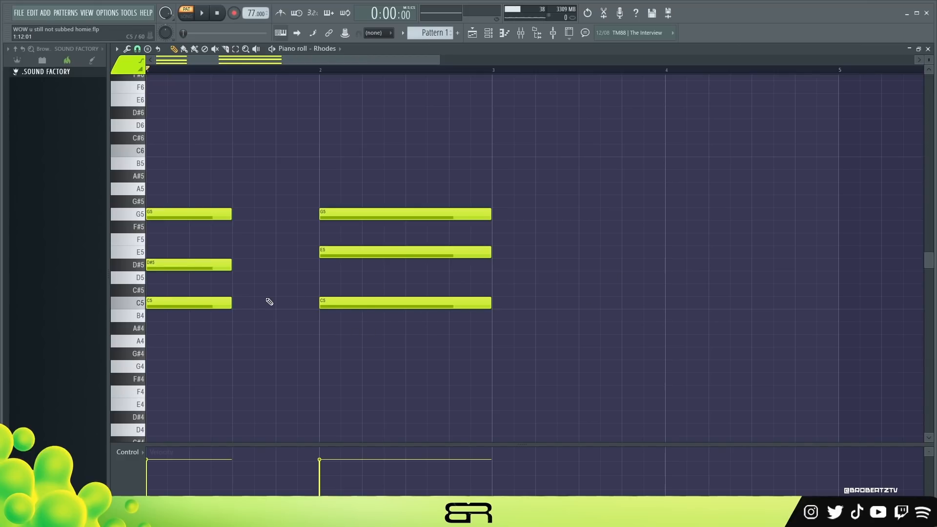
{"action": "left_click_drag", "start_coordinate": [197, 282], "coordinate": [229, 296]}
{"action": "left_click_drag", "start_coordinate": [243, 182], "coordinate": [150, 335]}
{"action": "left_click_drag", "start_coordinate": [297, 184], "coordinate": [560, 394]}
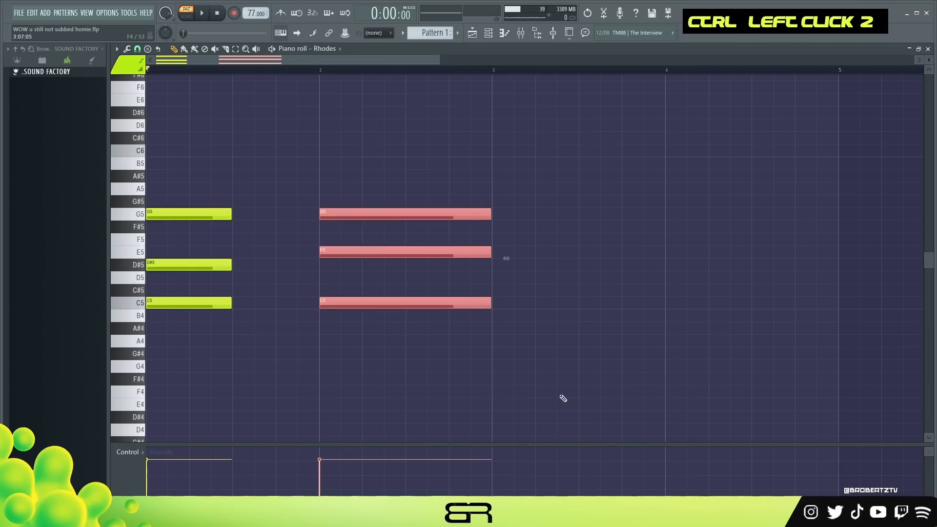
{"action": "right_click", "coordinate": [571, 319]}
{"action": "left_click_drag", "start_coordinate": [475, 258], "coordinate": [502, 303]}
{"action": "left_click_drag", "start_coordinate": [439, 303], "coordinate": [387, 383]}
{"action": "right_click", "coordinate": [516, 390]}
{"action": "left_click_drag", "start_coordinate": [527, 423], "coordinate": [332, 205]}
{"action": "right_click", "coordinate": [547, 277]}
{"action": "right_click", "coordinate": [458, 340]}
{"action": "right_click", "coordinate": [450, 392]}
{"action": "left_click_drag", "start_coordinate": [306, 253], "coordinate": [493, 296]}
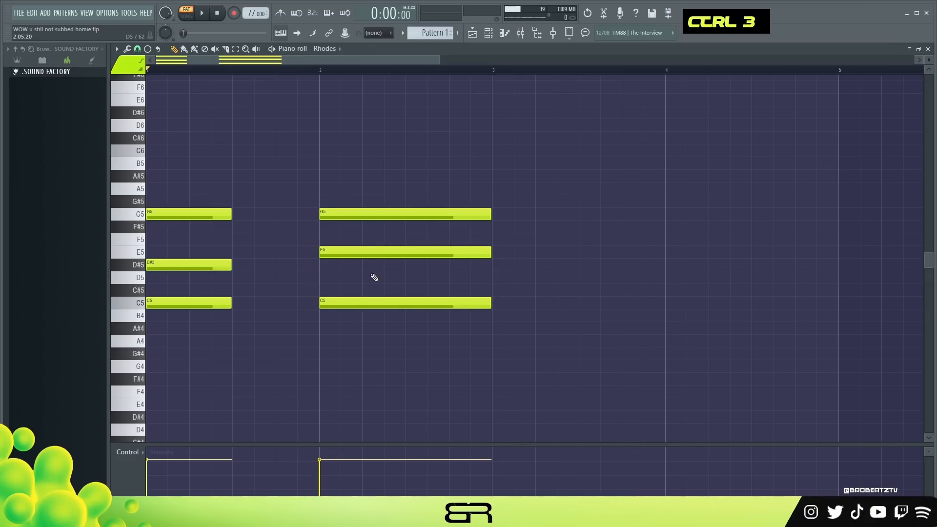
Clear the existing notes and draw a one-bar G major chord from G5, B5 and D6, starting within bar 2.
{"action": "left_click", "coordinate": [582, 306]}
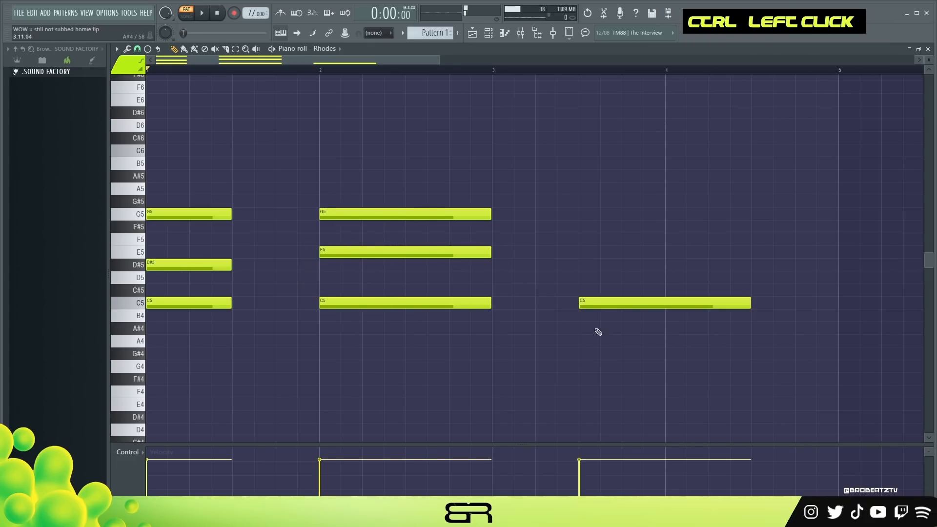
{"action": "right_click", "coordinate": [616, 305]}
{"action": "right_click", "coordinate": [487, 252]}
{"action": "mouse_move", "coordinate": [239, 274]}
{"action": "left_mouse_down"}
{"action": "mouse_move", "coordinate": [249, 250]}
{"action": "mouse_move", "coordinate": [389, 213]}
{"action": "left_mouse_up"}
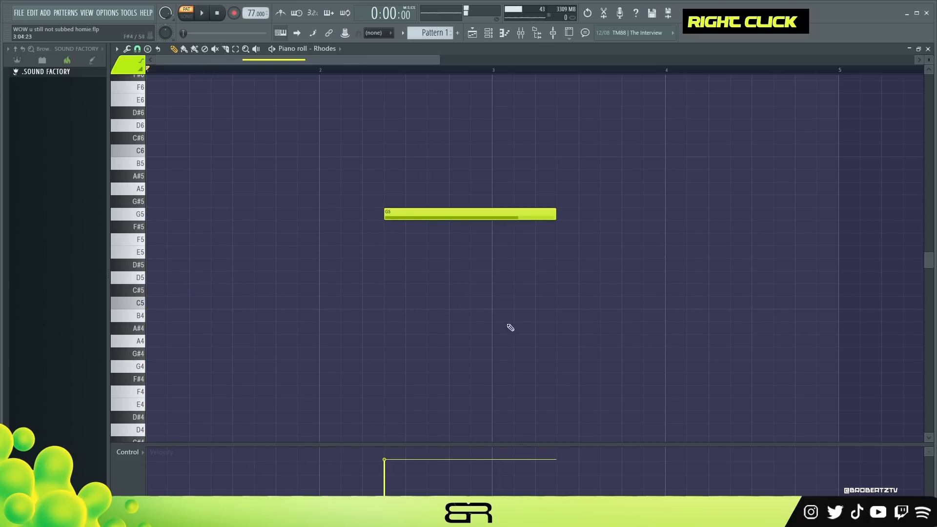
{"action": "left_click", "coordinate": [388, 163]}
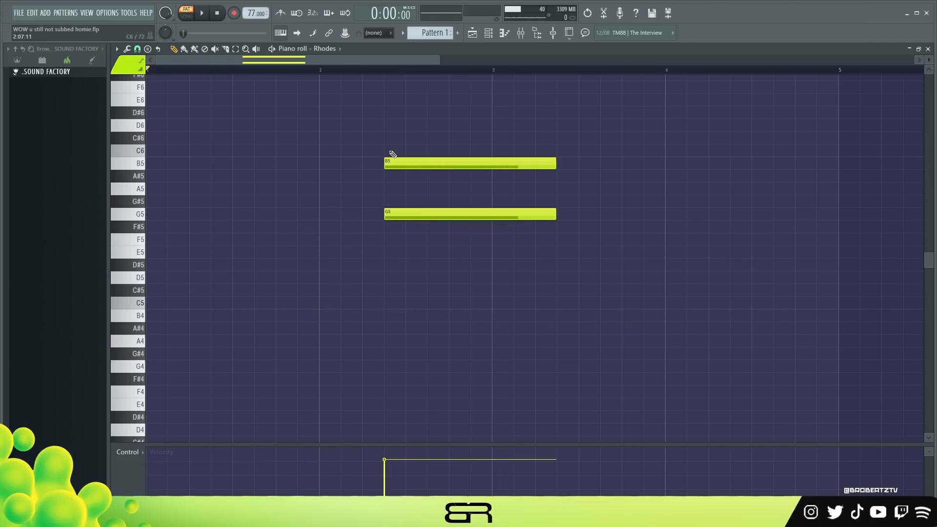
{"action": "left_click", "coordinate": [388, 128]}
{"action": "key", "text": "ctrl+a"}
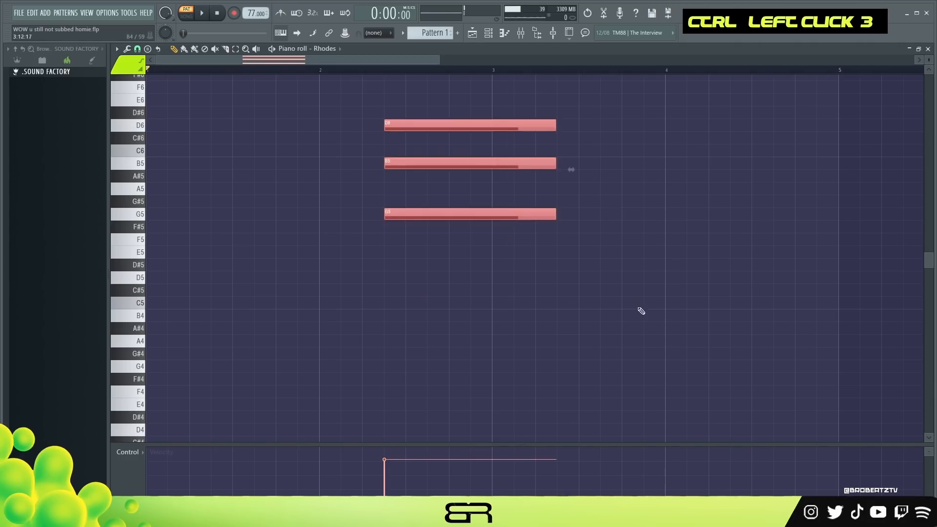
Replace the G major chord with a one-bar A minor chord from A4, C5 and E5, starting late in bar 1.
{"action": "right_click", "coordinate": [492, 125]}
{"action": "left_click", "coordinate": [284, 340]}
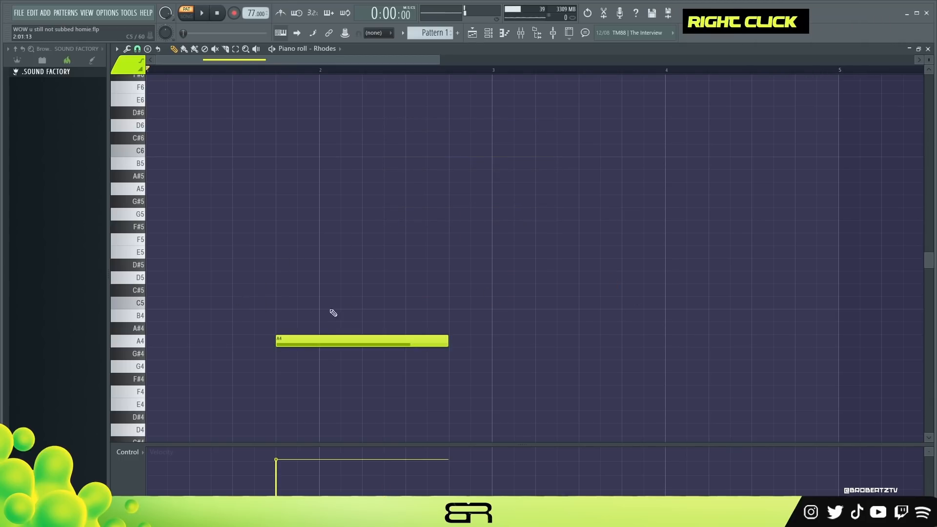
{"action": "left_click", "coordinate": [284, 302]}
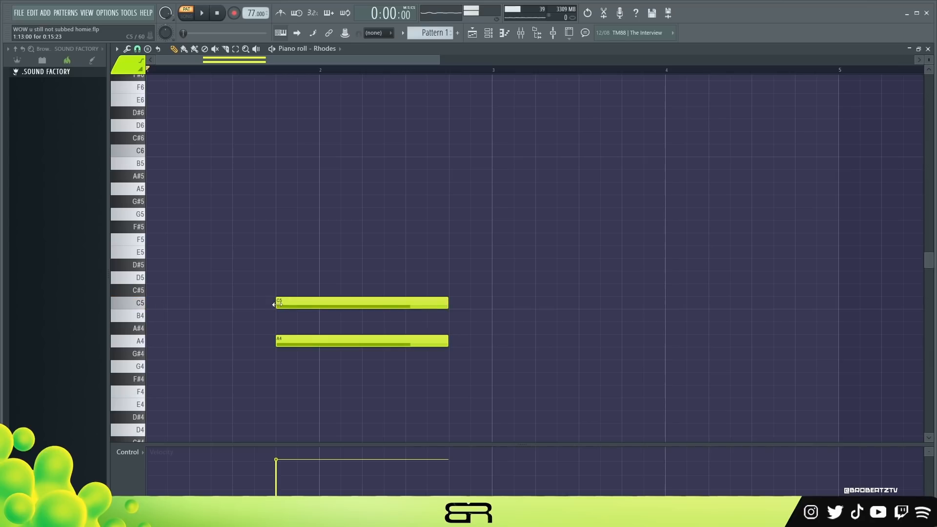
{"action": "left_click", "coordinate": [284, 251]}
{"action": "left_click_drag", "start_coordinate": [299, 222], "coordinate": [461, 367]}
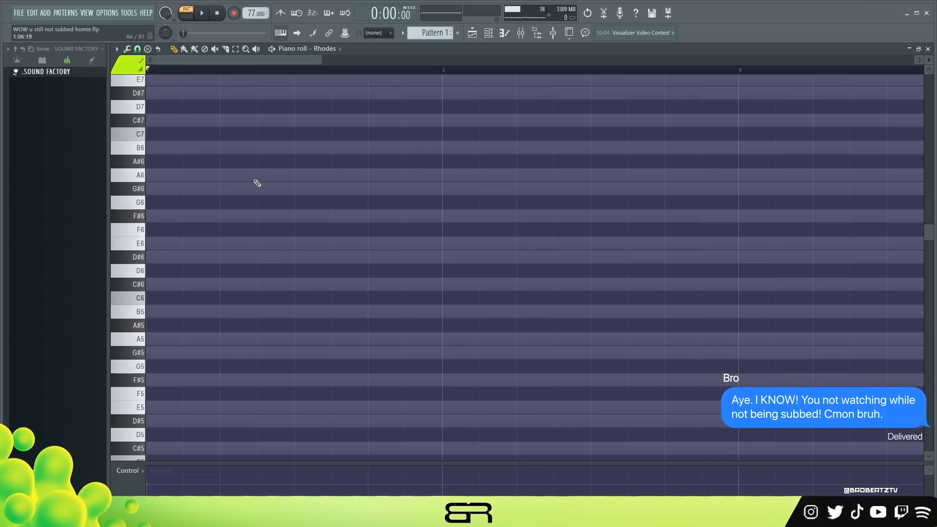
Turn the piano roll's scale highlighting off and back on.
{"action": "right_click", "coordinate": [285, 184]}
{"action": "key", "text": "alt+v"}
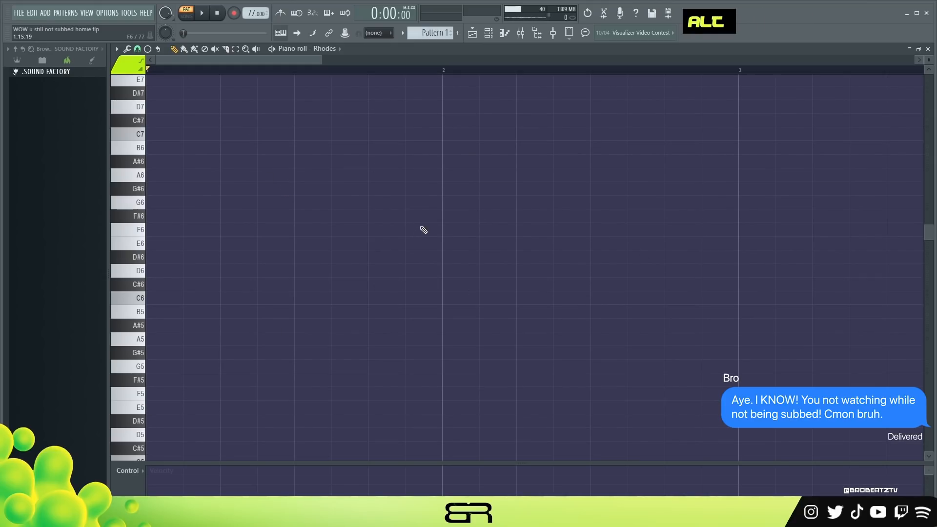
{"action": "key", "text": "alt+v"}
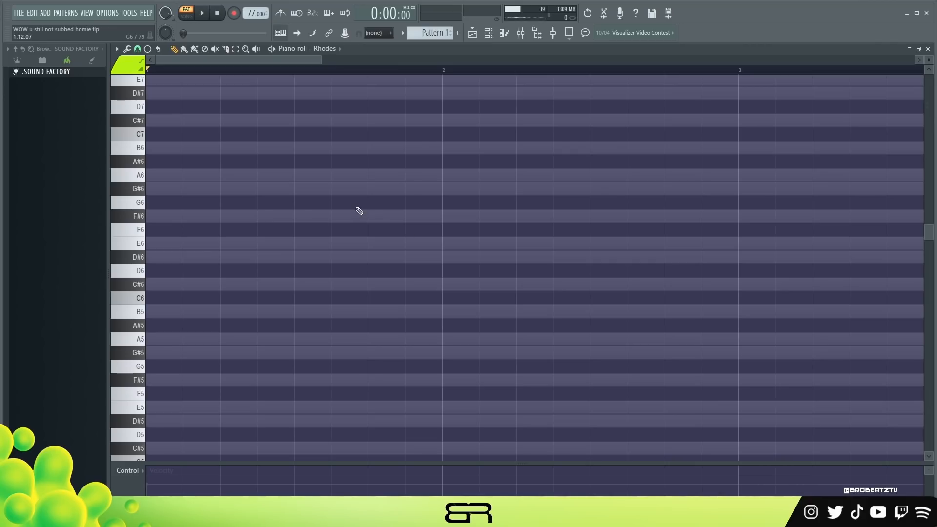
Draw a one-beat A major chord from A5, C#6 and E6 at the start of bar 1.
{"action": "scroll", "coordinate": [359, 211], "scroll_direction": "down", "scroll_amount": 3}
{"action": "left_click", "coordinate": [157, 257]}
{"action": "left_click", "coordinate": [152, 202]}
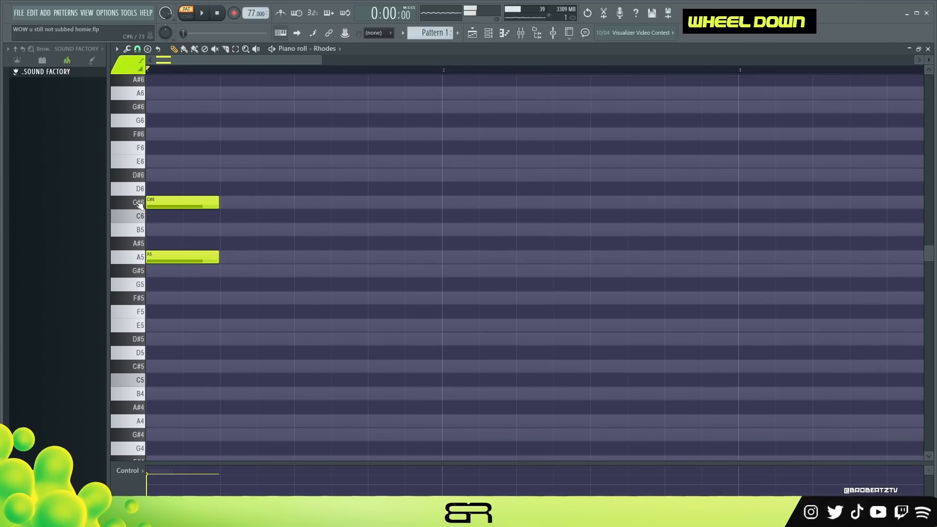
{"action": "double_click", "coordinate": [152, 161]}
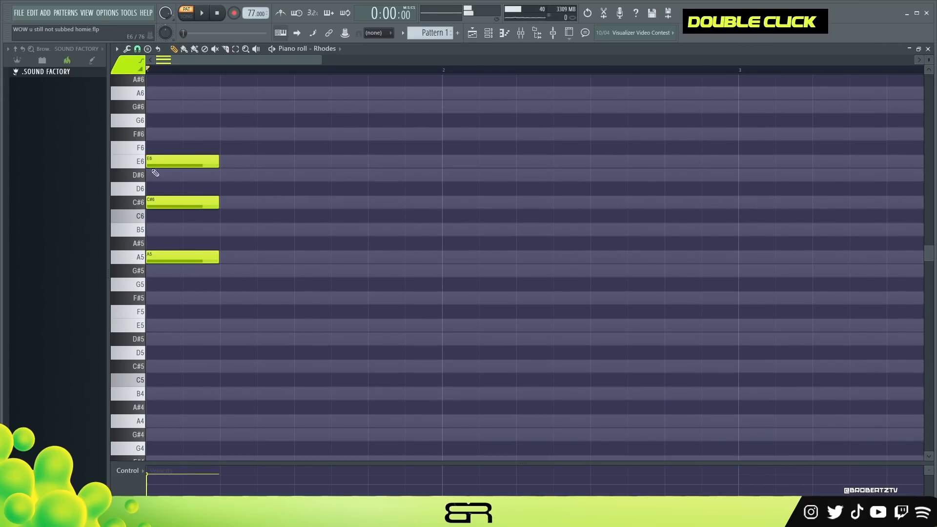
Delete all three notes of the A major chord.
{"action": "right_click", "coordinate": [210, 202]}
{"action": "right_click", "coordinate": [195, 161]}
{"action": "right_click", "coordinate": [195, 257]}
Build a three-beat F# minor chord from F#5, A5 and C#6 at the start of bar 1.
{"action": "scroll", "coordinate": [196, 339], "scroll_direction": "down", "scroll_amount": 9}
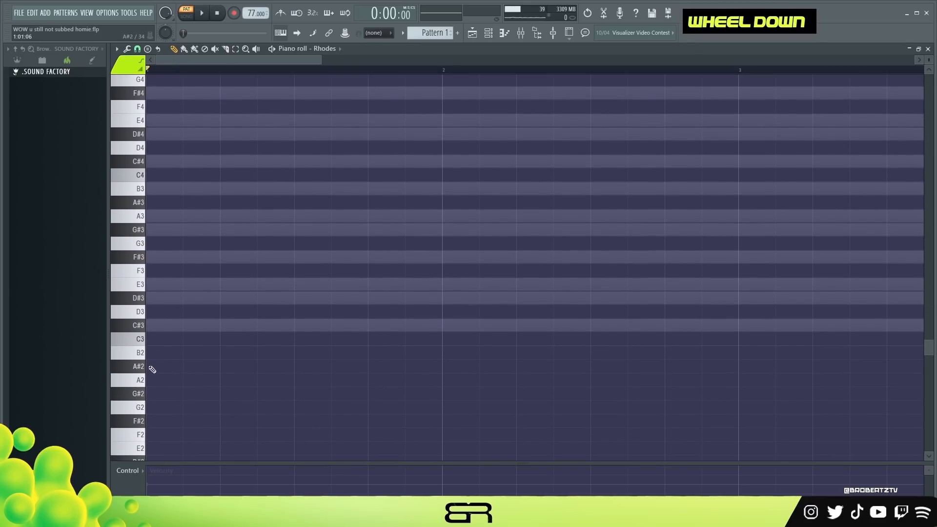
{"action": "scroll", "coordinate": [251, 292], "scroll_direction": "up", "scroll_amount": 9}
{"action": "scroll", "coordinate": [296, 281], "scroll_direction": "up", "scroll_amount": 4}
{"action": "left_click_drag", "start_coordinate": [195, 241], "coordinate": [153, 240]}
{"action": "left_click", "coordinate": [154, 221]}
{"action": "right_click", "coordinate": [195, 243]}
{"action": "scroll", "coordinate": [253, 293], "scroll_direction": "up", "scroll_amount": 5}
{"action": "scroll", "coordinate": [232, 305], "scroll_direction": "down", "scroll_amount": 2}
{"action": "left_click_drag", "start_coordinate": [218, 339], "coordinate": [361, 346]}
{"action": "left_click", "coordinate": [333, 350]}
{"action": "right_click", "coordinate": [333, 349]}
{"action": "left_click_drag", "start_coordinate": [263, 323], "coordinate": [488, 215]}
{"action": "right_click", "coordinate": [493, 216]}
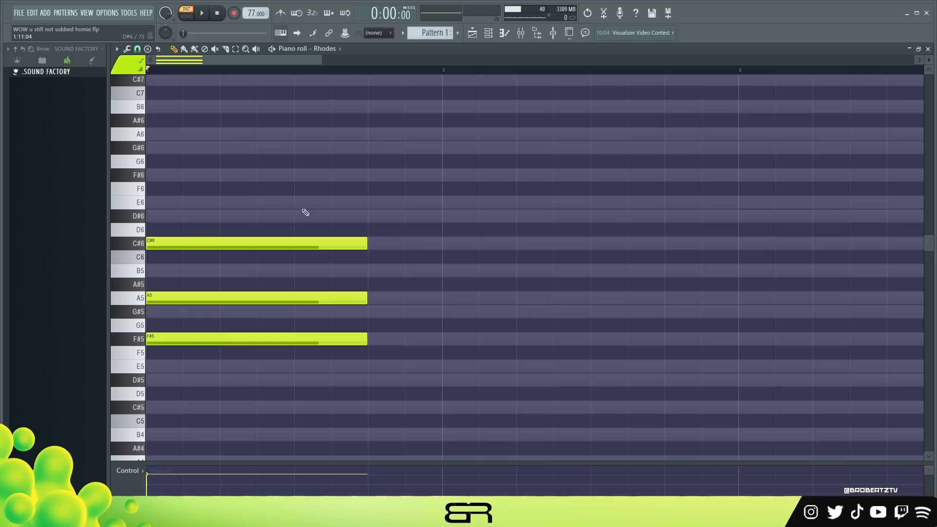
Extend the F# minor chord upward with three-beat notes on E6, G#6 and B6 and play it back.
{"action": "left_click_drag", "start_coordinate": [184, 238], "coordinate": [171, 92]}
{"action": "scroll", "coordinate": [402, 210], "scroll_direction": "up", "scroll_amount": 1}
{"action": "key", "text": "space"}
{"action": "key", "text": "space"}
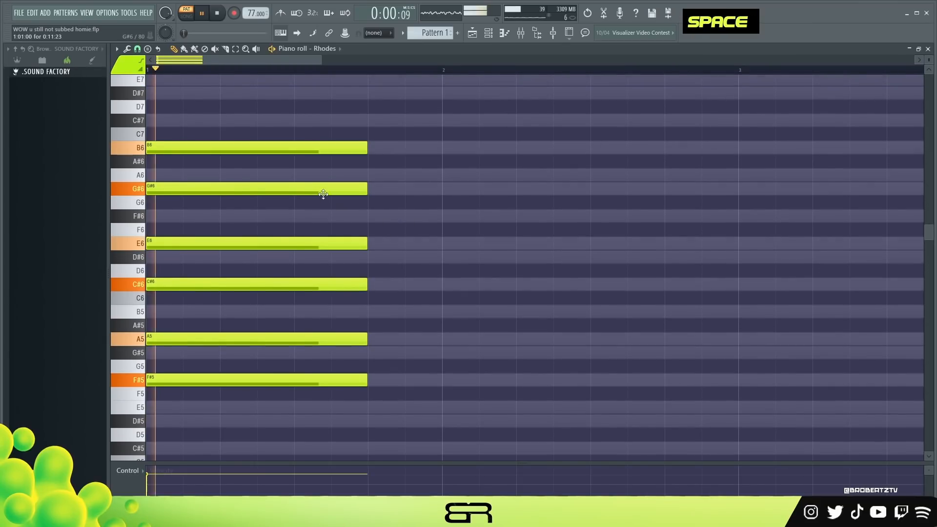
Remove the G#6 note from the extended chord and listen to the result.
{"action": "right_click", "coordinate": [282, 189]}
{"action": "key", "text": "space"}
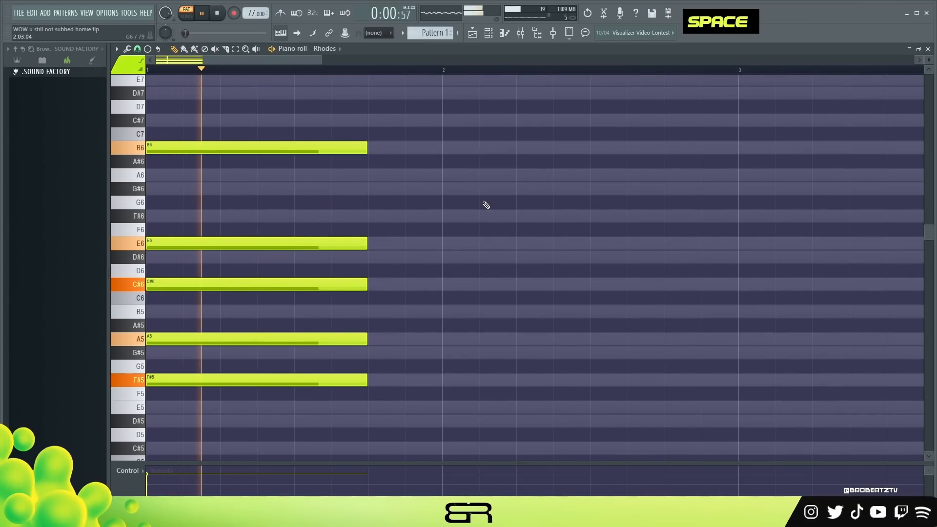
{"action": "key", "text": "space"}
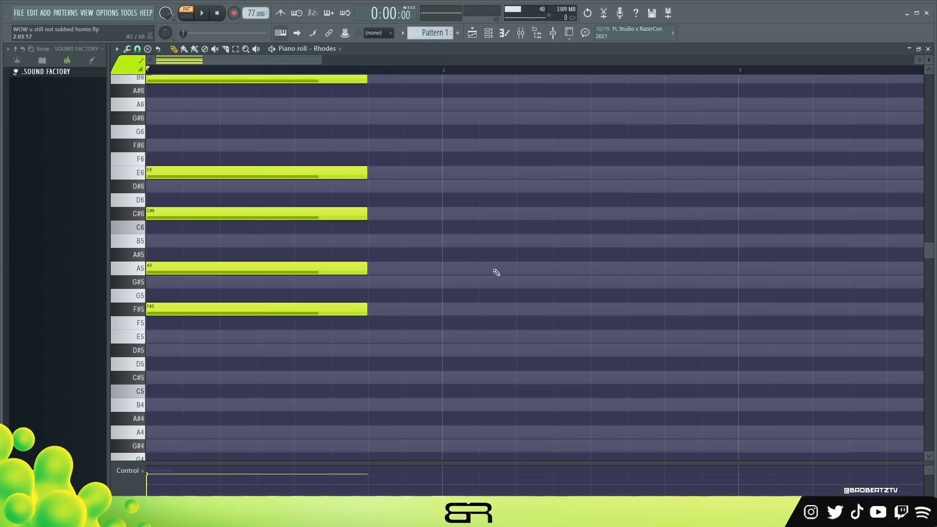
{"action": "left_click_drag", "start_coordinate": [441, 303], "coordinate": [293, 336]}
{"action": "right_click", "coordinate": [419, 320]}
{"action": "left_click_drag", "start_coordinate": [401, 287], "coordinate": [160, 74]}
{"action": "right_click", "coordinate": [450, 239]}
{"action": "scroll", "coordinate": [451, 239], "scroll_direction": "down", "scroll_amount": 1}
{"action": "scroll", "coordinate": [437, 275], "scroll_direction": "up", "scroll_amount": 1}
{"action": "left_click_drag", "start_coordinate": [343, 288], "coordinate": [288, 277]}
Place a three-beat copy of the F#5 note directly after the first chord, discarding the trial A5 copy.
{"action": "mouse_move", "coordinate": [232, 269]}
{"action": "left_mouse_down"}
{"action": "mouse_move", "coordinate": [481, 270]}
{"action": "mouse_move", "coordinate": [464, 269]}
{"action": "left_mouse_up"}
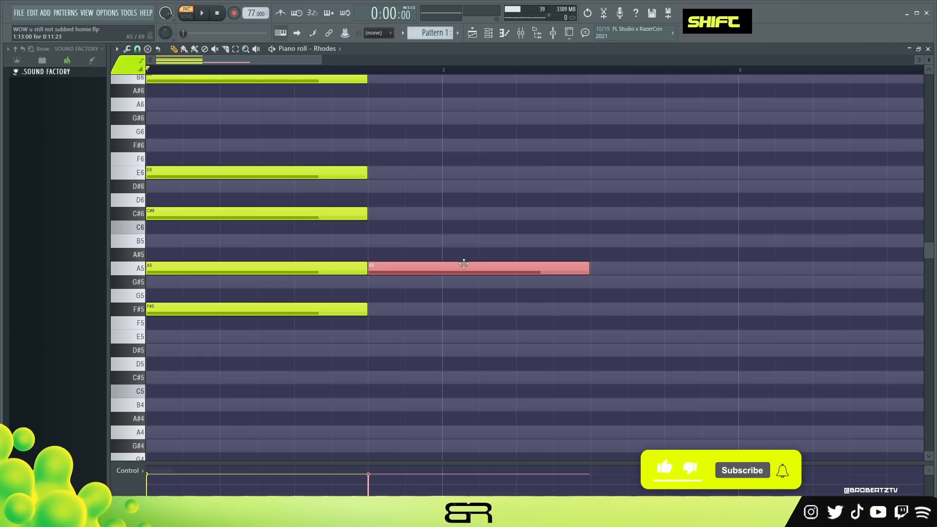
{"action": "right_click", "coordinate": [463, 266]}
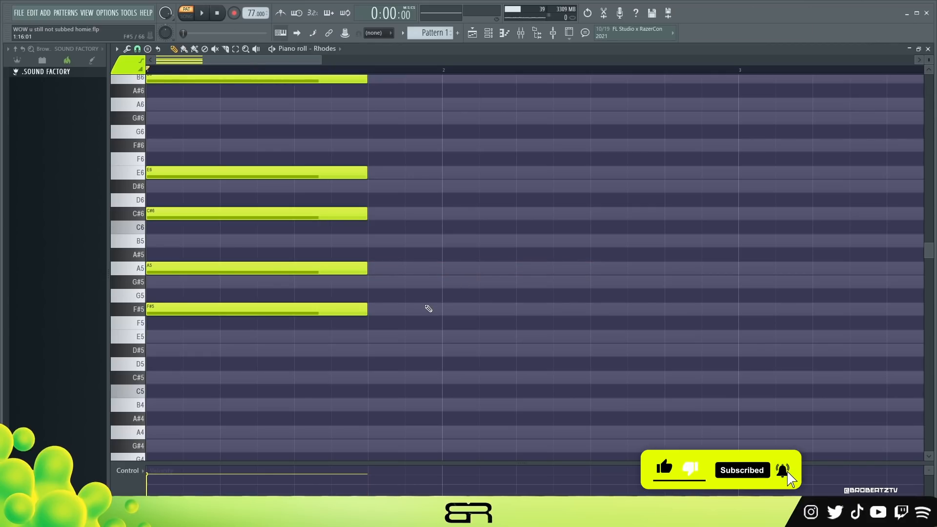
{"action": "mouse_move", "coordinate": [380, 303]}
{"action": "left_mouse_down"}
{"action": "mouse_move", "coordinate": [243, 323]}
{"action": "mouse_move", "coordinate": [151, 326]}
{"action": "mouse_move", "coordinate": [148, 314]}
{"action": "mouse_move", "coordinate": [387, 308]}
{"action": "left_mouse_up"}
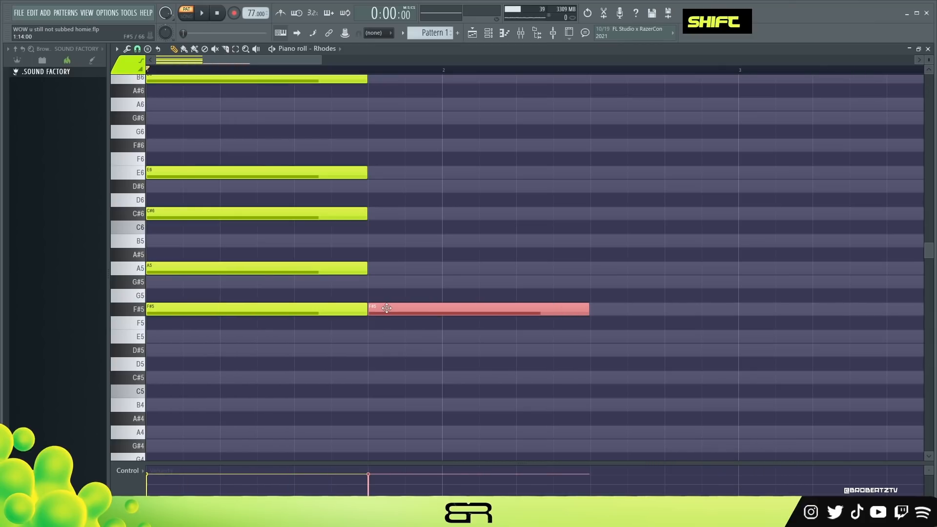
{"action": "right_click", "coordinate": [445, 363]}
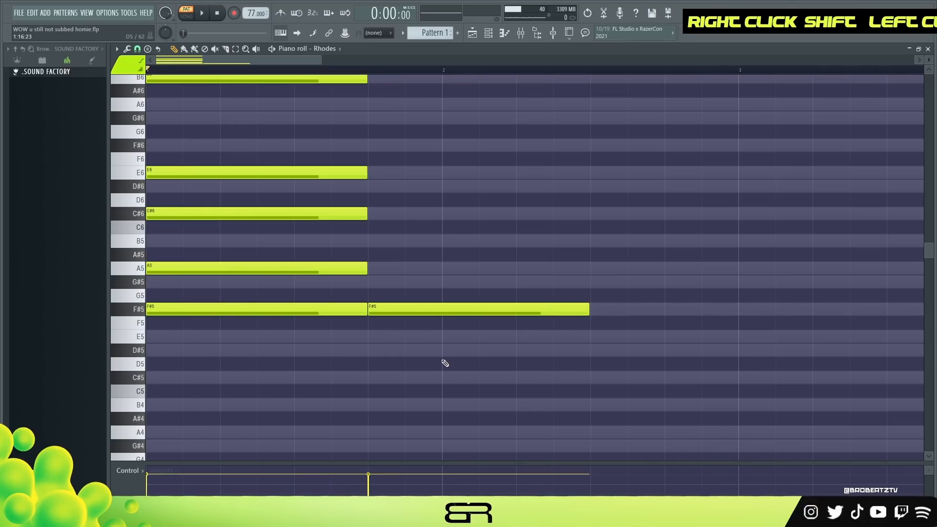
Try stacking A5 and C#6 copies above the second F#5 note and remove both.
{"action": "left_click_drag", "start_coordinate": [472, 289], "coordinate": [438, 330]}
{"action": "left_click_drag", "start_coordinate": [407, 309], "coordinate": [403, 266]}
{"action": "mouse_move", "coordinate": [403, 266]}
{"action": "left_mouse_down"}
{"action": "mouse_move", "coordinate": [428, 249]}
{"action": "mouse_move", "coordinate": [403, 207]}
{"action": "left_mouse_up"}
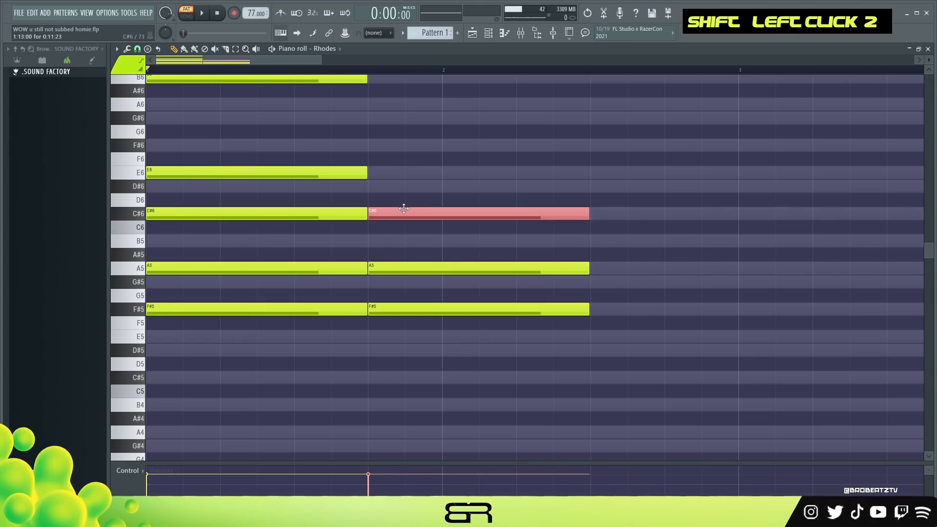
{"action": "right_click", "coordinate": [450, 212]}
{"action": "right_click", "coordinate": [424, 268]}
Stack copies of the second F#5 note below it on D#5 and B4 to form a B major chord.
{"action": "left_click_drag", "start_coordinate": [400, 290], "coordinate": [402, 312]}
{"action": "mouse_move", "coordinate": [401, 310]}
{"action": "left_mouse_down"}
{"action": "mouse_move", "coordinate": [418, 327]}
{"action": "mouse_move", "coordinate": [389, 351]}
{"action": "mouse_move", "coordinate": [388, 403]}
{"action": "left_mouse_up"}
{"action": "right_click", "coordinate": [617, 376]}
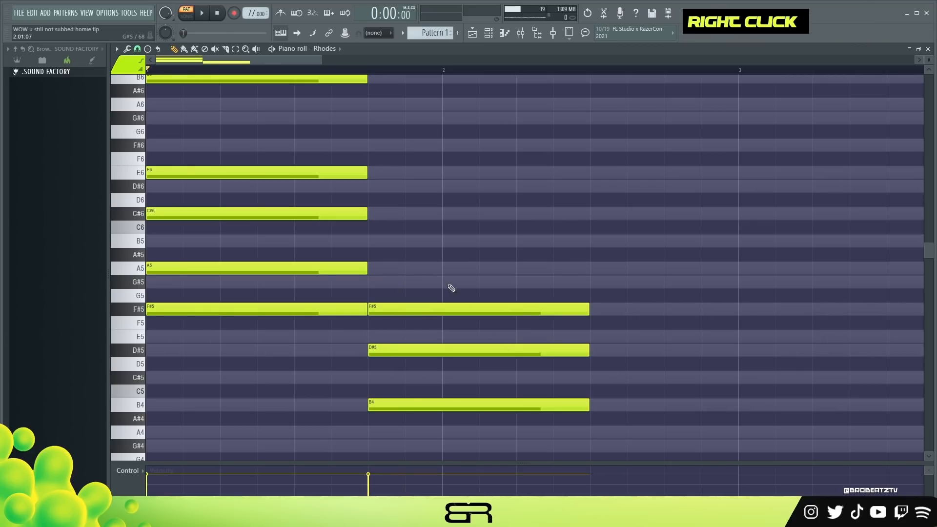
Try extending the B major chord with A5 and C#6 notes and delete these extensions.
{"action": "left_click", "coordinate": [388, 270]}
{"action": "left_click", "coordinate": [387, 214]}
{"action": "left_click_drag", "start_coordinate": [400, 194], "coordinate": [410, 273]}
{"action": "right_click", "coordinate": [432, 215]}
{"action": "right_click", "coordinate": [435, 268]}
Move the B4 note to the start of bar 2 and delete the second F#5 note.
{"action": "left_click_drag", "start_coordinate": [409, 405], "coordinate": [482, 405]}
{"action": "right_click", "coordinate": [394, 311]}
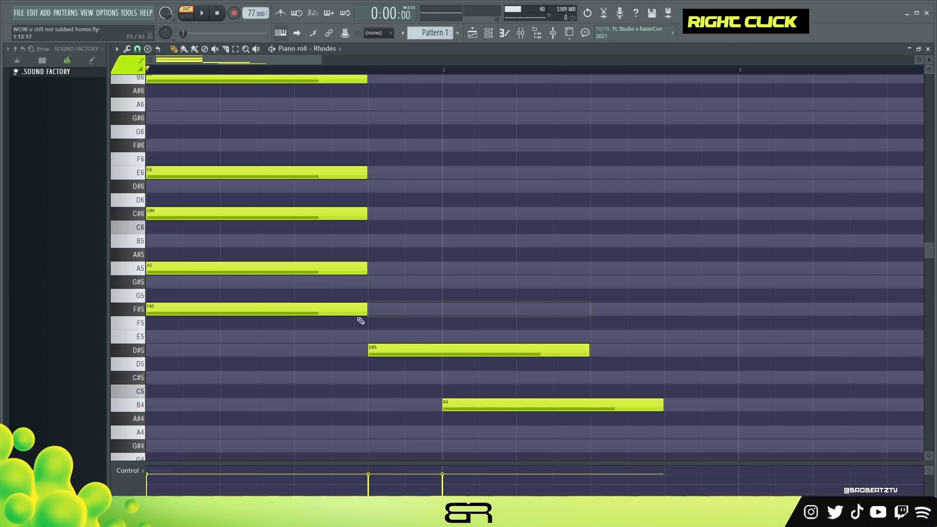
Shorten the D#5 note to one beat before bar 2 and add a matching D#5 on the last beat of bar 2.
{"action": "left_click", "coordinate": [317, 313], "text": "ctrl"}
{"action": "left_click_drag", "start_coordinate": [585, 355], "coordinate": [679, 358]}
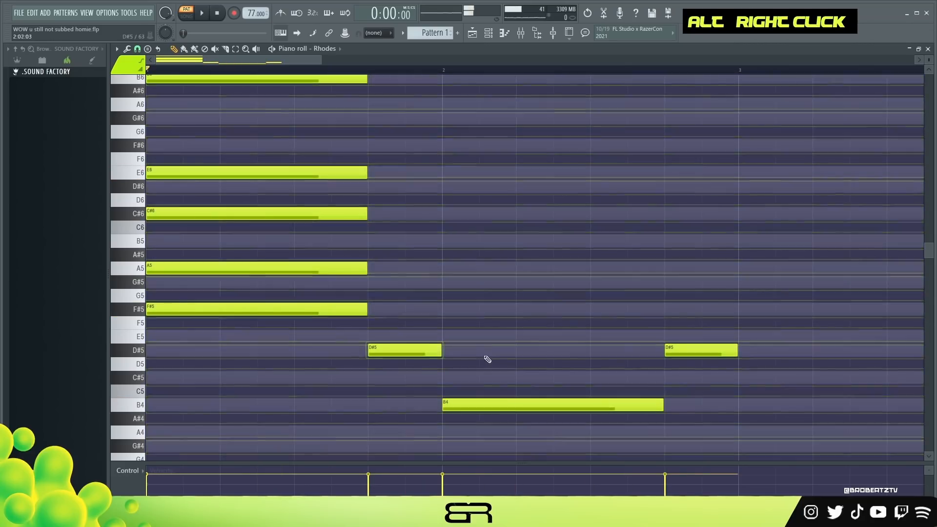
{"action": "right_click", "coordinate": [684, 351], "text": "alt"}
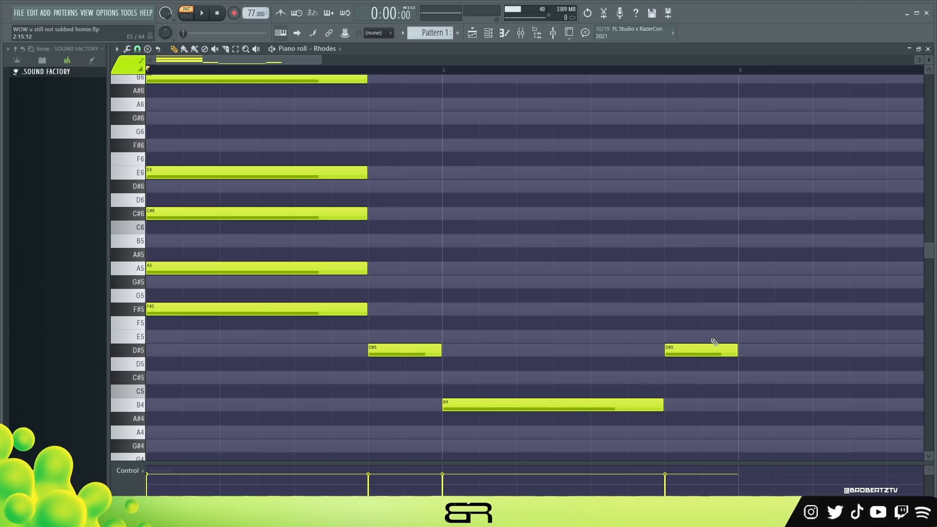
Try a one-beat C#5 passing note above the B4 note, remove it, and audition the first D#5 note.
{"action": "left_click", "coordinate": [455, 380]}
{"action": "left_click_drag", "start_coordinate": [483, 379], "coordinate": [513, 380]}
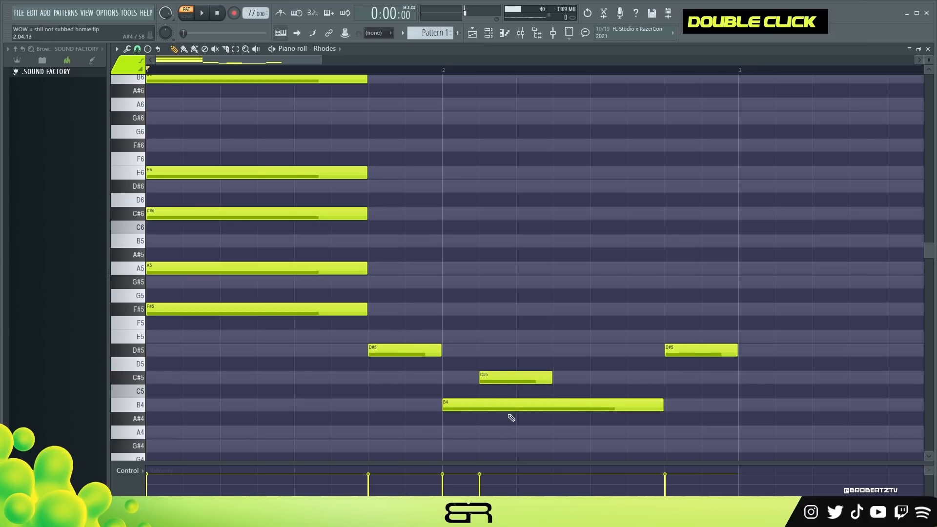
{"action": "right_click", "coordinate": [506, 380]}
{"action": "left_click", "coordinate": [373, 351]}
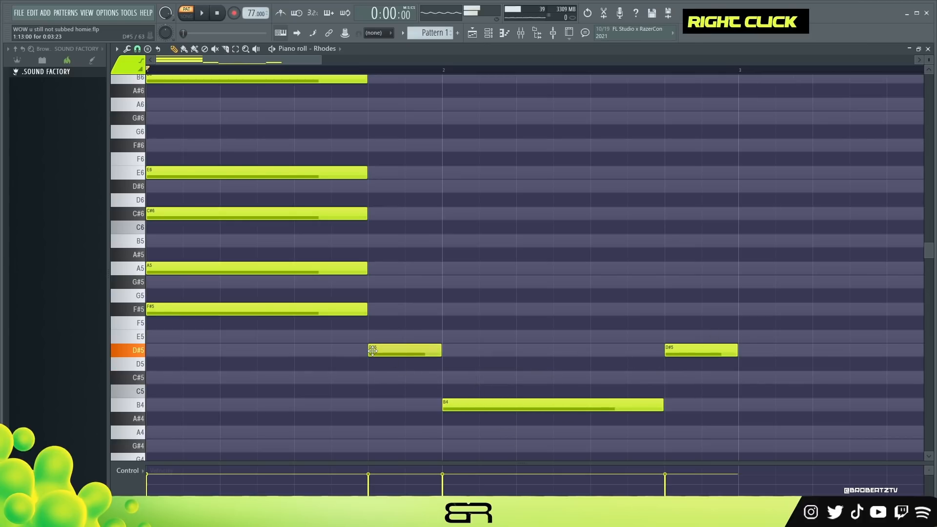
Split the D#5 note before bar 2 into half-beat E5 and D#5 notes.
{"action": "left_click", "coordinate": [371, 351]}
{"action": "left_click_drag", "start_coordinate": [386, 354], "coordinate": [404, 340]}
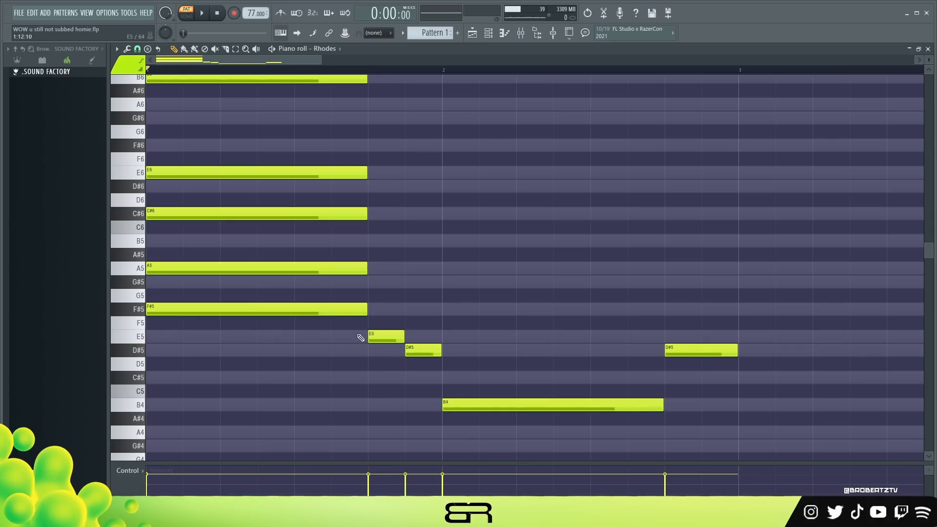
{"action": "right_click", "coordinate": [680, 353], "text": "alt"}
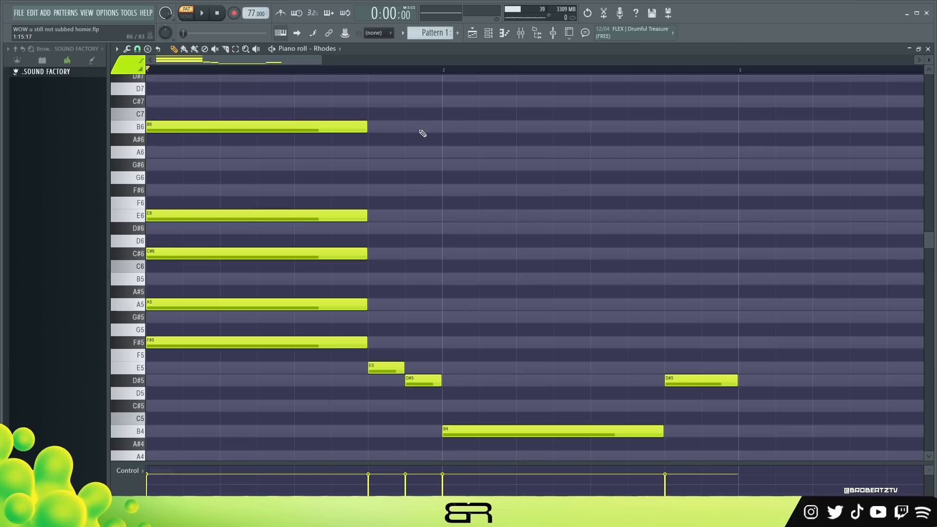
Duplicate the full first chord onto the last beat of bar 1 and shorten the copy to half a beat.
{"action": "left_click_drag", "start_coordinate": [269, 97], "coordinate": [289, 108]}
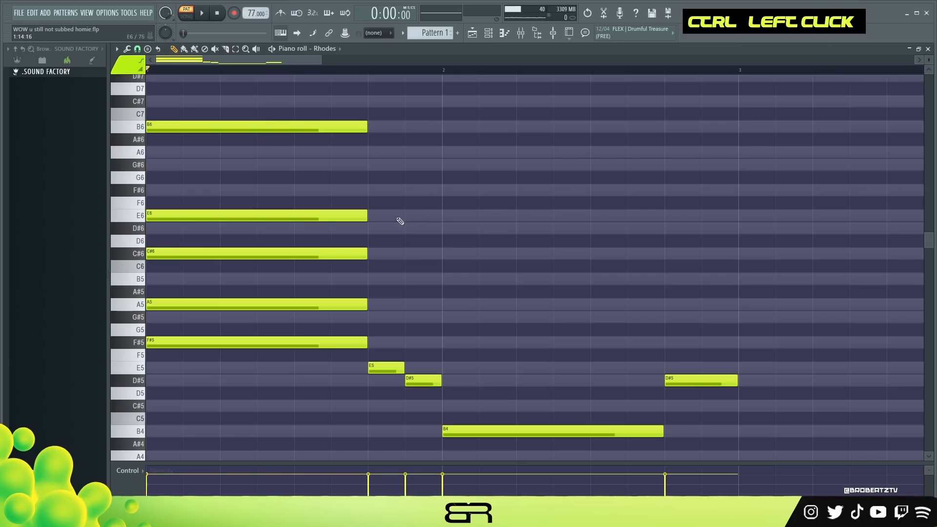
{"action": "left_click_drag", "start_coordinate": [227, 96], "coordinate": [171, 343]}
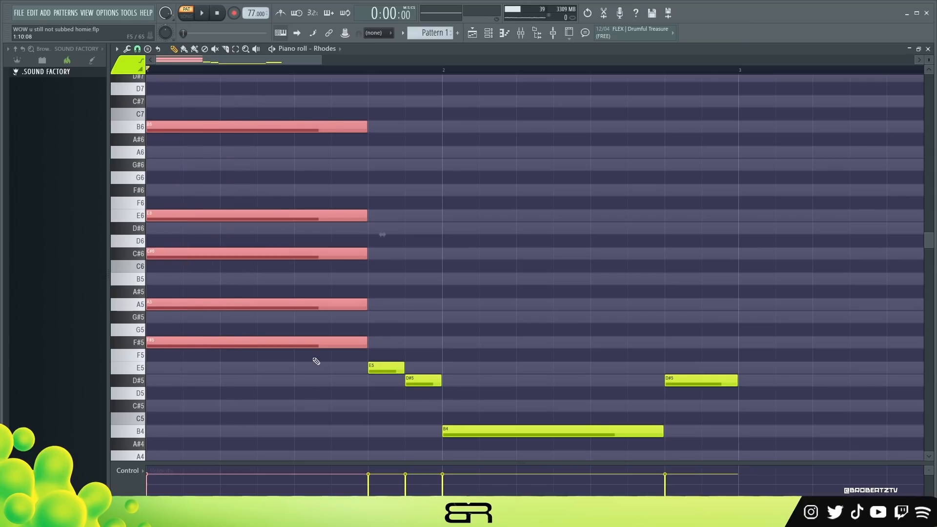
{"action": "left_click_drag", "start_coordinate": [251, 344], "coordinate": [463, 340]}
{"action": "left_click_drag", "start_coordinate": [587, 343], "coordinate": [410, 349]}
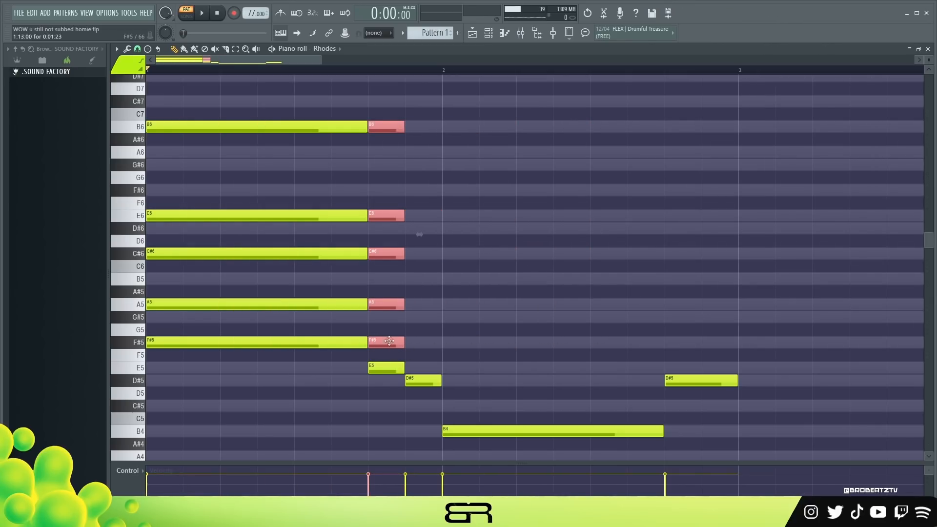
Transpose the short chord copy down so its root is E5, and delete its duplicate E5, G5 and D6 notes.
{"action": "left_click_drag", "start_coordinate": [380, 343], "coordinate": [383, 367]}
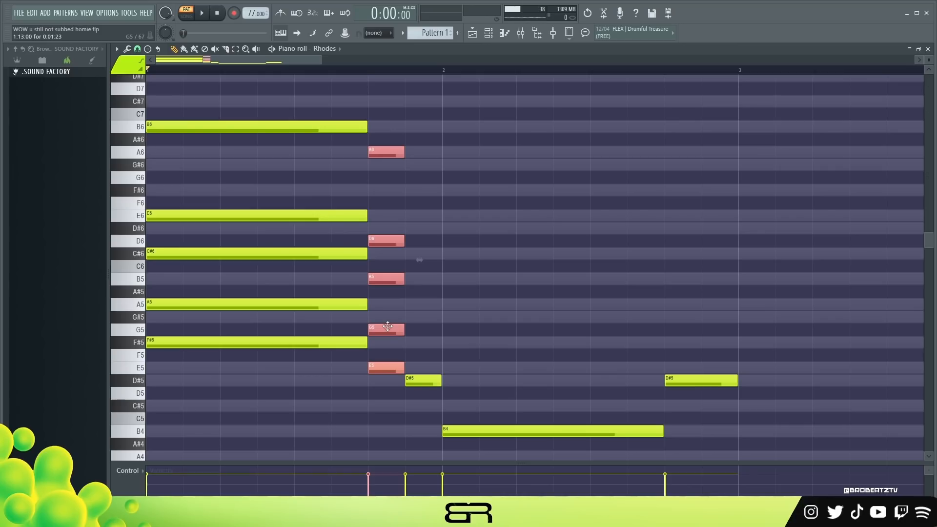
{"action": "right_click", "coordinate": [383, 366]}
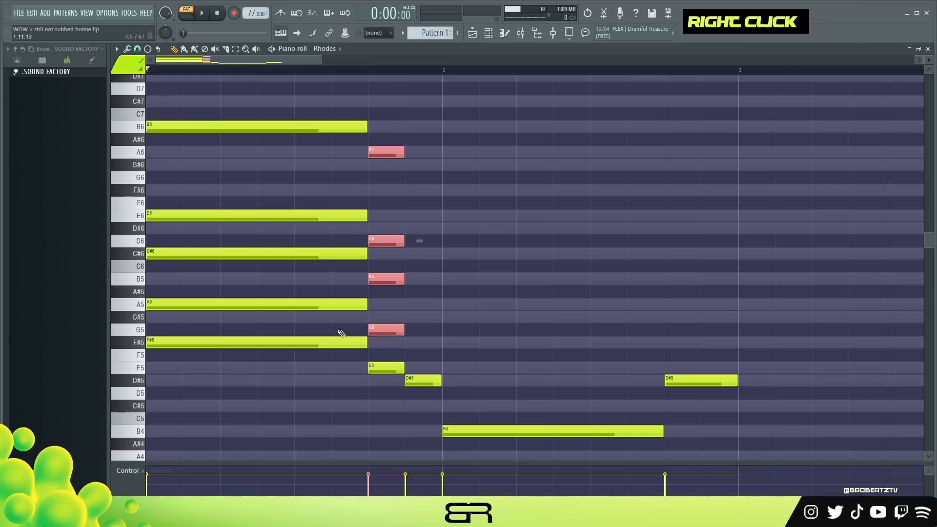
{"action": "right_click", "coordinate": [388, 330]}
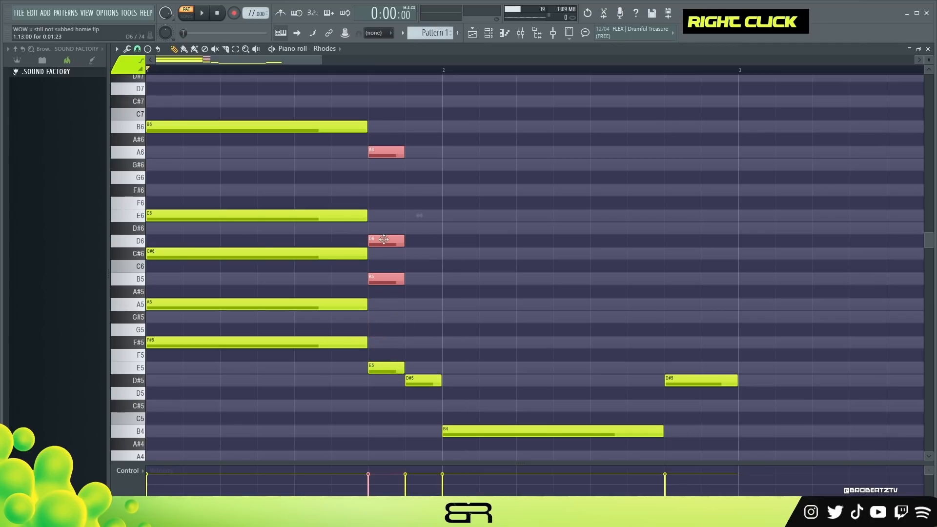
{"action": "right_click", "coordinate": [400, 241]}
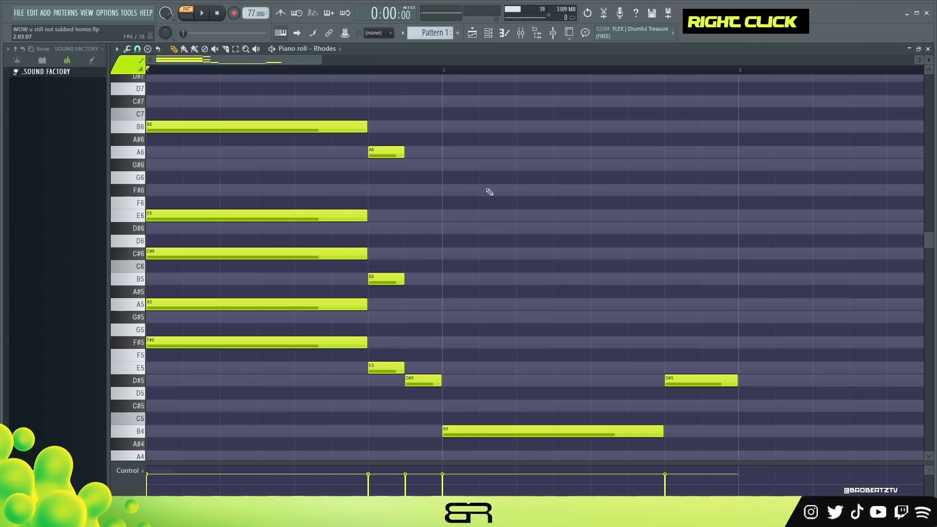
Copy the first chord onto the half-beat D#5 note at matching length and pitch, deleting the duplicate D#5 and the A#5.
{"action": "left_click_drag", "start_coordinate": [210, 94], "coordinate": [414, 333], "text": "ctrl"}
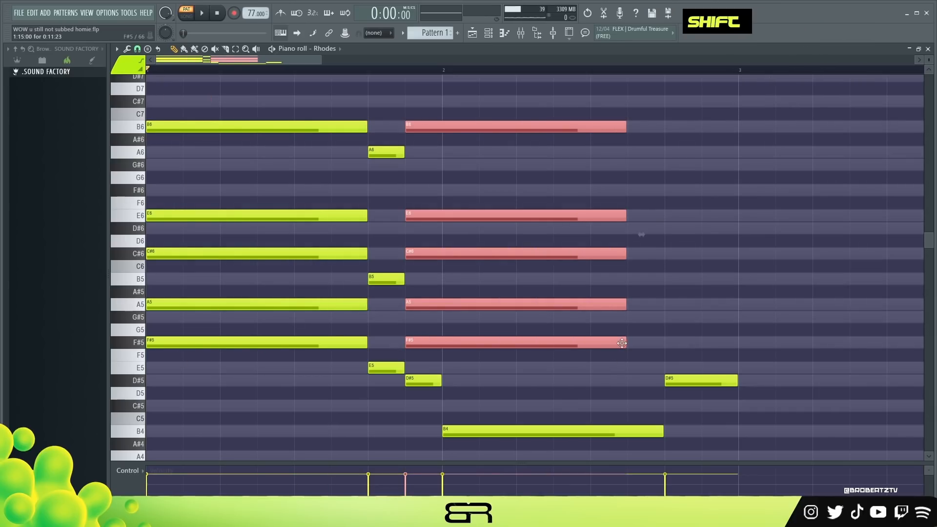
{"action": "left_click_drag", "start_coordinate": [625, 343], "coordinate": [429, 382], "text": "shift"}
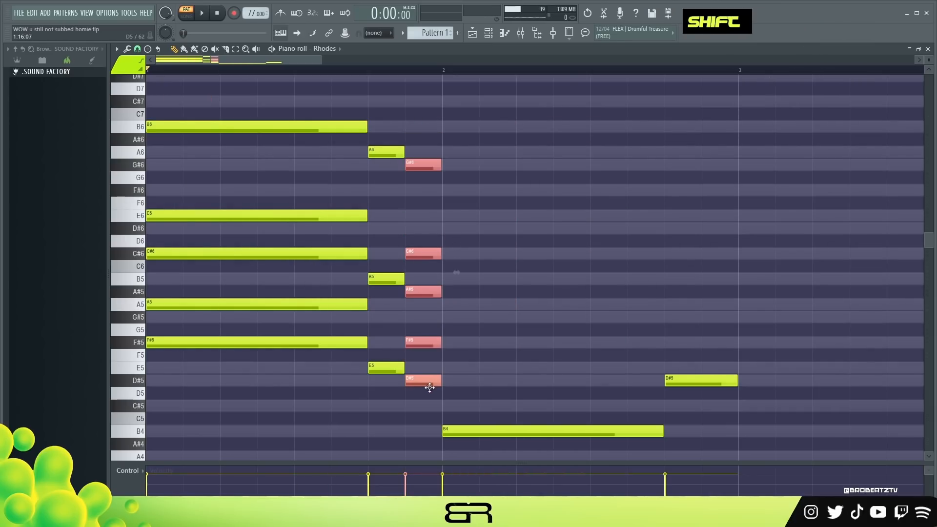
{"action": "right_click", "coordinate": [424, 381]}
{"action": "right_click", "coordinate": [431, 294]}
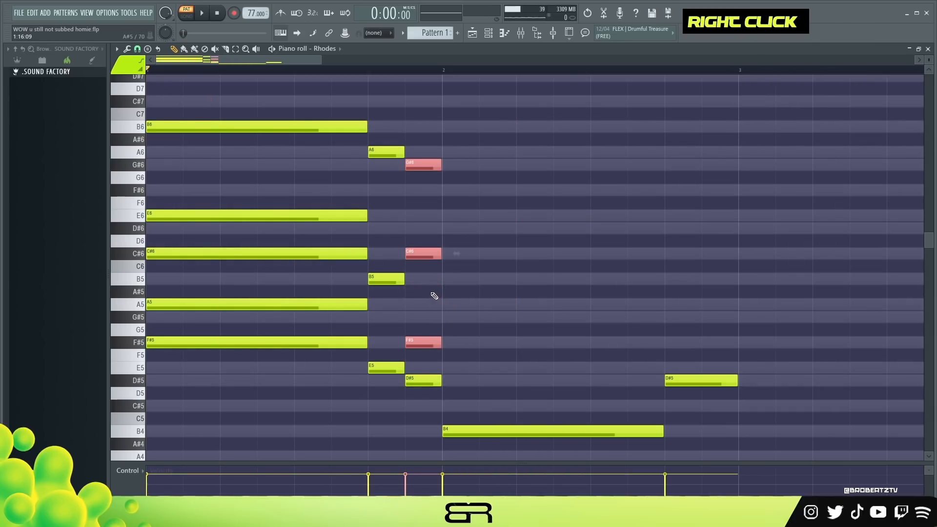
{"action": "right_click", "coordinate": [499, 299]}
Copy the first chord onto the B4 note at bar 2, removing the duplicate B4, the D5 and the selection.
{"action": "left_click_drag", "start_coordinate": [227, 80], "coordinate": [455, 433], "text": "ctrl"}
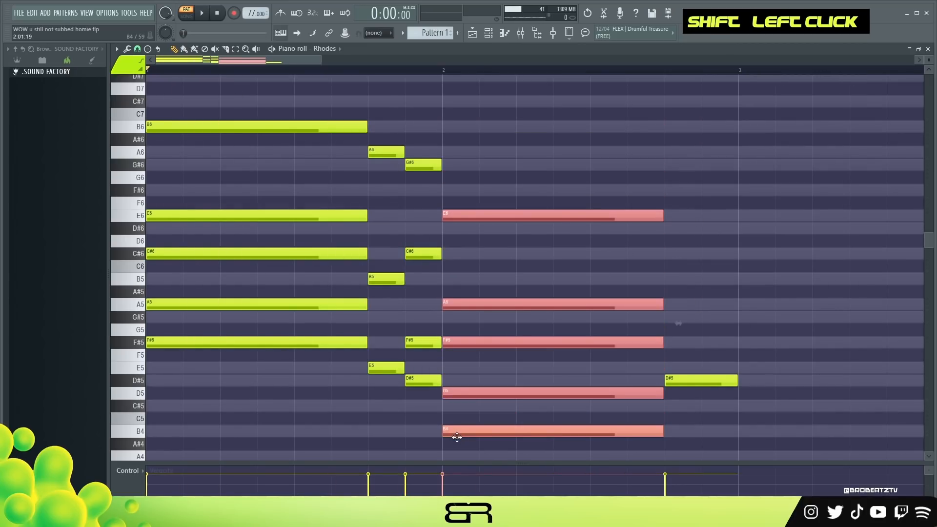
{"action": "right_click", "coordinate": [470, 394]}
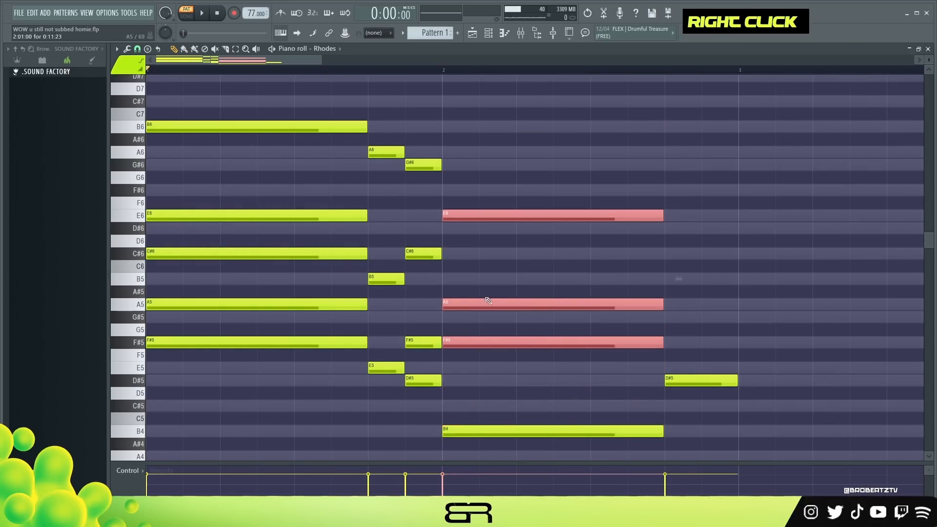
{"action": "left_click", "coordinate": [483, 279], "text": "ctrl"}
Copy the D#5 passing chord to the last beat of bar 2, replace the old D#5 note, and lengthen it to one beat.
{"action": "left_click_drag", "start_coordinate": [416, 138], "coordinate": [684, 381]}
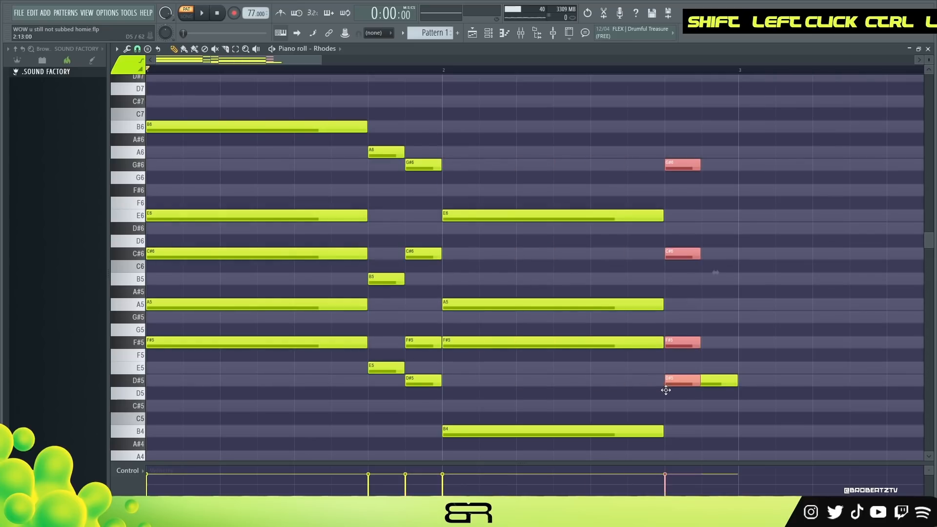
{"action": "right_click", "coordinate": [721, 381]}
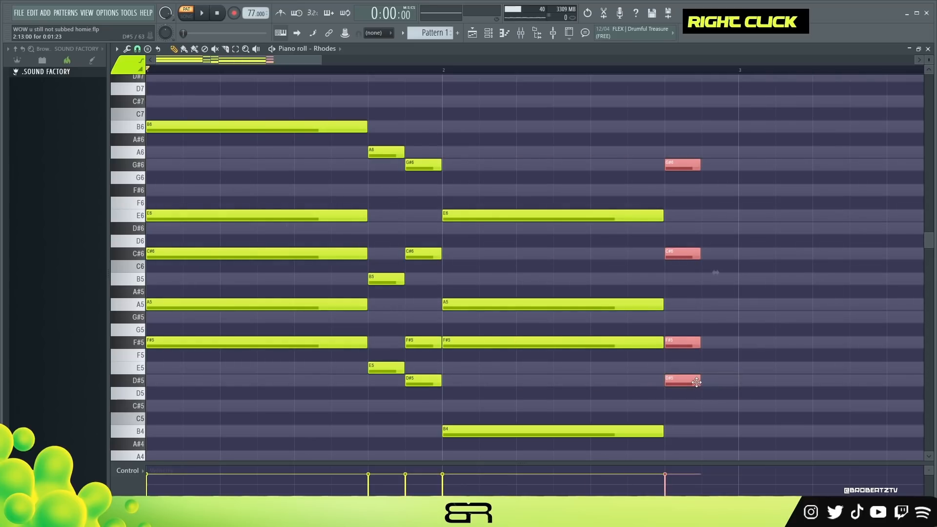
{"action": "left_click_drag", "start_coordinate": [706, 381], "coordinate": [738, 381]}
{"action": "right_click", "coordinate": [779, 222]}
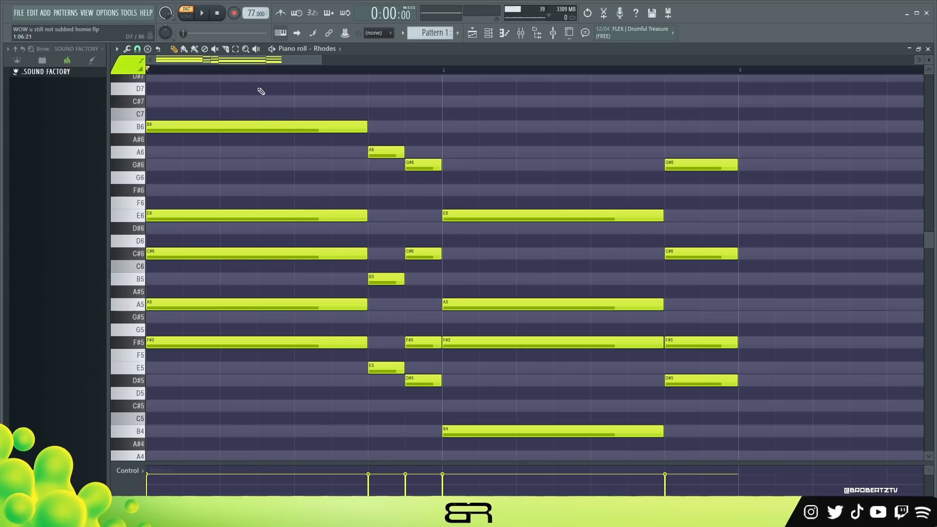
Play the progression through, and highlight the root note of each chord from F#5 to the final D#5.
{"action": "key", "text": "space"}
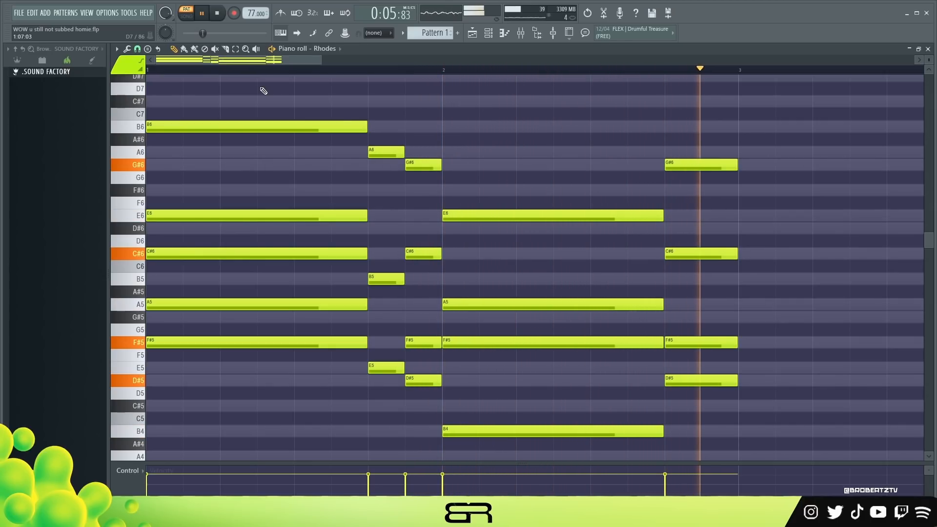
{"action": "key", "text": "space"}
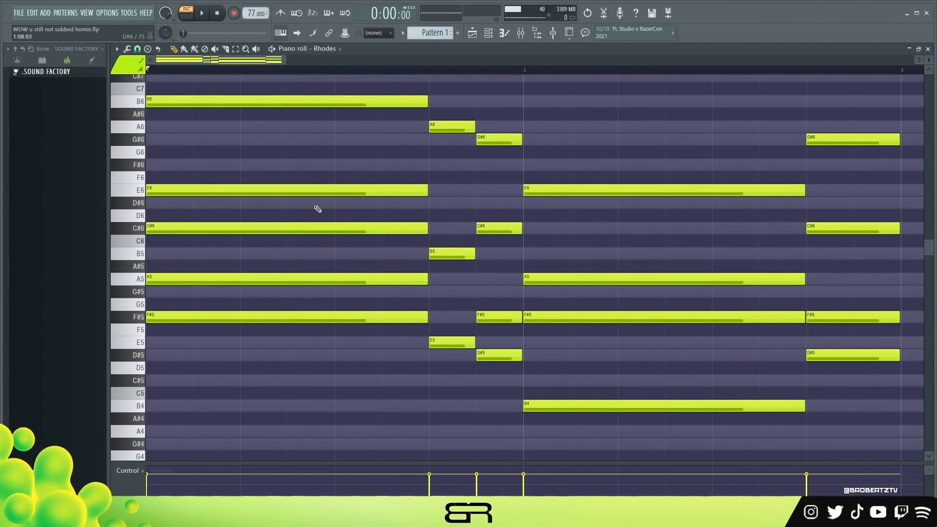
{"action": "left_click", "coordinate": [277, 317], "text": "ctrl"}
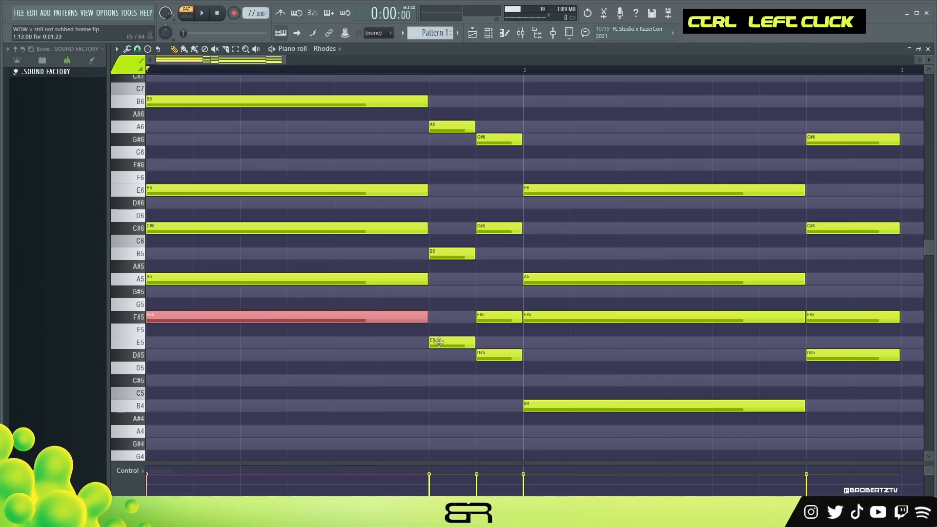
{"action": "left_click", "coordinate": [451, 342], "text": "ctrl+shift"}
{"action": "left_click", "coordinate": [497, 355], "text": "ctrl+shift"}
{"action": "left_click", "coordinate": [580, 405], "text": "ctrl+shift"}
{"action": "left_click", "coordinate": [828, 358], "text": "ctrl+shift"}
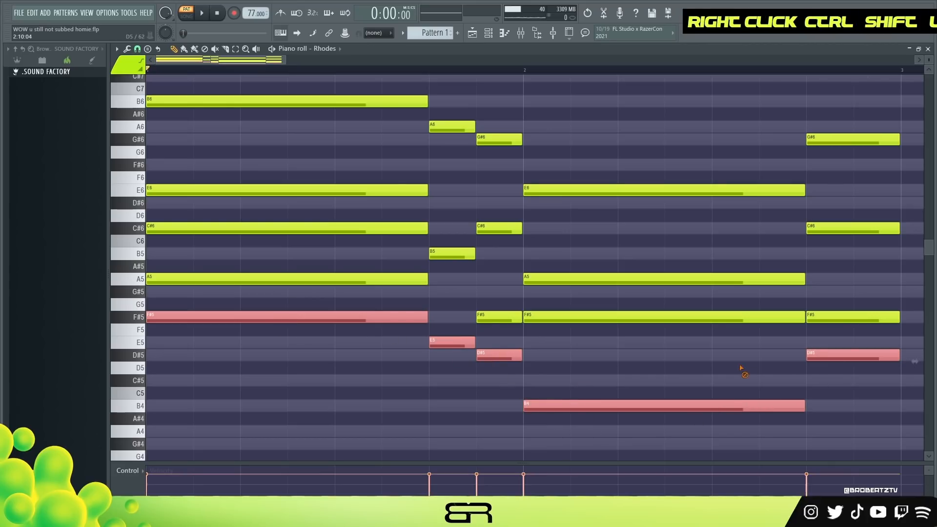
{"action": "right_click", "coordinate": [742, 369]}
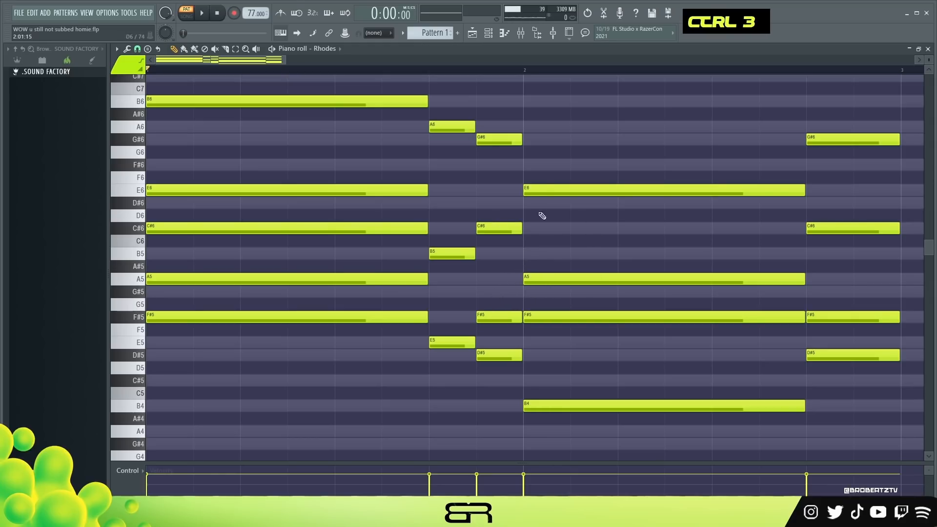
Try adding a C#6 copy of A5 to the bar 2 chord, shift it an octave up and back, and delete it.
{"action": "left_click", "coordinate": [523, 277], "text": "ctrl"}
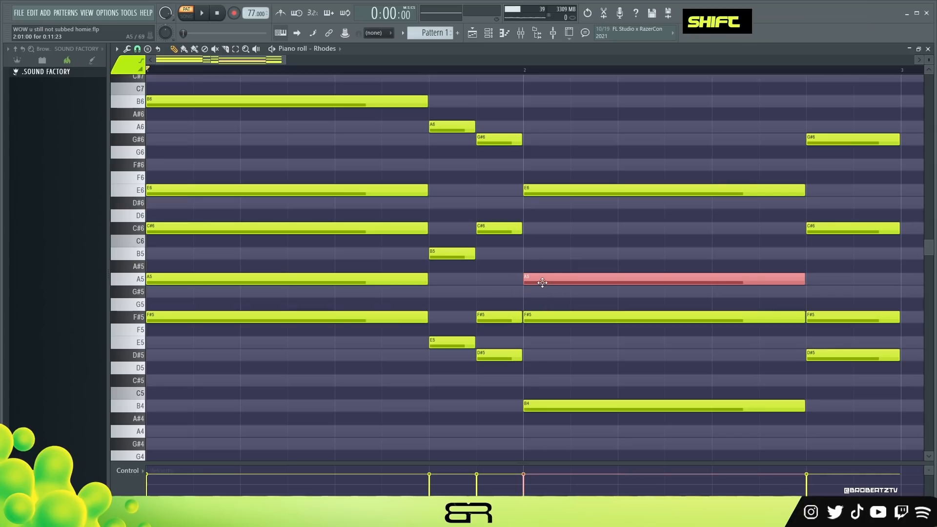
{"action": "left_click_drag", "start_coordinate": [531, 278], "coordinate": [531, 234]}
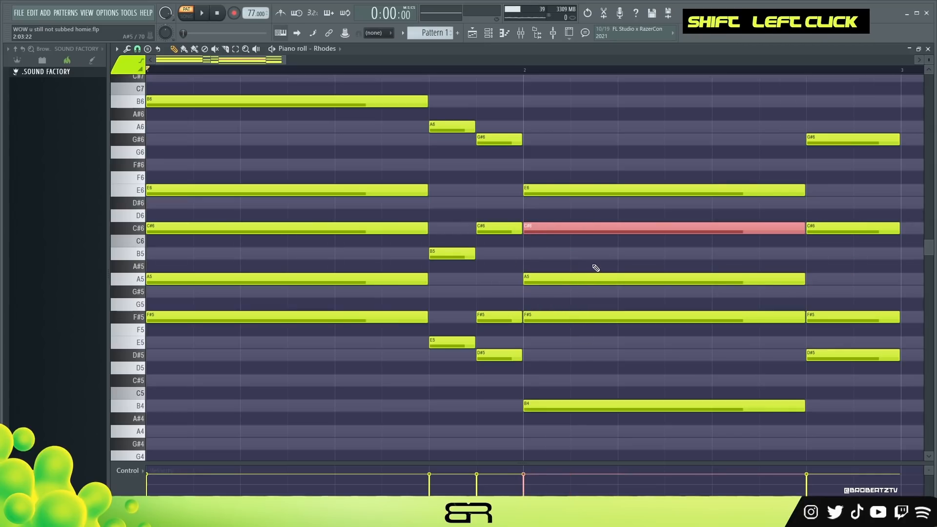
{"action": "key", "text": "ctrl+Up"}
{"action": "key", "text": "ctrl+Down"}
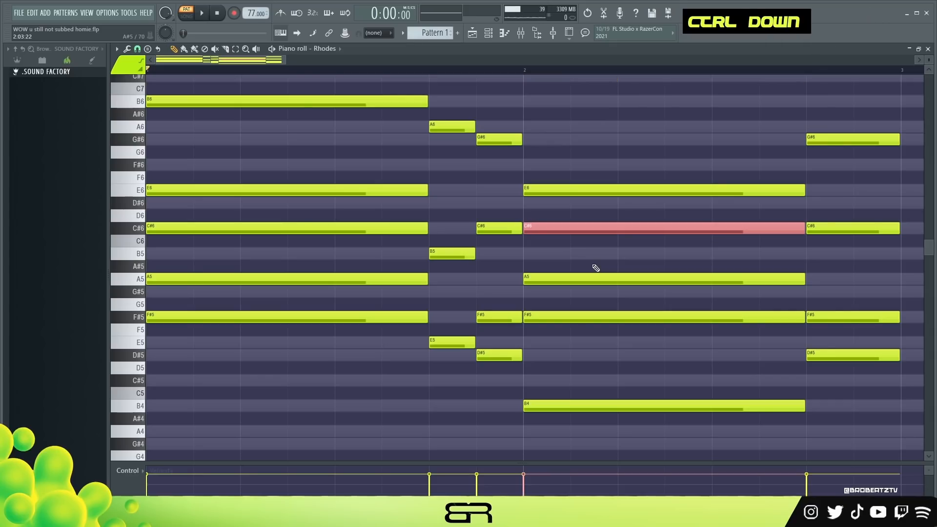
{"action": "key", "text": "Delete"}
{"action": "left_click_drag", "start_coordinate": [498, 224], "coordinate": [499, 255], "text": "ctrl"}
{"action": "left_click", "coordinate": [601, 240], "text": "ctrl"}
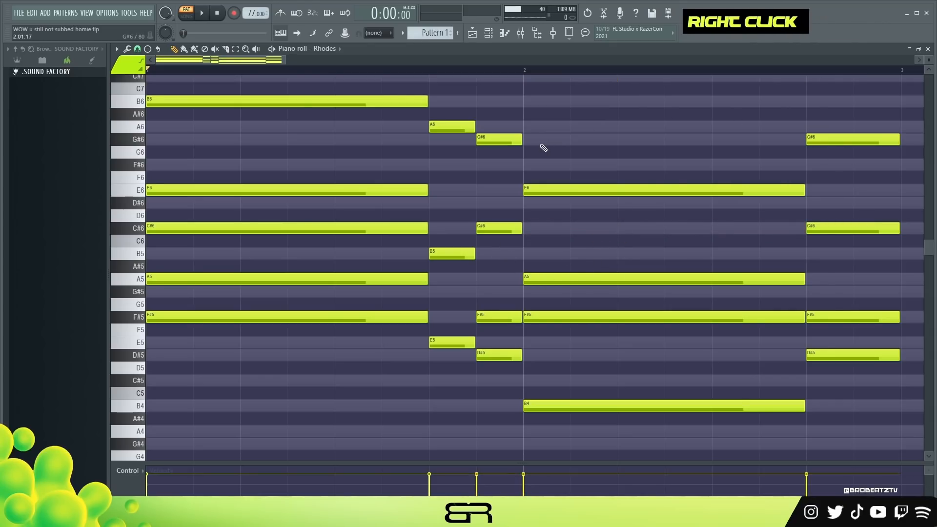
{"action": "scroll", "coordinate": [613, 169], "scroll_direction": "up", "scroll_amount": 3}
{"action": "scroll", "coordinate": [615, 169], "scroll_direction": "down", "scroll_amount": 3}
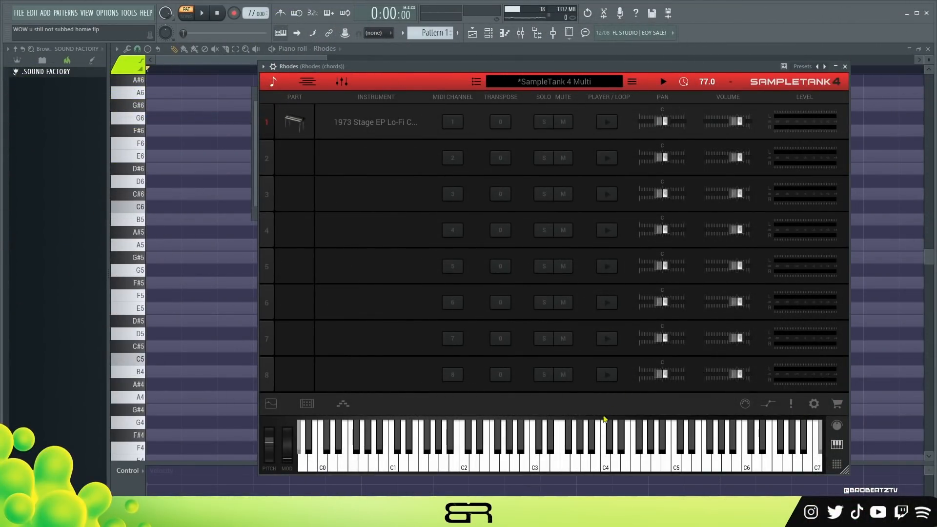
{"action": "left_click_drag", "start_coordinate": [510, 441], "coordinate": [539, 449]}
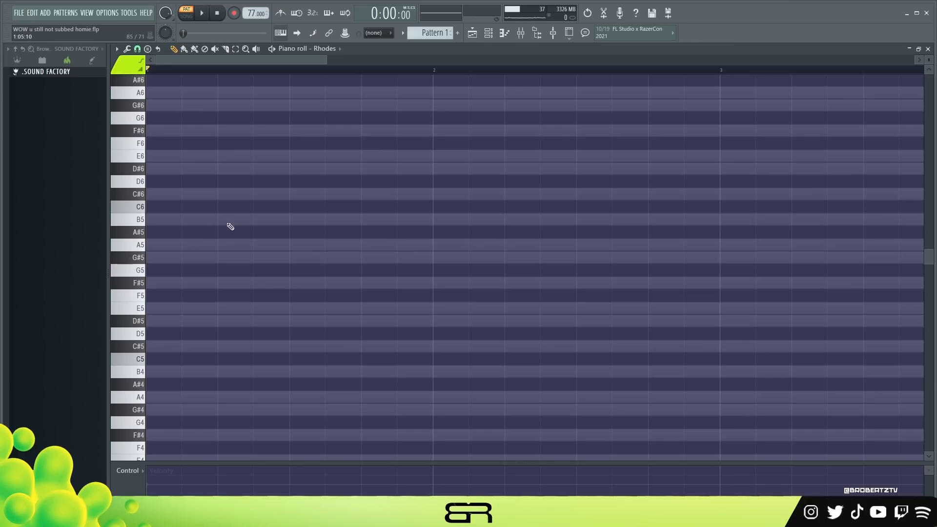
Build a two-beat C# minor chord at bar 1 from C#5, E5, G#5, B5, D#6 and F#6, and play it.
{"action": "left_click", "coordinate": [156, 349]}
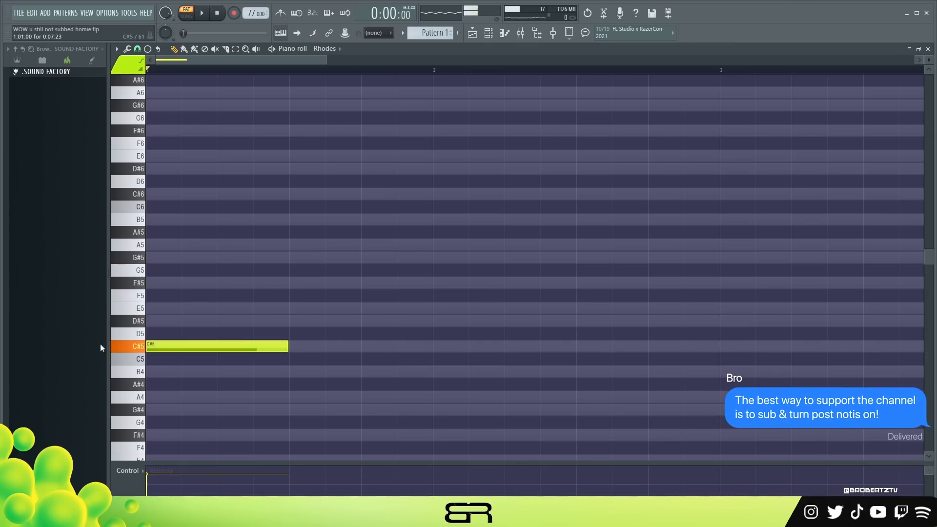
{"action": "left_click", "coordinate": [148, 309]}
{"action": "left_click_drag", "start_coordinate": [185, 258], "coordinate": [151, 258]}
{"action": "key", "text": "ctrl+a"}
{"action": "left_click", "coordinate": [151, 219]}
{"action": "left_click", "coordinate": [153, 168]}
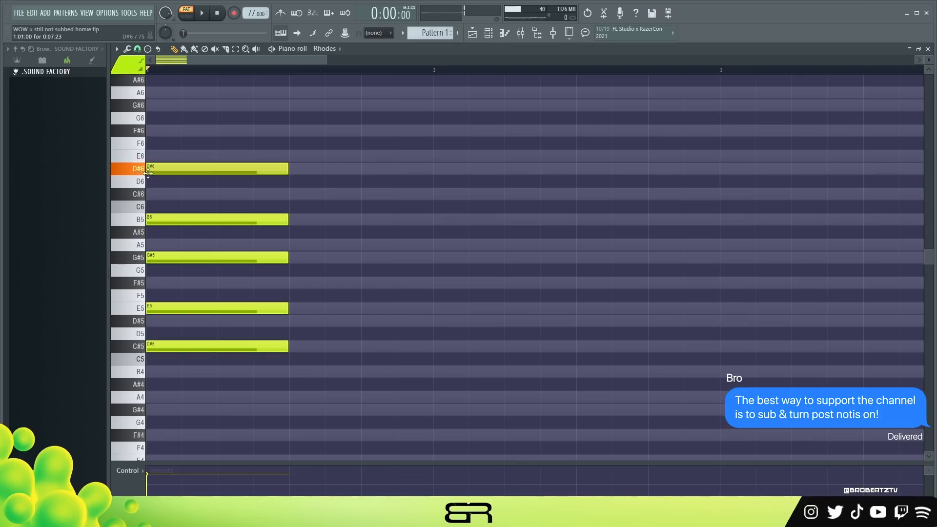
{"action": "left_click", "coordinate": [173, 130]}
{"action": "key", "text": "space"}
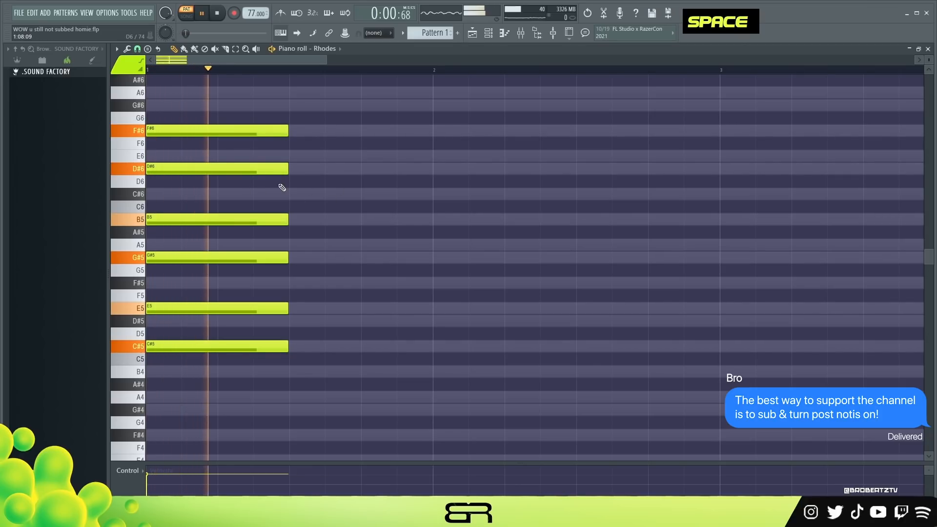
{"action": "key", "text": "space"}
Try a C#6 note in the C# minor chord, play it, and remove the note.
{"action": "left_click", "coordinate": [183, 196]}
{"action": "key", "text": "space"}
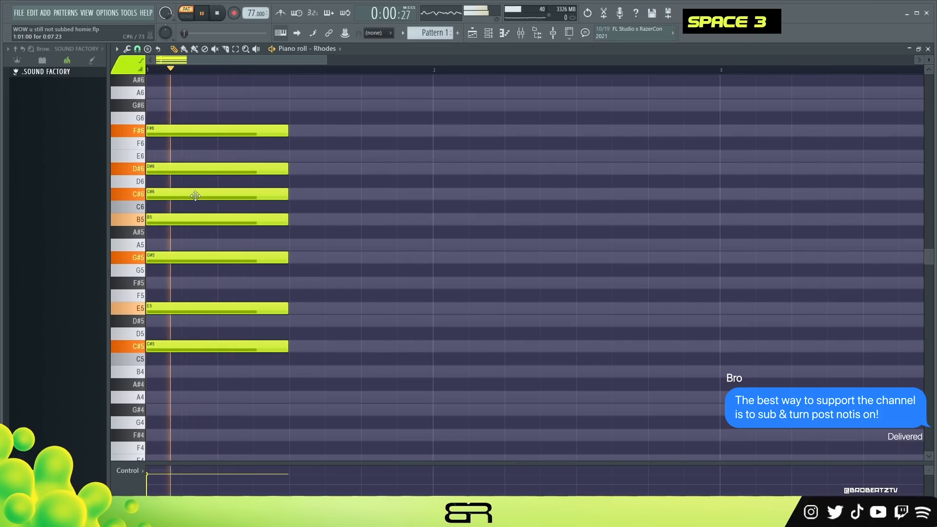
{"action": "key", "text": "space"}
{"action": "right_click", "coordinate": [194, 196]}
Add an E6 note to the C# minor chord and play it back.
{"action": "left_click", "coordinate": [168, 157]}
{"action": "key", "text": "space"}
{"action": "key", "text": "space"}
Shorten all notes of the C# minor chord to one and a half beats.
{"action": "key", "text": "ctrl+a"}
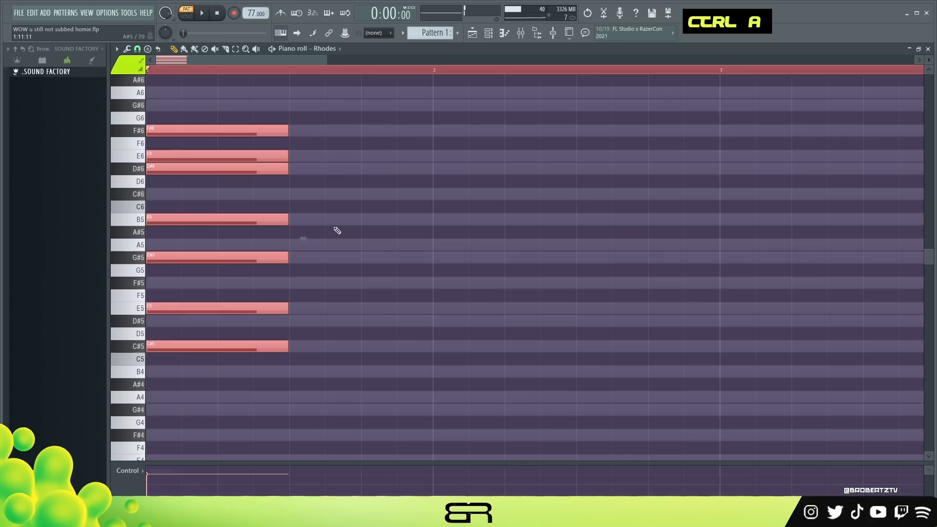
{"action": "right_click", "coordinate": [295, 340]}
{"action": "left_click_drag", "start_coordinate": [244, 316], "coordinate": [362, 340], "text": "ctrl"}
{"action": "scroll", "coordinate": [274, 341], "scroll_direction": "down", "scroll_amount": 1}
{"action": "left_click_drag", "start_coordinate": [274, 341], "coordinate": [261, 95], "text": "ctrl"}
{"action": "right_click", "coordinate": [357, 282]}
{"action": "left_click_drag", "start_coordinate": [336, 310], "coordinate": [300, 310]}
Place two-beat F#4, A4 and C#5 notes directly after the first chord.
{"action": "left_click_drag", "start_coordinate": [304, 289], "coordinate": [277, 392], "text": "ctrl"}
{"action": "right_click", "coordinate": [271, 409]}
{"action": "left_click", "coordinate": [271, 360], "text": "ctrl"}
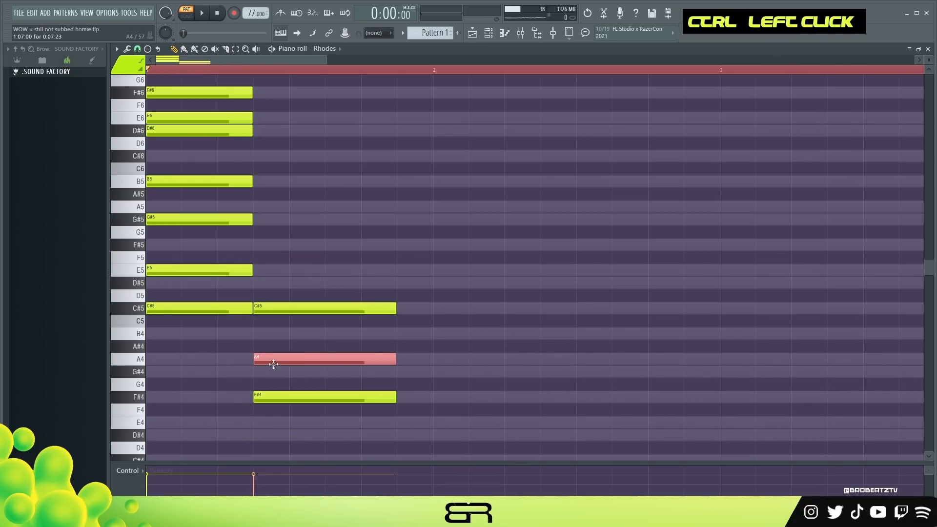
Move the A4 note to the start of bar 2 and copy F#4 into the last one and a half beats of bar 2.
{"action": "left_click_drag", "start_coordinate": [271, 359], "coordinate": [452, 356]}
{"action": "left_click", "coordinate": [325, 396], "text": "ctrl"}
{"action": "left_click_drag", "start_coordinate": [325, 396], "coordinate": [684, 396], "text": "shift"}
{"action": "left_click_drag", "start_coordinate": [753, 397], "coordinate": [716, 397]}
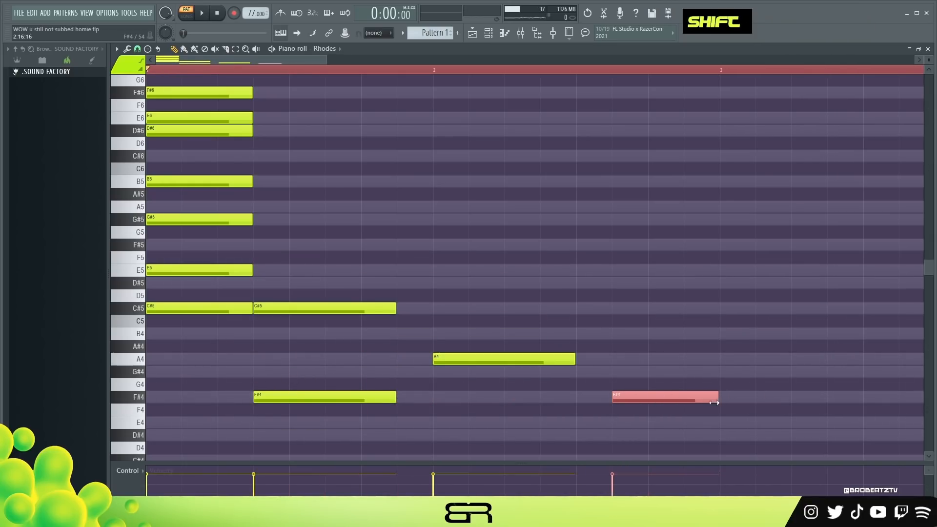
Lengthen the A4 note at bar 2 and the first F#4 note to two and a half beats each.
{"action": "right_click", "coordinate": [688, 382]}
{"action": "left_click_drag", "start_coordinate": [573, 360], "coordinate": [609, 360]}
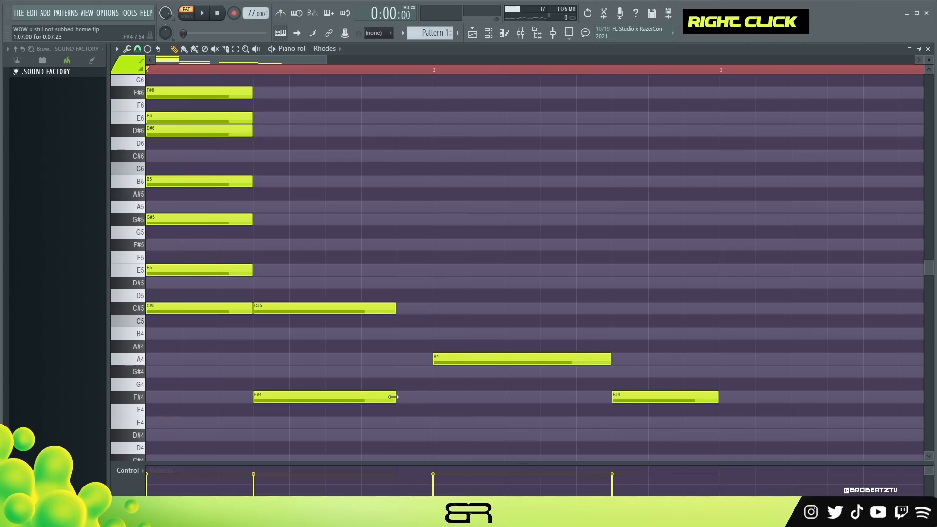
{"action": "left_click_drag", "start_coordinate": [395, 397], "coordinate": [431, 397]}
Delete the last F#4 note in bar 2 and the second C#5 note after the first chord.
{"action": "right_click", "coordinate": [642, 396]}
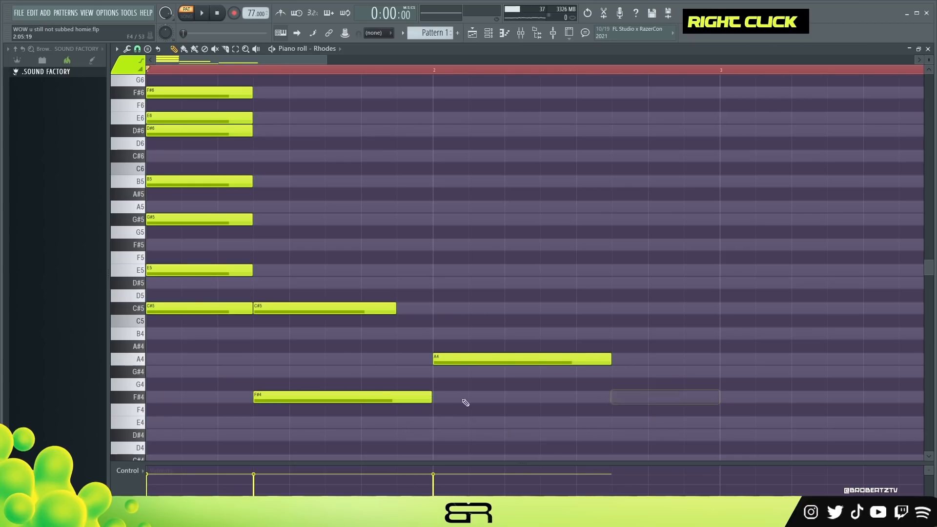
{"action": "right_click", "coordinate": [299, 306]}
{"action": "left_click", "coordinate": [195, 307], "text": "ctrl"}
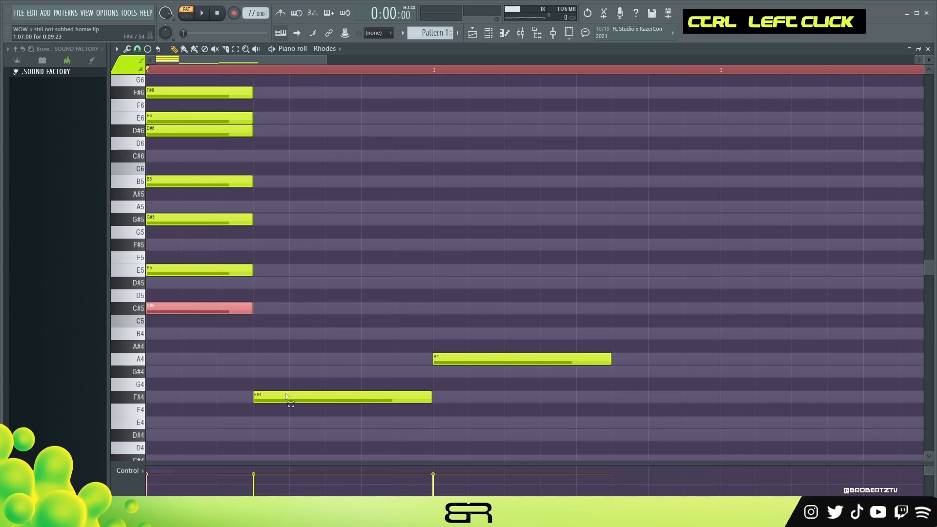
{"action": "right_click", "coordinate": [407, 382]}
Try stacking C#5 and E5 notes above the bar 2 A4 note, shifting the E5 down an octave and back.
{"action": "left_click", "coordinate": [457, 359], "text": "ctrl+shift"}
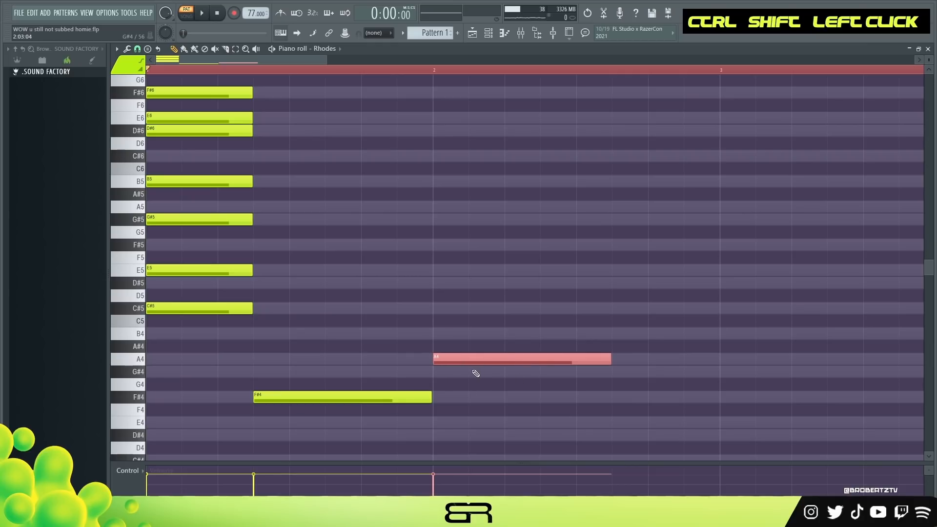
{"action": "left_click_drag", "start_coordinate": [452, 359], "coordinate": [453, 308]}
{"action": "right_click", "coordinate": [456, 321]}
{"action": "left_click_drag", "start_coordinate": [626, 308], "coordinate": [470, 274]}
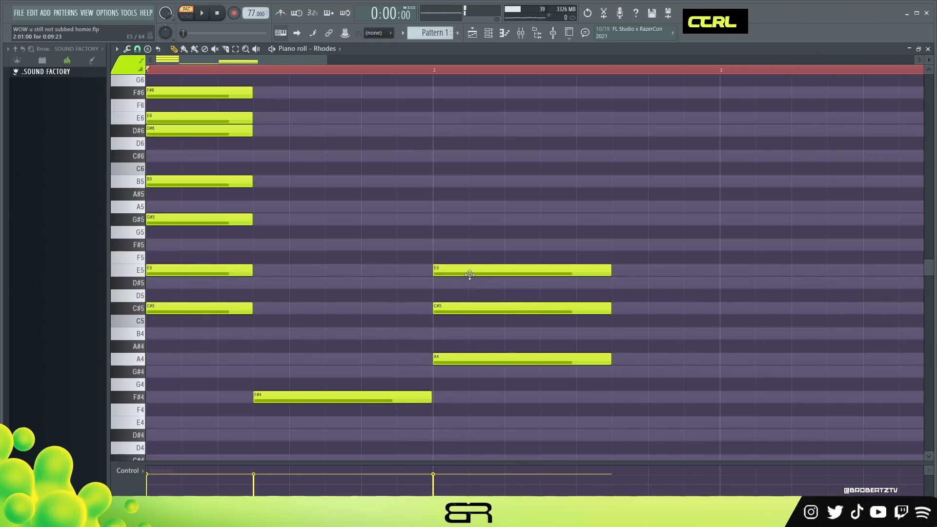
{"action": "left_click", "coordinate": [470, 274], "text": "ctrl"}
{"action": "key", "text": "ctrl+Down"}
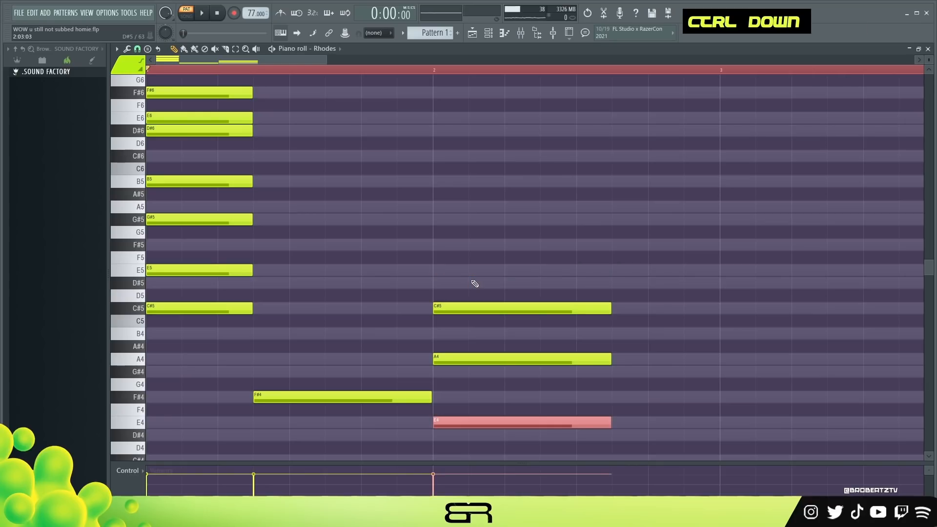
{"action": "key", "text": "ctrl+Up"}
{"action": "right_click", "coordinate": [516, 253]}
Copy the F#4 note directly after the A4 note and shorten it to one and a half beats, ending at bar 3.
{"action": "left_click", "coordinate": [387, 395], "text": "ctrl"}
{"action": "left_click_drag", "start_coordinate": [326, 408], "coordinate": [626, 397], "text": "shift"}
{"action": "right_click", "coordinate": [607, 413]}
{"action": "left_click_drag", "start_coordinate": [365, 391], "coordinate": [368, 419], "text": "ctrl"}
{"action": "left_click_drag", "start_coordinate": [319, 398], "coordinate": [676, 393], "text": "shift"}
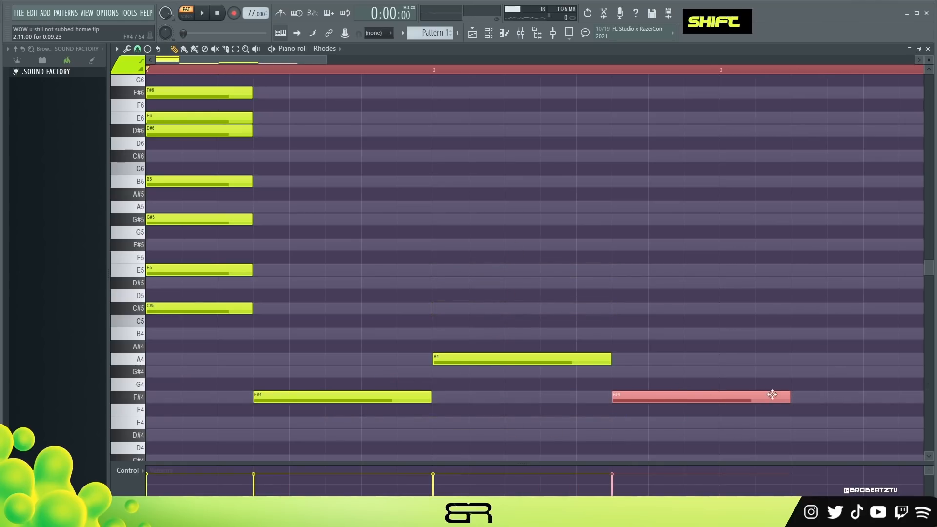
{"action": "left_click_drag", "start_coordinate": [781, 397], "coordinate": [719, 398]}
{"action": "right_click", "coordinate": [479, 330]}
Copy the whole C# minor chord directly after itself, transposed down to start on F#4, and delete the duplicate F#4.
{"action": "left_click_drag", "start_coordinate": [161, 83], "coordinate": [229, 335], "text": "ctrl"}
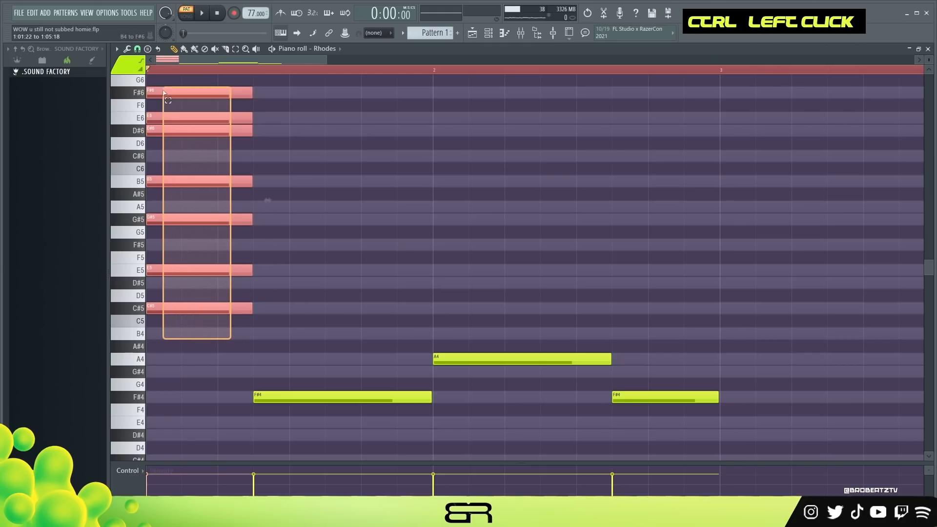
{"action": "scroll", "coordinate": [180, 303], "scroll_direction": "up", "scroll_amount": 1}
{"action": "left_click_drag", "start_coordinate": [176, 317], "coordinate": [277, 416], "text": "shift"}
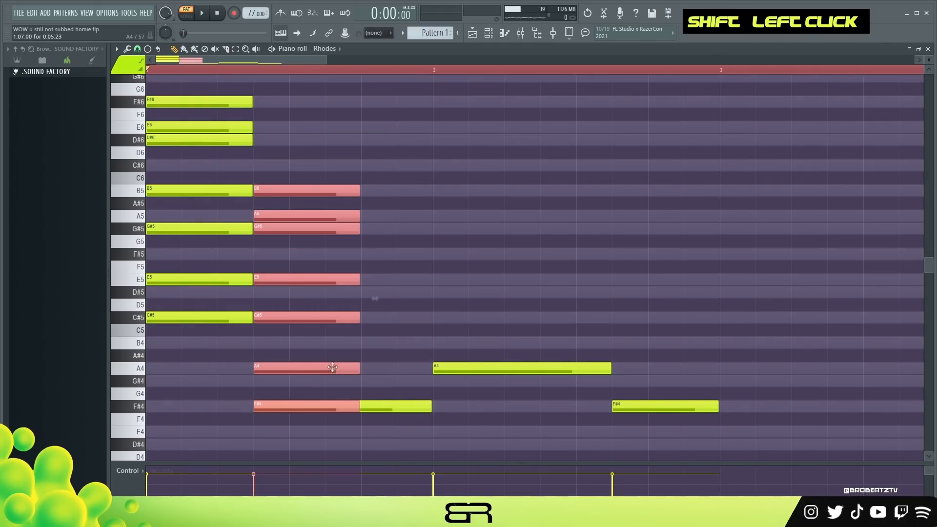
{"action": "right_click", "coordinate": [327, 408]}
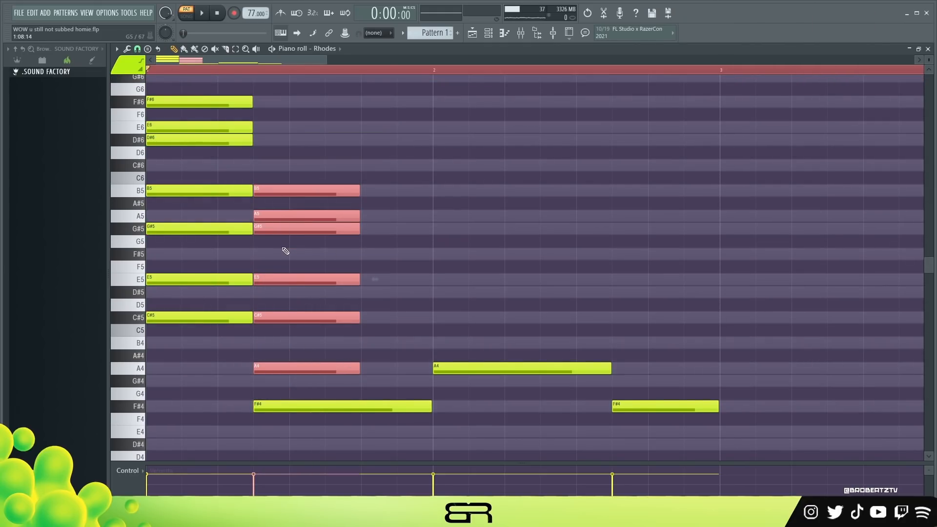
{"action": "right_click", "coordinate": [359, 307]}
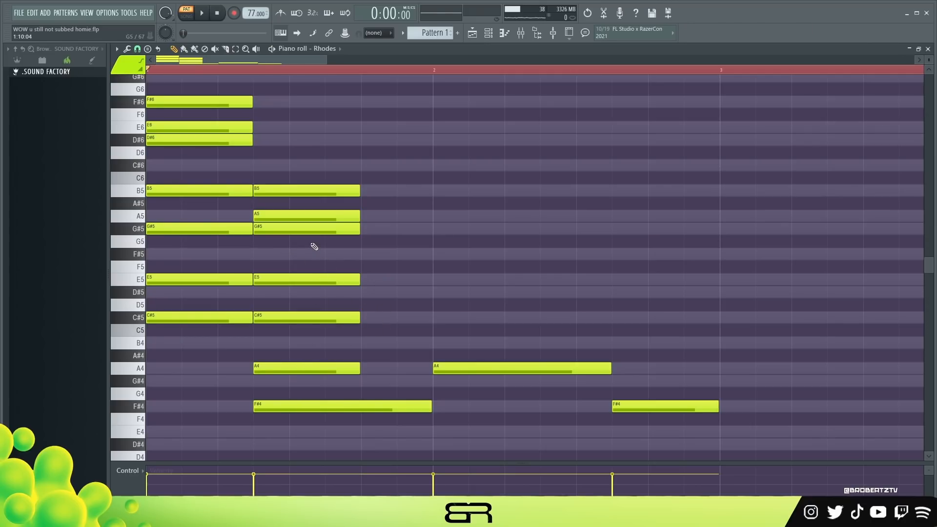
Play back the two chords and lengthen all notes of the F# minor chord to two and a half beats.
{"action": "key", "text": "space"}
{"action": "key", "text": "space"}
{"action": "left_click_drag", "start_coordinate": [335, 137], "coordinate": [432, 371]}
{"action": "right_click", "coordinate": [465, 324]}
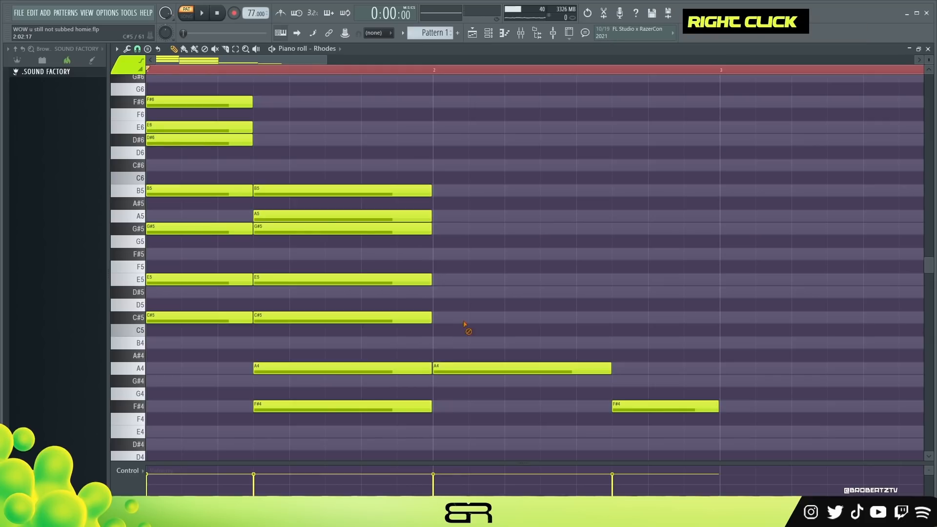
Replace the A5 note of the F# minor chord with a D#6 note and play the result back.
{"action": "key", "text": "space"}
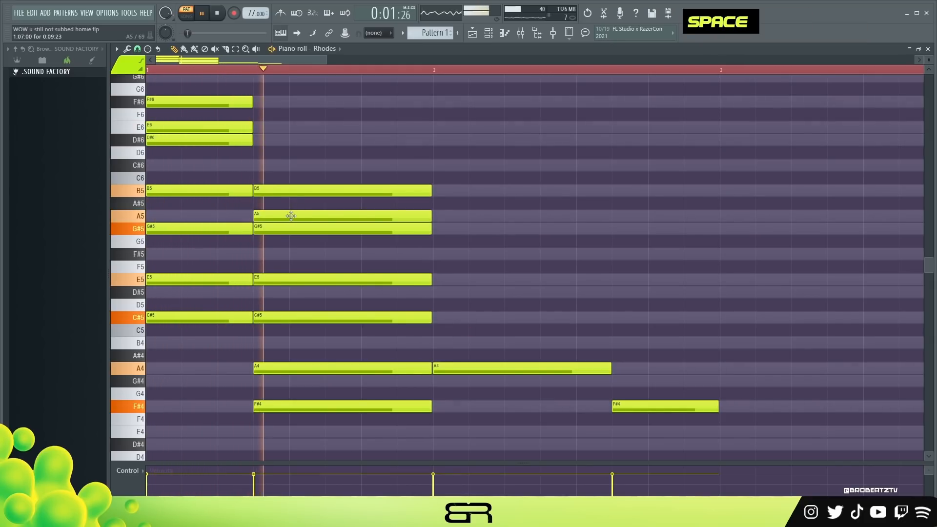
{"action": "right_click", "coordinate": [292, 216]}
{"action": "mouse_move", "coordinate": [294, 178]}
{"action": "left_mouse_down"}
{"action": "mouse_move", "coordinate": [286, 200]}
{"action": "mouse_move", "coordinate": [270, 140]}
{"action": "left_mouse_up"}
{"action": "key", "text": "space"}
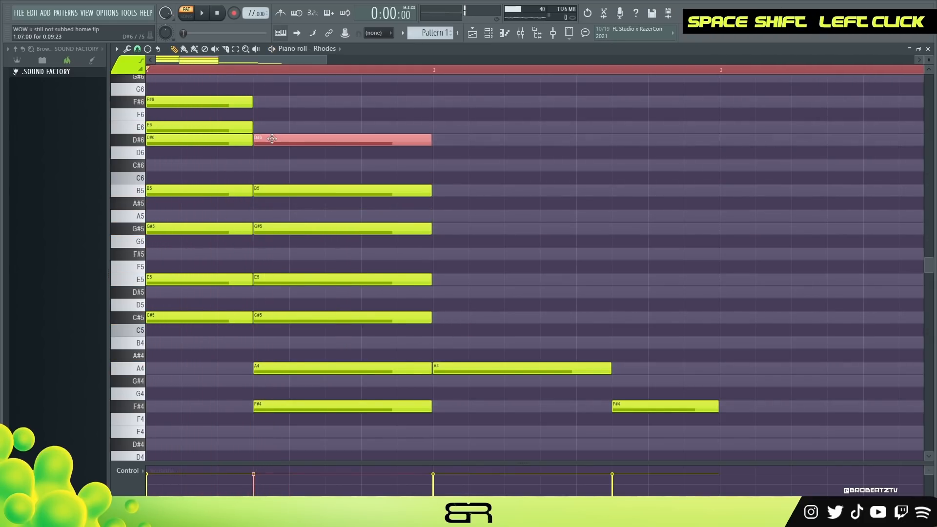
{"action": "key", "text": "space"}
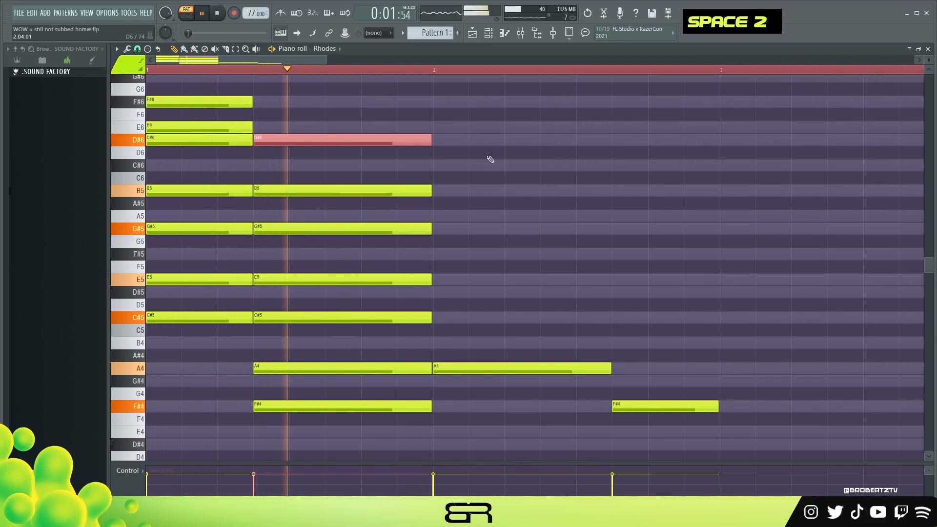
{"action": "key", "text": "space"}
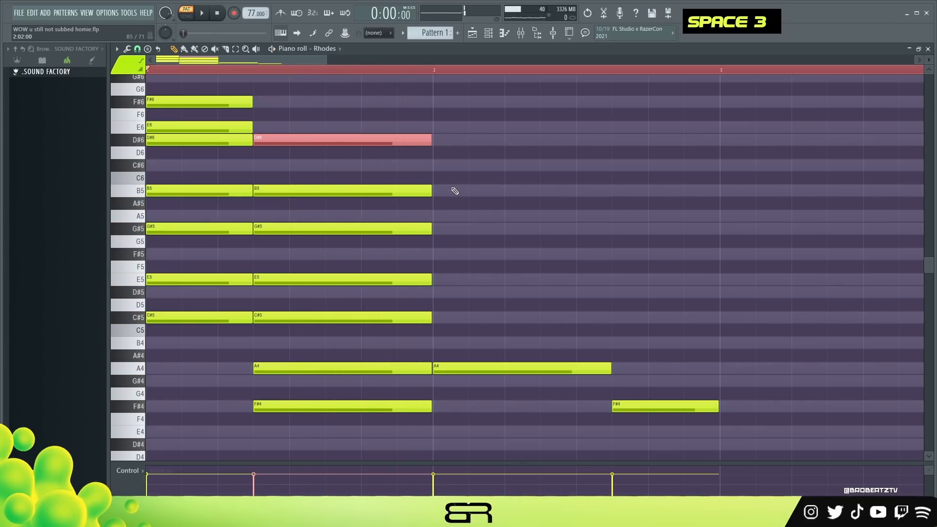
Copy the C# minor chord to bar 2, transposed down to start on A4, and delete its C5, C6 and D6 notes.
{"action": "left_click_drag", "start_coordinate": [309, 109], "coordinate": [352, 425]}
{"action": "left_click_drag", "start_coordinate": [209, 97], "coordinate": [467, 370]}
{"action": "right_click", "coordinate": [470, 330]}
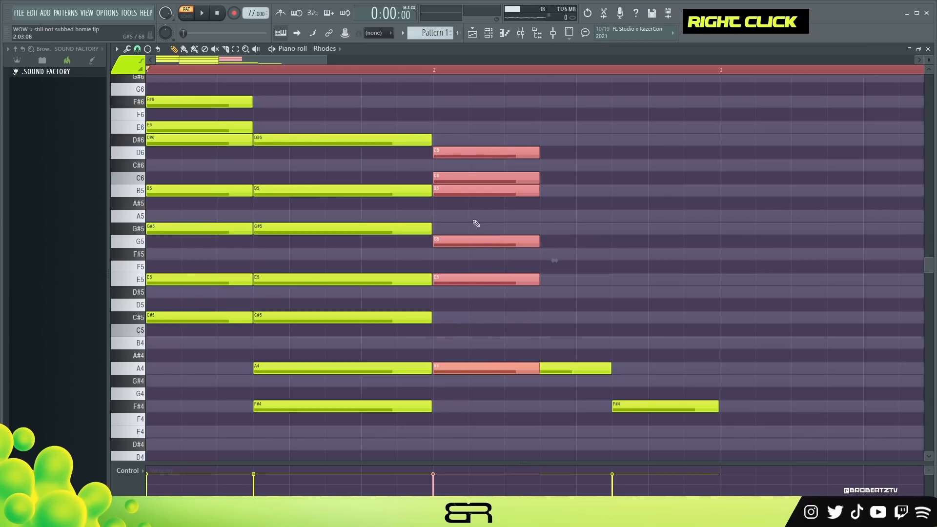
{"action": "right_click", "coordinate": [501, 154]}
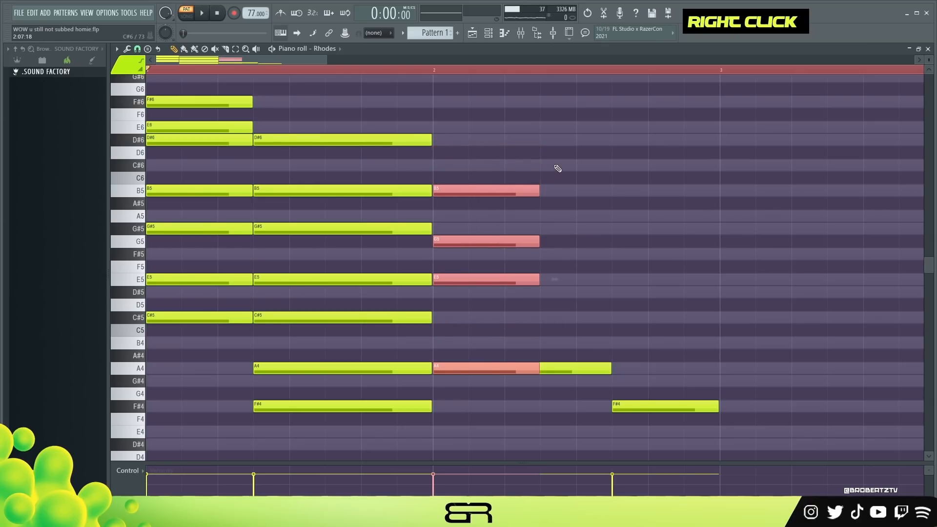
{"action": "right_click", "coordinate": [557, 167]}
Add D#6 and F#6 notes to the bar 2 A4 chord and replace its G5 with G#5, listening to the playback.
{"action": "left_click", "coordinate": [468, 190], "text": "ctrl"}
{"action": "left_click_drag", "start_coordinate": [469, 191], "coordinate": [458, 96]}
{"action": "right_click", "coordinate": [535, 233]}
{"action": "right_click", "coordinate": [489, 245]}
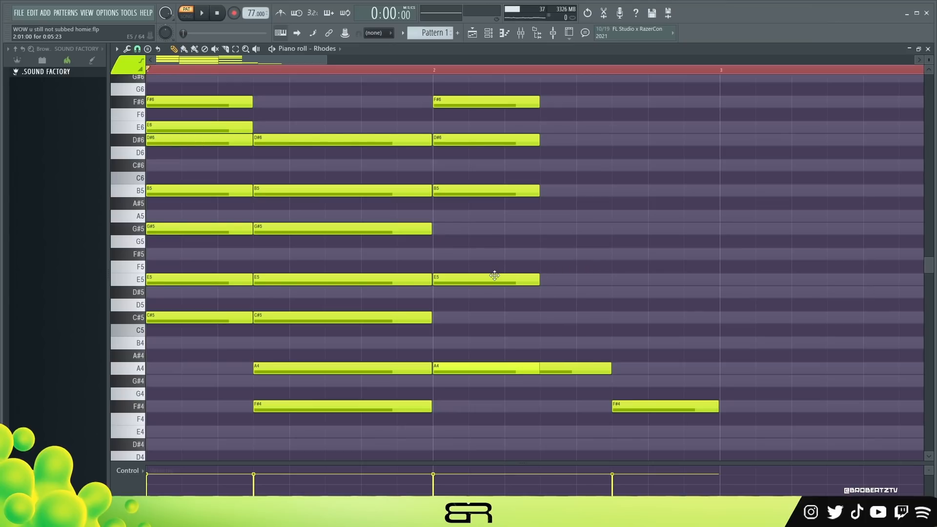
{"action": "key", "text": "space"}
{"action": "left_click_drag", "start_coordinate": [495, 274], "coordinate": [483, 228]}
{"action": "right_click", "coordinate": [657, 241]}
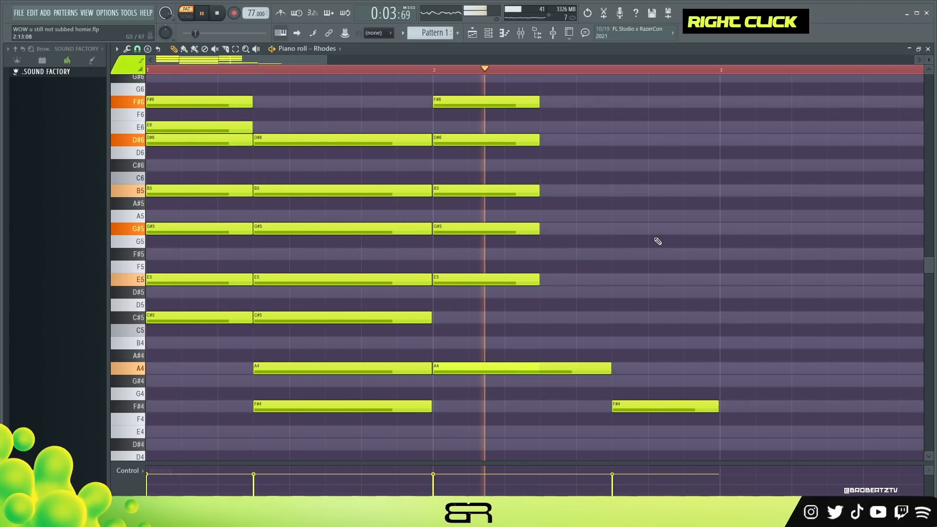
Lengthen the upper notes of the bar 2 A4 chord to two and a half beats.
{"action": "left_click_drag", "start_coordinate": [591, 327], "coordinate": [606, 109]}
{"action": "key", "text": "space"}
{"action": "right_click", "coordinate": [606, 112]}
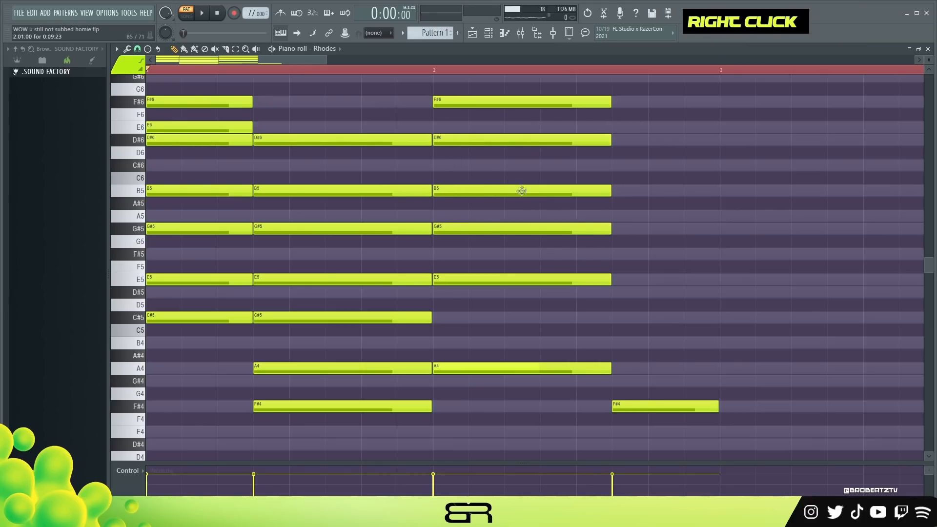
{"action": "key", "text": "ctrl"}
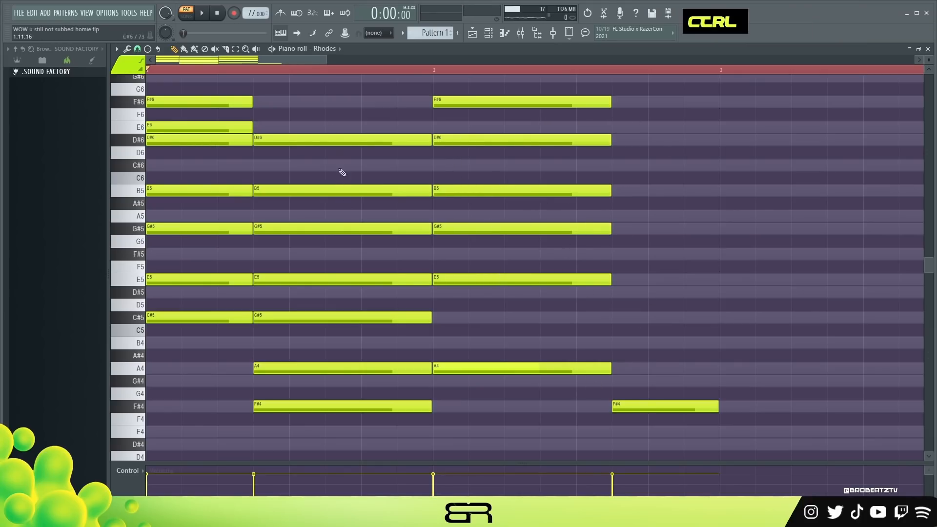
Stack A4, C#5 and E5 notes above the last F#4 note and add a D#6 note on top.
{"action": "left_click", "coordinate": [649, 405], "text": "ctrl"}
{"action": "left_click_drag", "start_coordinate": [649, 405], "coordinate": [622, 279]}
{"action": "left_click_drag", "start_coordinate": [696, 405], "coordinate": [640, 440]}
{"action": "key", "text": "ctrl+Up"}
{"action": "key", "text": "ctrl+Up"}
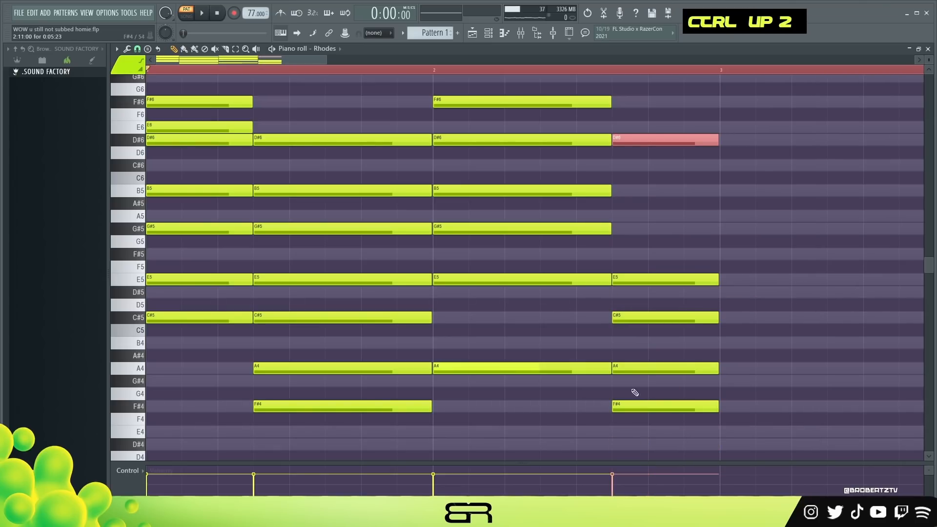
Add B5, B6 and G#6 notes to the last F#4 chord.
{"action": "scroll", "coordinate": [672, 264], "scroll_direction": "up", "scroll_amount": 2}
{"action": "left_click_drag", "start_coordinate": [701, 243], "coordinate": [637, 270]}
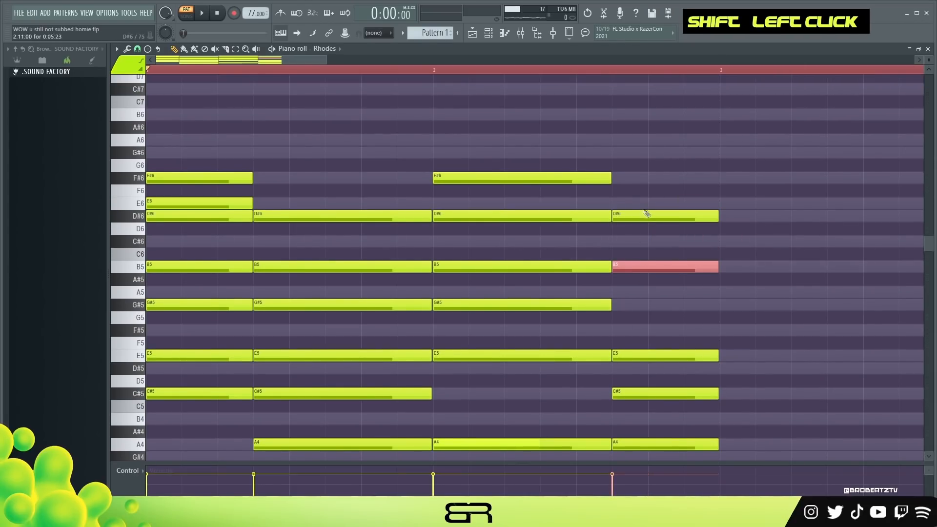
{"action": "left_click", "coordinate": [645, 216], "text": "ctrl"}
{"action": "left_click", "coordinate": [649, 269], "text": "ctrl"}
{"action": "left_click_drag", "start_coordinate": [650, 272], "coordinate": [643, 270], "text": "shift"}
{"action": "key", "text": "ctrl+Up"}
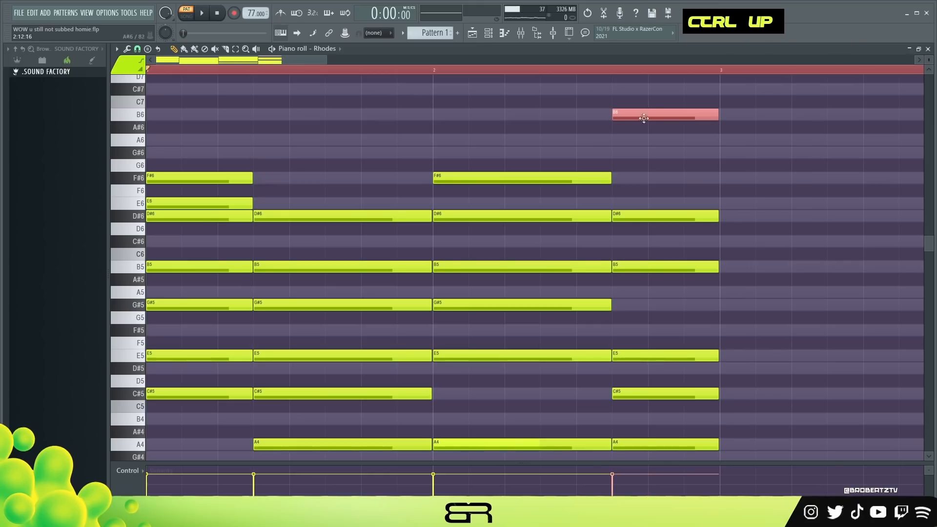
{"action": "left_click_drag", "start_coordinate": [640, 113], "coordinate": [636, 151], "text": "shift"}
{"action": "right_click", "coordinate": [737, 177]}
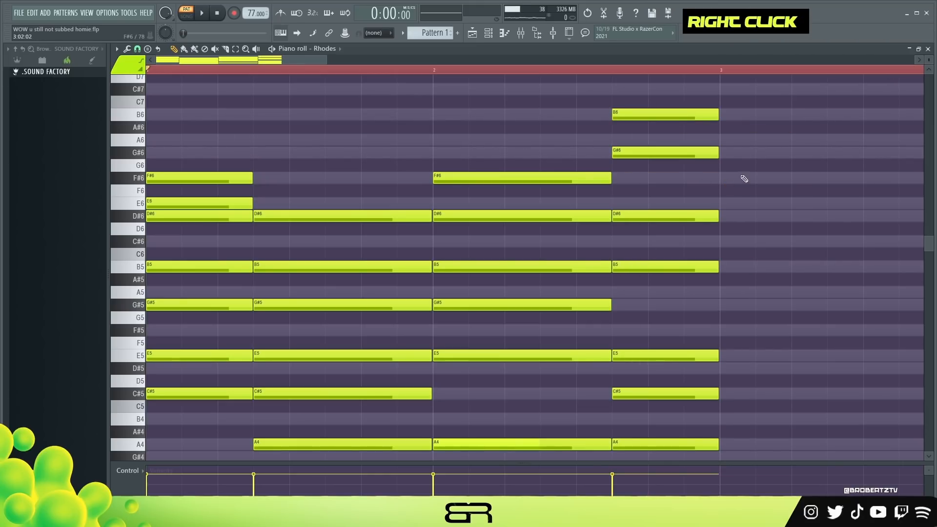
Play back the full four-chord progression with all chord notes in view.
{"action": "key", "text": "space"}
{"action": "scroll", "coordinate": [800, 186], "scroll_direction": "down", "scroll_amount": 1}
{"action": "scroll", "coordinate": [830, 205], "scroll_direction": "up", "scroll_amount": 1}
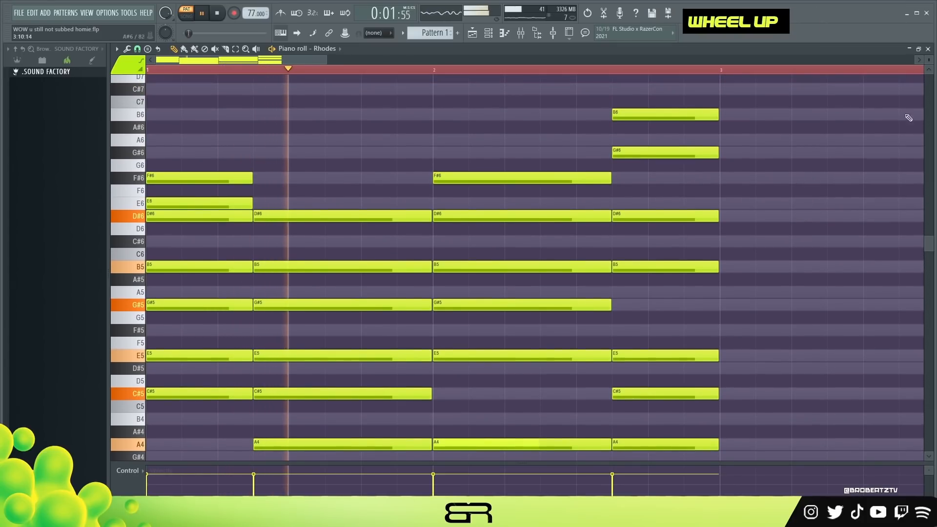
{"action": "scroll", "coordinate": [872, 177], "scroll_direction": "down", "scroll_amount": 2}
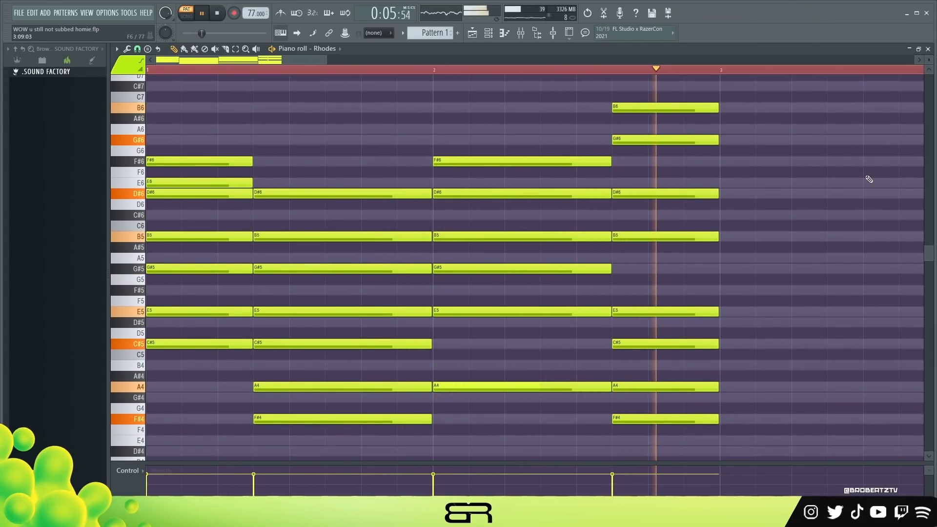
{"action": "key", "text": "space"}
{"action": "key", "text": "space"}
{"action": "key", "text": "space"}
Delete the B5, D#6, G#6 and B6 notes from the last chord.
{"action": "left_click_drag", "start_coordinate": [685, 104], "coordinate": [696, 278]}
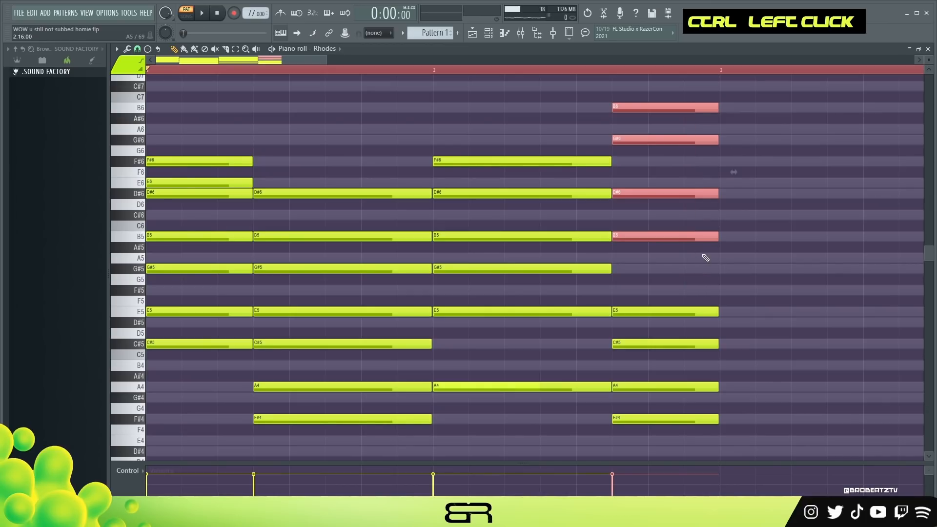
{"action": "right_click", "coordinate": [715, 237]}
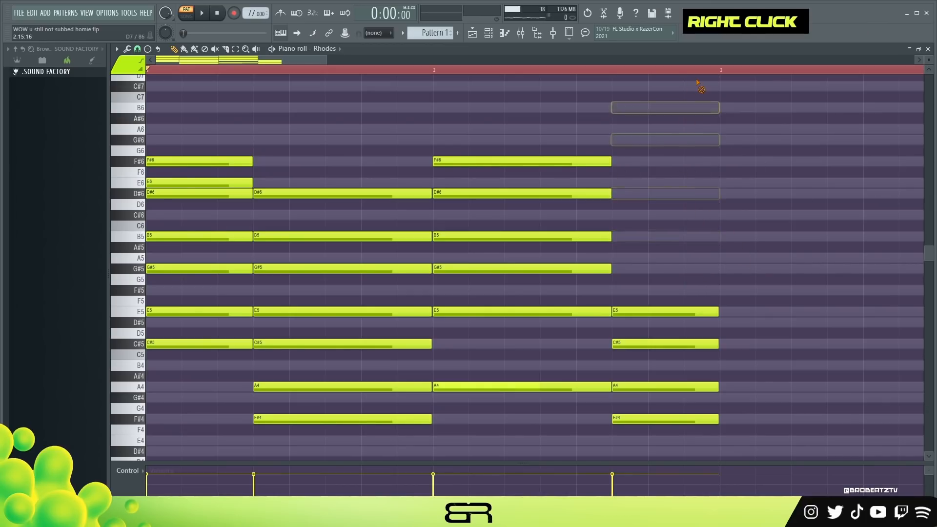
{"action": "left_click_drag", "start_coordinate": [669, 265], "coordinate": [664, 317]}
Try copying the bar 2 A4 chord onto the last chord, transposed down to F#4, and delete the copy.
{"action": "left_click_drag", "start_coordinate": [498, 137], "coordinate": [474, 411]}
{"action": "left_click", "coordinate": [477, 399], "text": "shift"}
{"action": "right_click", "coordinate": [487, 398]}
{"action": "left_click_drag", "start_coordinate": [492, 124], "coordinate": [645, 430]}
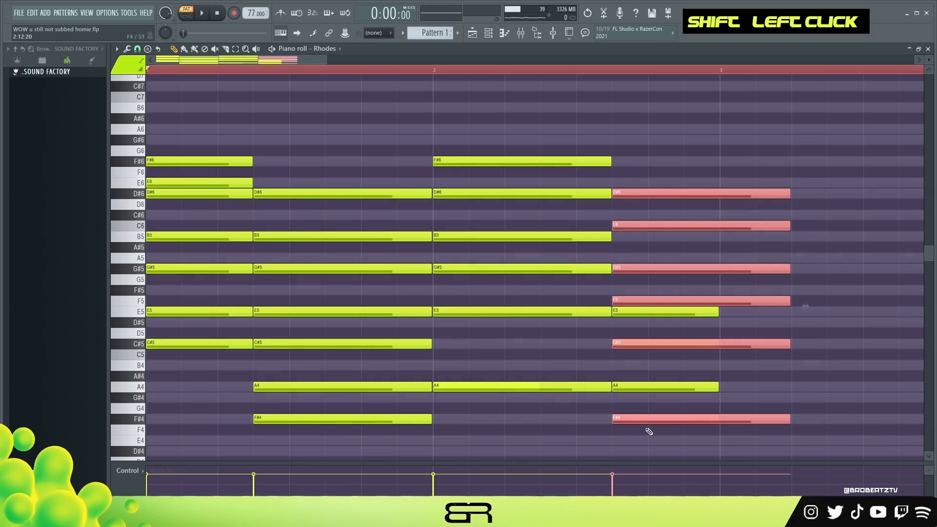
{"action": "key", "text": "Delete"}
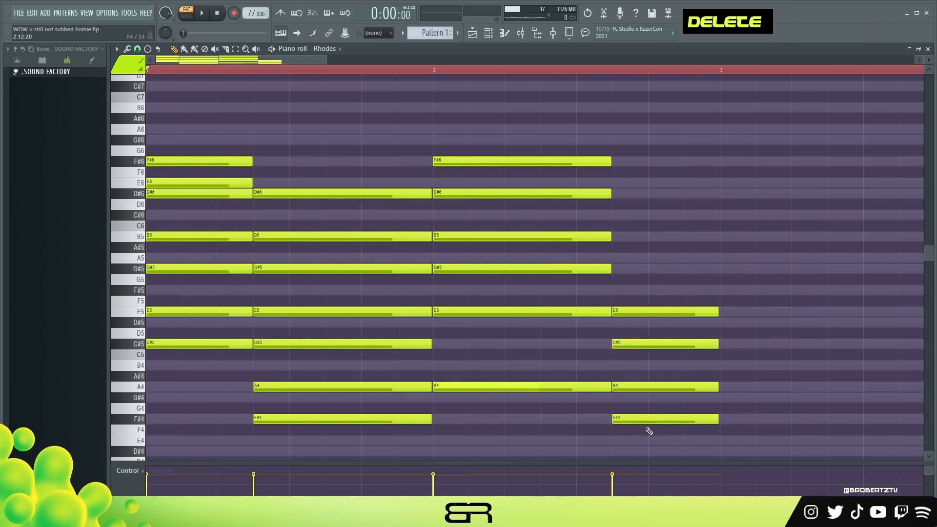
Try copying the last chord's E5 note up to B5 and remove the copy.
{"action": "left_click", "coordinate": [629, 311], "text": "ctrl"}
{"action": "left_click_drag", "start_coordinate": [629, 312], "coordinate": [645, 237]}
{"action": "right_click", "coordinate": [645, 237]}
{"action": "right_click", "coordinate": [648, 269]}
Build the upper part of the last F#4 chord with one-and-a-half-beat D#6 and B5 notes.
{"action": "left_click", "coordinate": [647, 414], "text": "ctrl"}
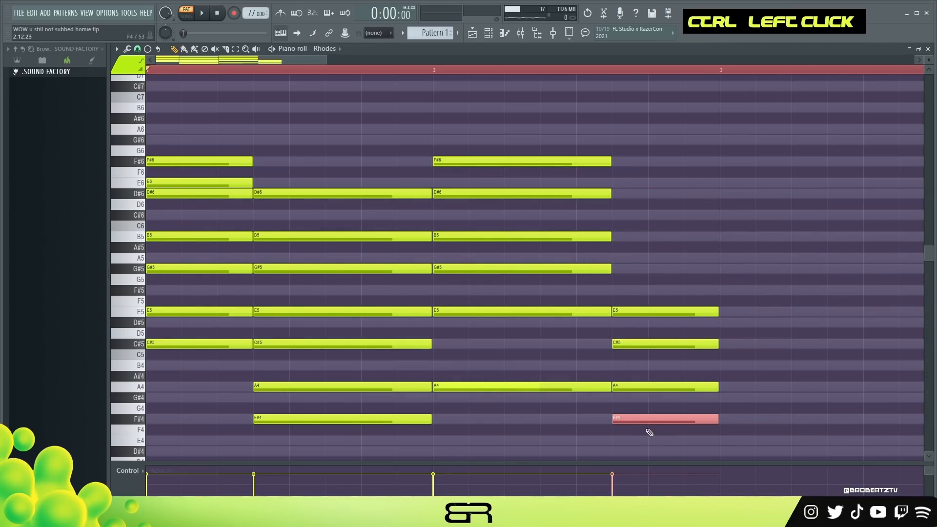
{"action": "left_click_drag", "start_coordinate": [647, 416], "coordinate": [644, 455]}
{"action": "key", "text": "ctrl+Up"}
{"action": "key", "text": "ctrl+Up"}
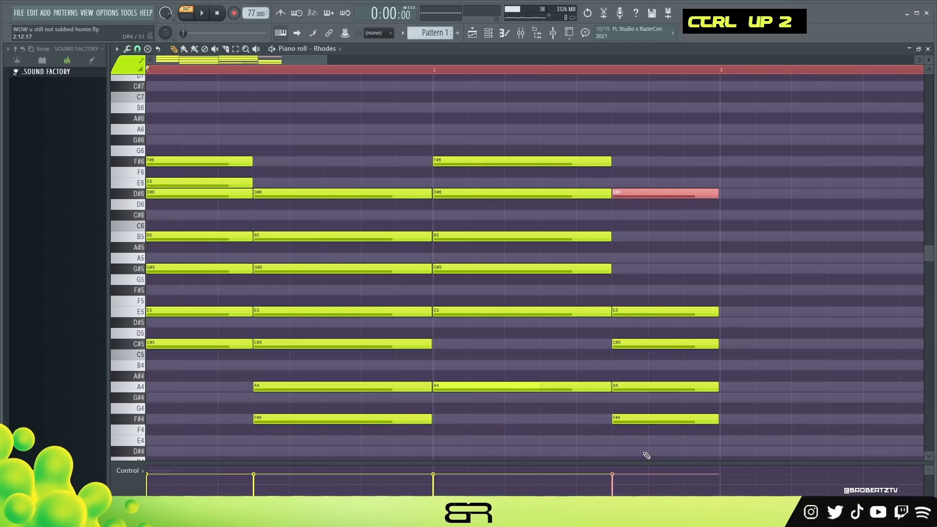
{"action": "right_click", "coordinate": [701, 272]}
{"action": "left_click", "coordinate": [652, 194], "text": "ctrl"}
{"action": "left_click_drag", "start_coordinate": [640, 194], "coordinate": [647, 236]}
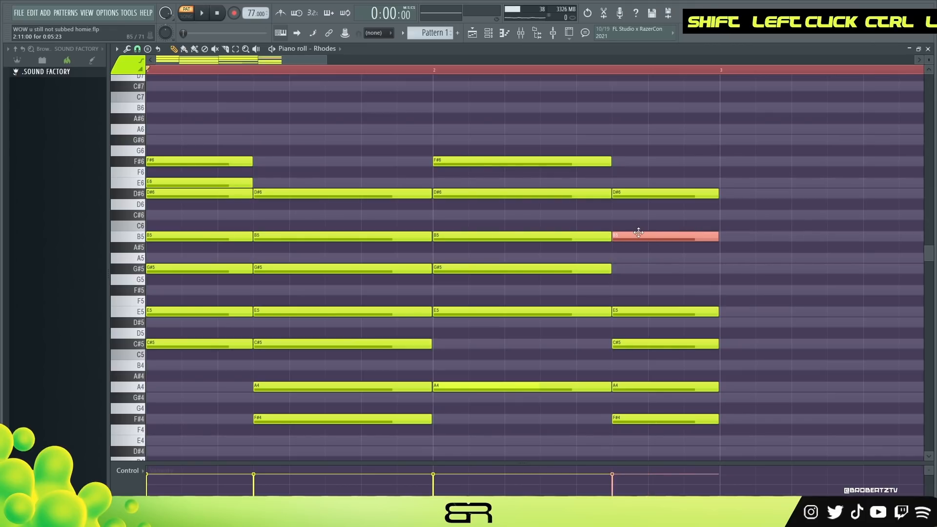
Extend the last F#4 chord with G#6 and B6 notes, remove the F6 copy, and play back the progression.
{"action": "key", "text": "ctrl+Up"}
{"action": "left_click", "coordinate": [634, 111], "text": "ctrl"}
{"action": "left_click_drag", "start_coordinate": [634, 111], "coordinate": [634, 172]}
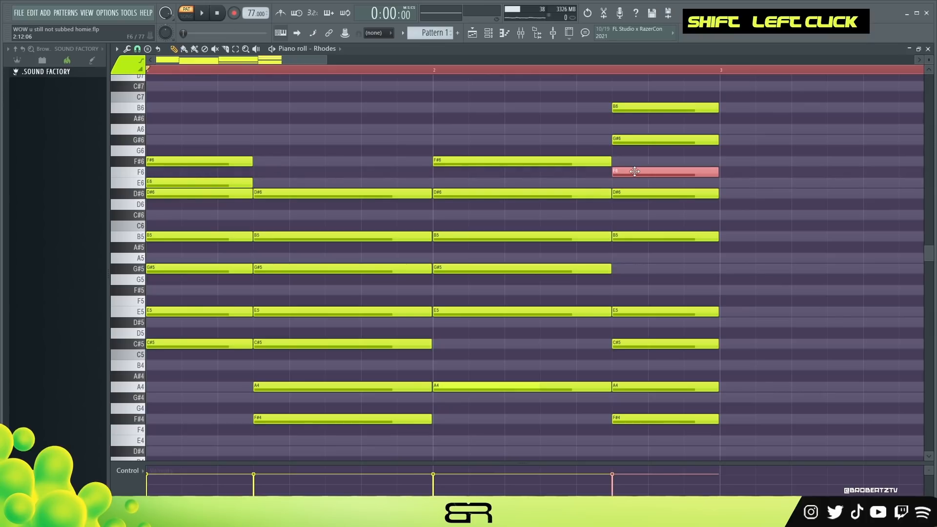
{"action": "key", "text": "Delete"}
{"action": "key", "text": "space"}
{"action": "key", "text": "space"}
{"action": "key", "text": "space"}
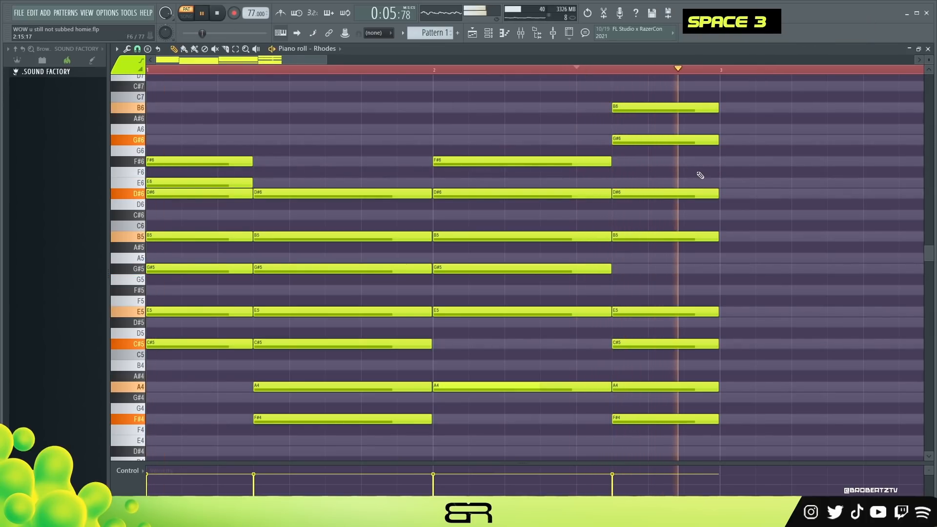
{"action": "key", "text": "space"}
Duplicate the whole two-bar Rhodes progression so the copy starts at bar 3.
{"action": "key", "text": "ctrl+a"}
{"action": "left_click_drag", "start_coordinate": [196, 163], "coordinate": [777, 159]}
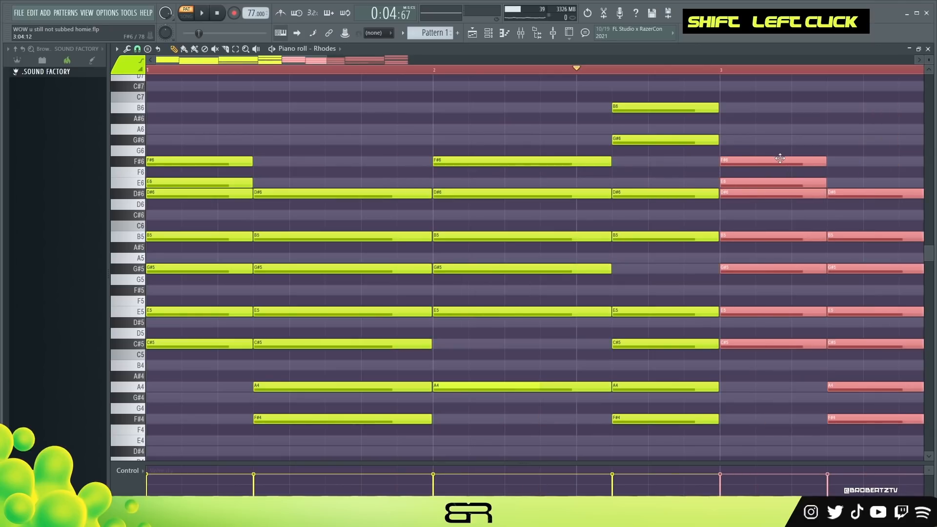
{"action": "right_click", "coordinate": [774, 130], "text": "ctrl"}
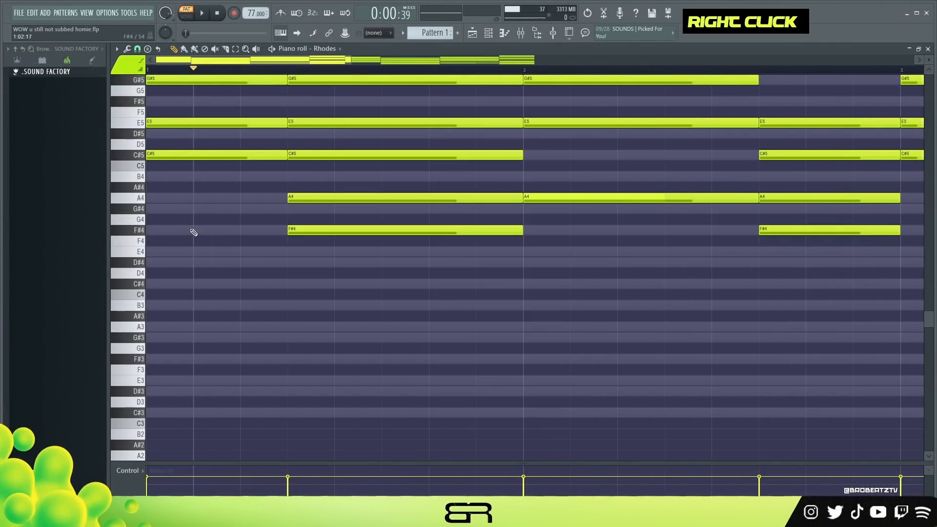
Copy the C#5, A4 and F#4 notes of the first two chords into the Bass Guitar channel's piano roll.
{"action": "left_click", "coordinate": [192, 154], "text": "ctrl"}
{"action": "left_click", "coordinate": [304, 198], "text": "ctrl+shift"}
{"action": "left_click", "coordinate": [363, 230], "text": "ctrl+shift"}
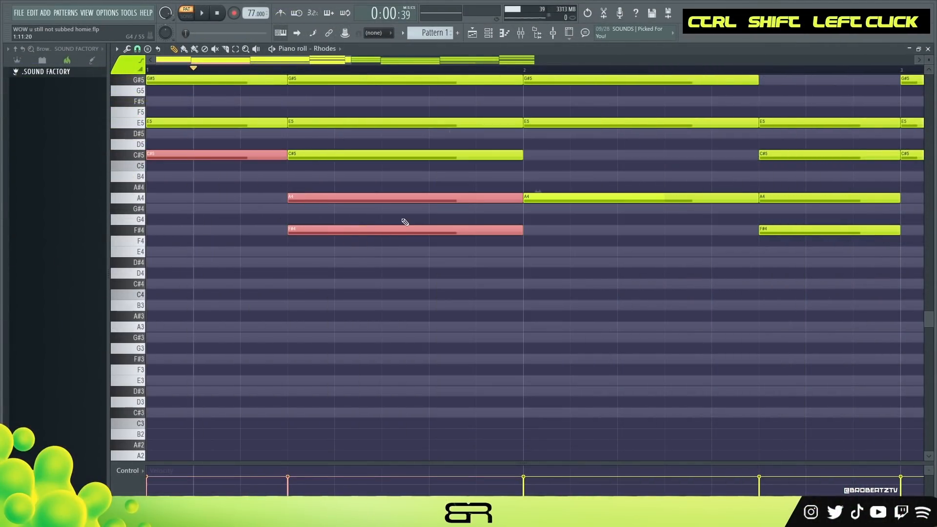
{"action": "key", "text": "ctrl+c"}
{"action": "scroll", "coordinate": [390, 222], "scroll_direction": "up", "scroll_amount": 2}
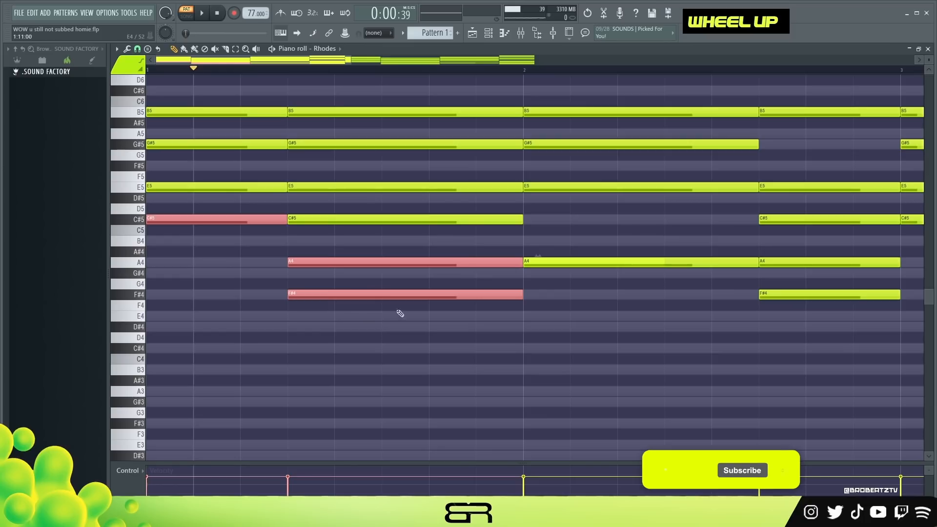
{"action": "left_click", "coordinate": [495, 36]}
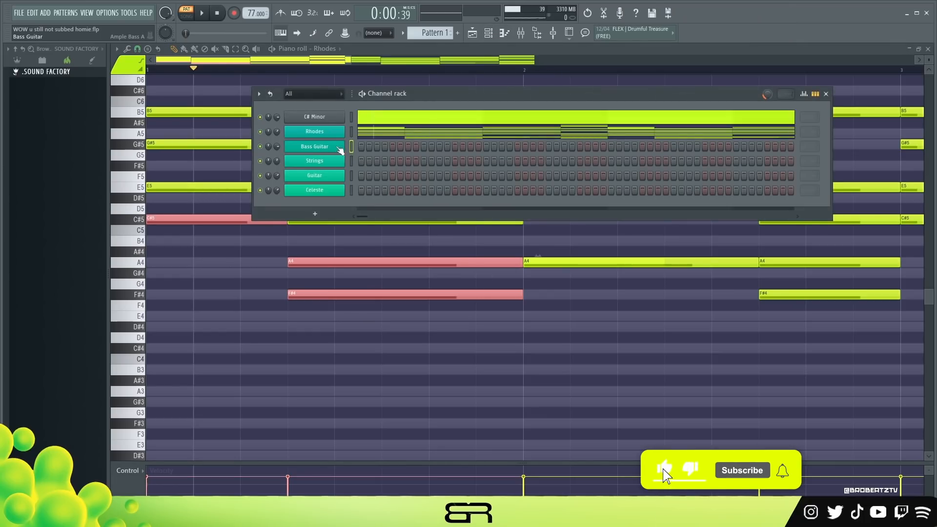
{"action": "right_click", "coordinate": [341, 150]}
{"action": "left_click", "coordinate": [356, 153]}
{"action": "key", "text": "ctrl+v"}
Move the A4 bass note to the start of bar 2 and delete the F#4 bass note.
{"action": "right_click", "coordinate": [317, 251]}
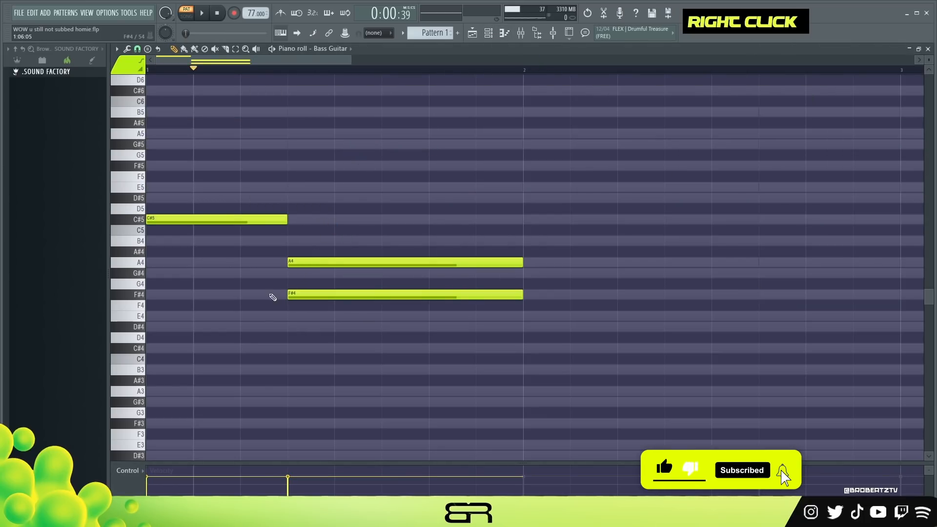
{"action": "left_click_drag", "start_coordinate": [308, 266], "coordinate": [534, 263]}
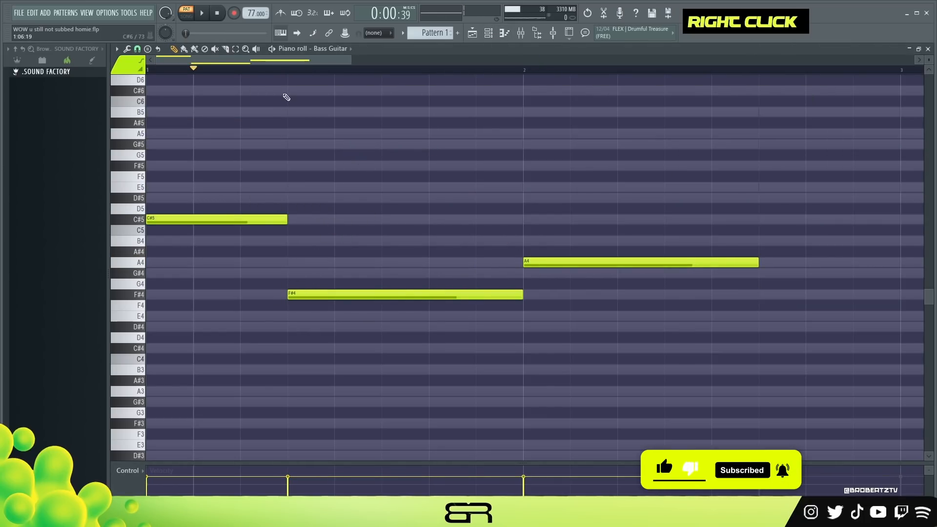
{"action": "scroll", "coordinate": [292, 79], "scroll_direction": "up", "scroll_amount": 2}
{"action": "scroll", "coordinate": [297, 83], "scroll_direction": "down", "scroll_amount": 3}
{"action": "scroll", "coordinate": [292, 64], "scroll_direction": "up", "scroll_amount": 2}
{"action": "scroll", "coordinate": [292, 64], "scroll_direction": "up", "scroll_amount": 2}
{"action": "right_click", "coordinate": [381, 262]}
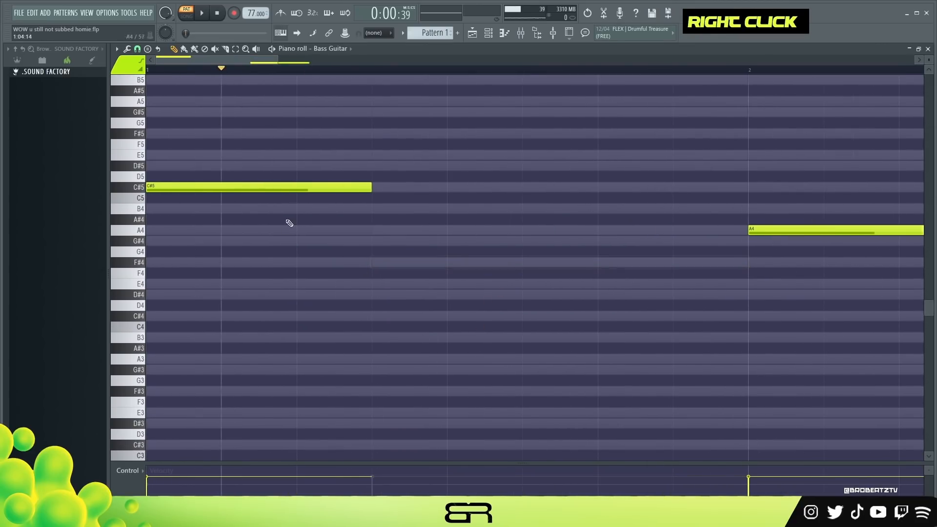
Transpose the remaining bass notes down one octave to C#4 and A3.
{"action": "key", "text": "ctrl+a"}
{"action": "key", "text": "ctrl+Down"}
{"action": "scroll", "coordinate": [398, 198], "scroll_direction": "down", "scroll_amount": 3}
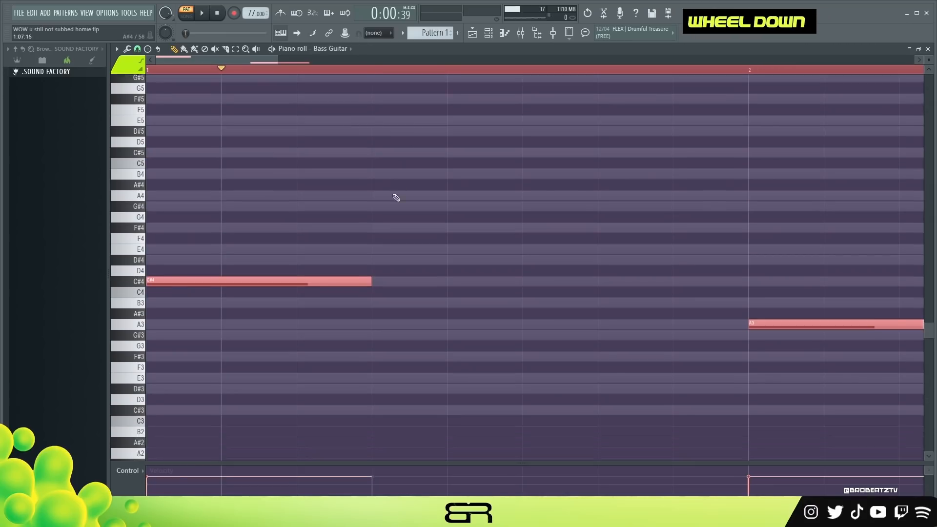
{"action": "key", "text": "space"}
{"action": "left_click", "coordinate": [508, 223], "text": "ctrl"}
{"action": "key", "text": "space"}
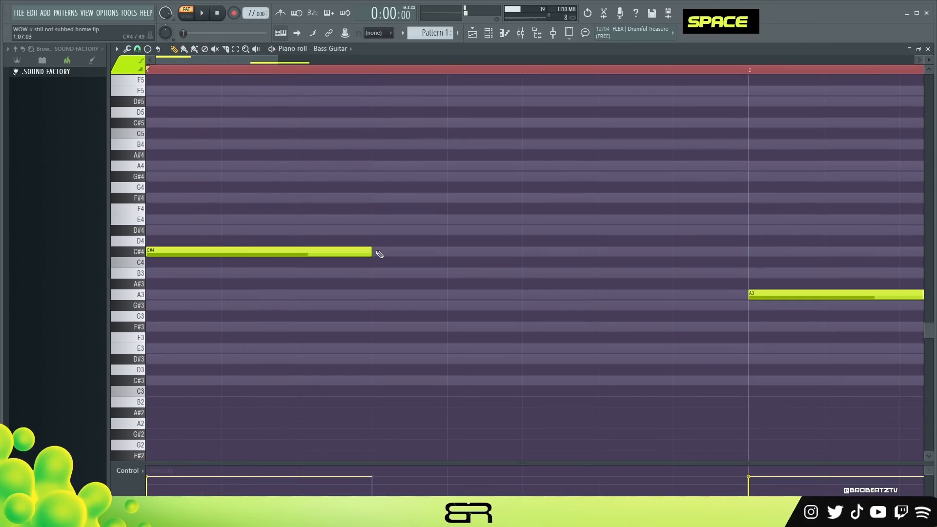
Shorten the first C#4 bass note to about half a beat and place a second C#4 right after it.
{"action": "left_click_drag", "start_coordinate": [372, 252], "coordinate": [215, 271]}
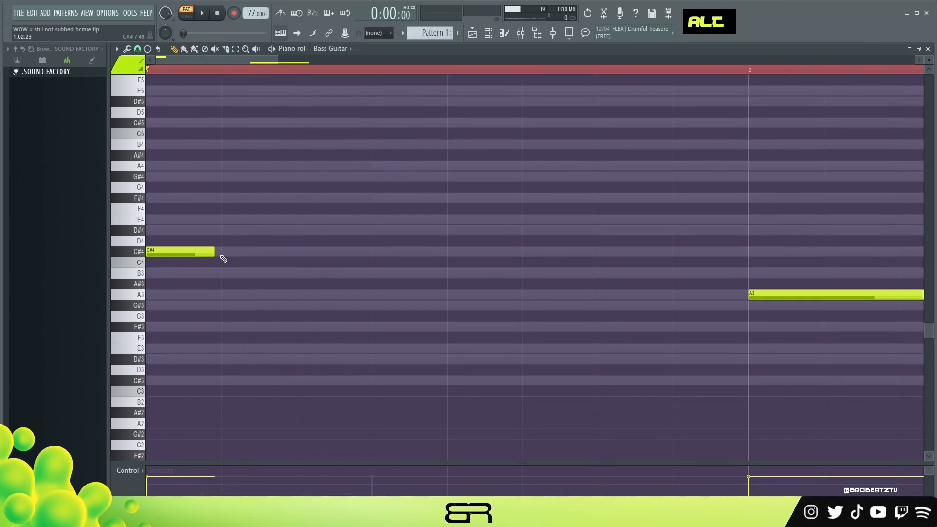
{"action": "left_click", "coordinate": [224, 258], "text": "alt"}
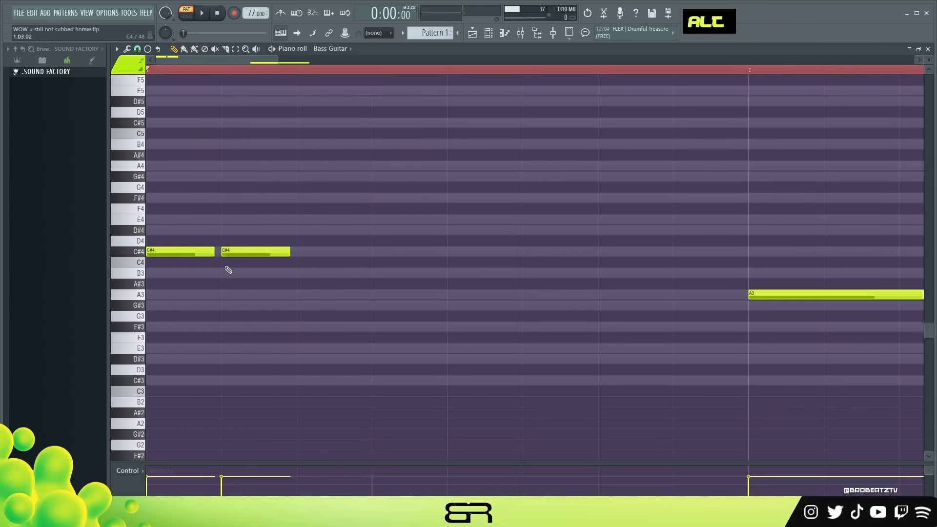
{"action": "left_click", "coordinate": [230, 255], "text": "alt"}
{"action": "key", "text": "space"}
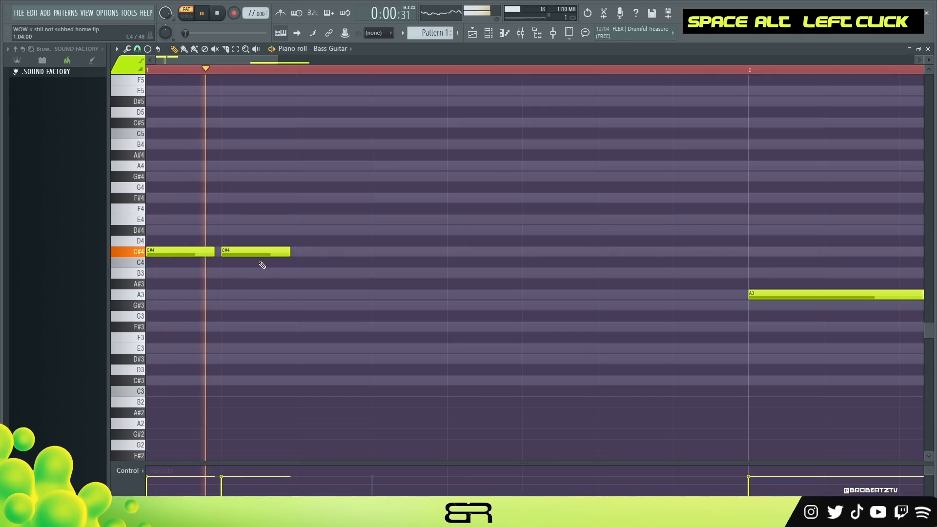
{"action": "key", "text": "space"}
Add descending B3, G#3 and F#3 bass notes after the two C#4 notes in bar 1.
{"action": "left_click", "coordinate": [300, 273]}
{"action": "key", "text": "space"}
{"action": "key", "text": "space"}
{"action": "left_click_drag", "start_coordinate": [398, 258], "coordinate": [296, 325]}
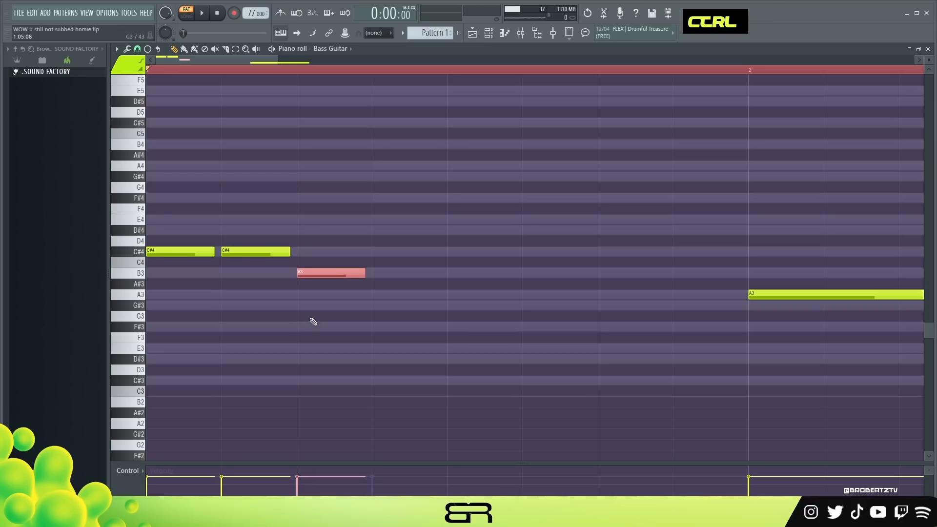
{"action": "left_click", "coordinate": [317, 276], "text": "shift"}
{"action": "left_click_drag", "start_coordinate": [322, 298], "coordinate": [360, 310]}
{"action": "right_click", "coordinate": [340, 348]}
{"action": "left_click", "coordinate": [398, 328]}
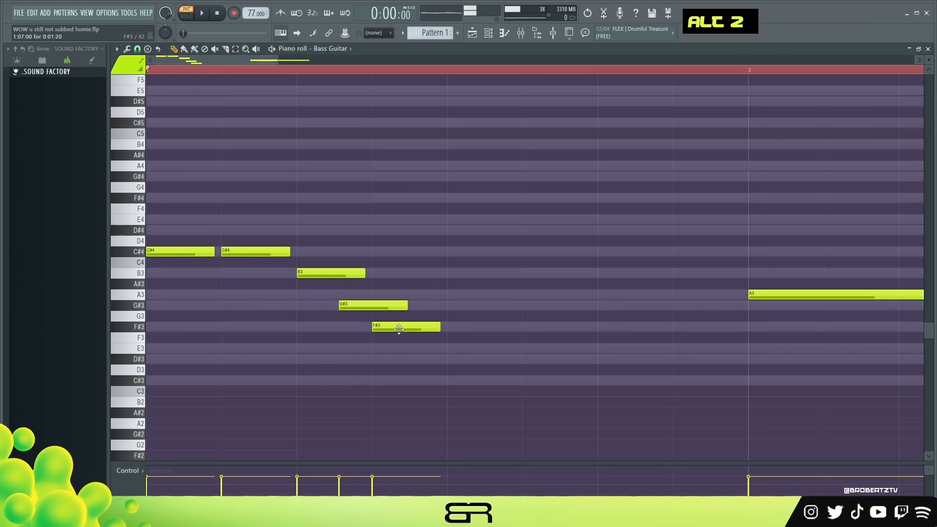
Lengthen the F#3 bass note to just under one beat and shorten the G#3 and B3 notes to 12 ticks.
{"action": "left_click_drag", "start_coordinate": [439, 328], "coordinate": [508, 328]}
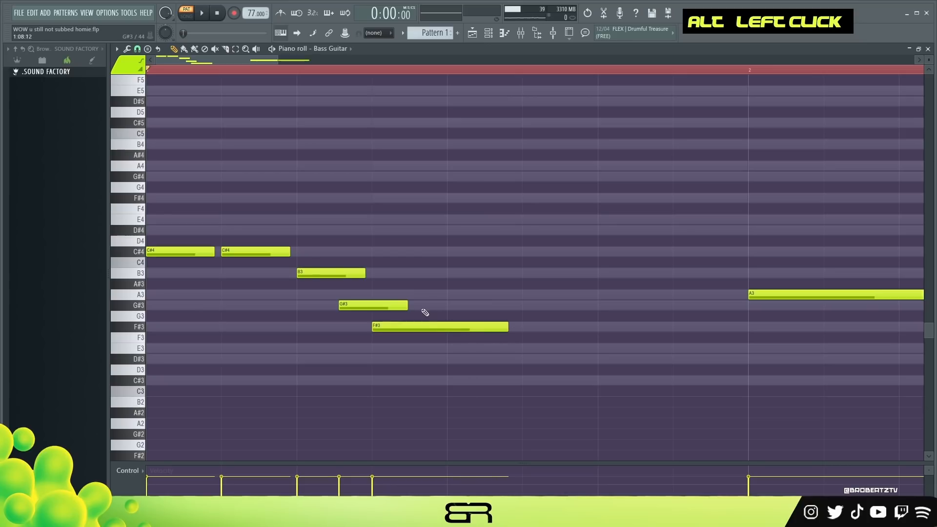
{"action": "left_click_drag", "start_coordinate": [408, 307], "coordinate": [357, 307]}
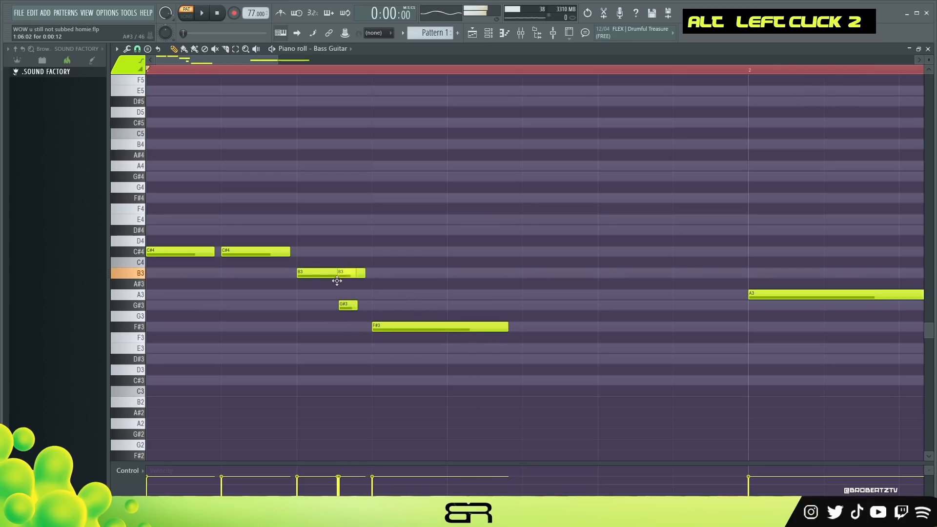
{"action": "right_click", "coordinate": [307, 273]}
{"action": "left_click", "coordinate": [311, 274], "text": "alt"}
{"action": "key", "text": "space"}
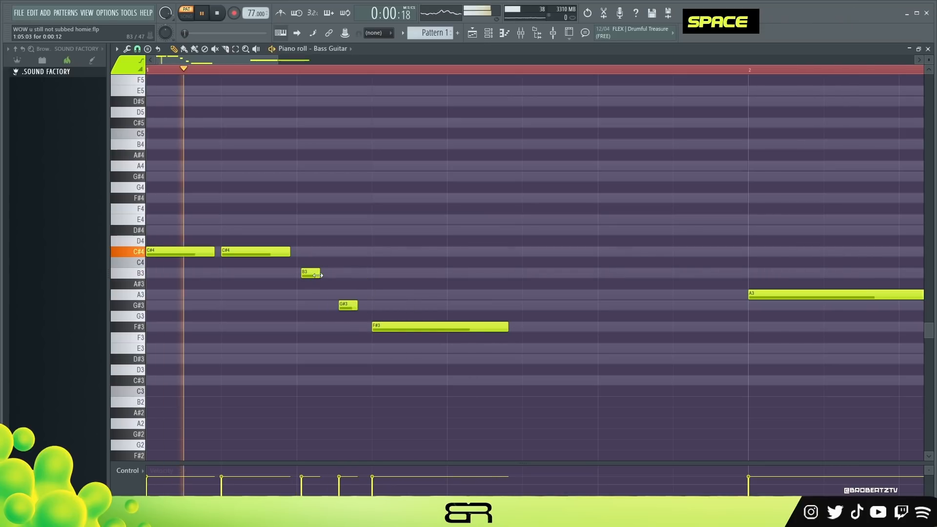
{"action": "key", "text": "space"}
Lengthen the B3 bass note to 22 ticks and play back the bar 1 bass line.
{"action": "left_click_drag", "start_coordinate": [321, 275], "coordinate": [335, 274]}
{"action": "key", "text": "space"}
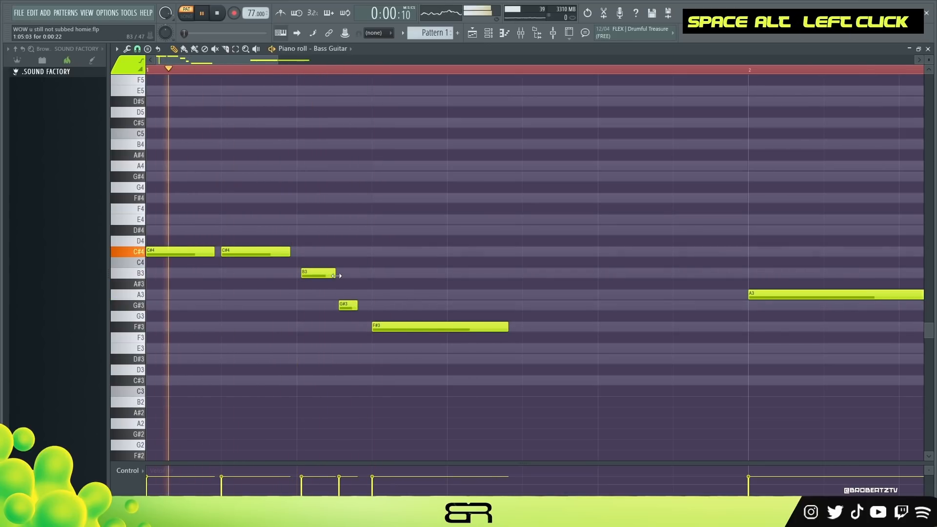
{"action": "key", "text": "space"}
{"action": "key", "text": "space"}
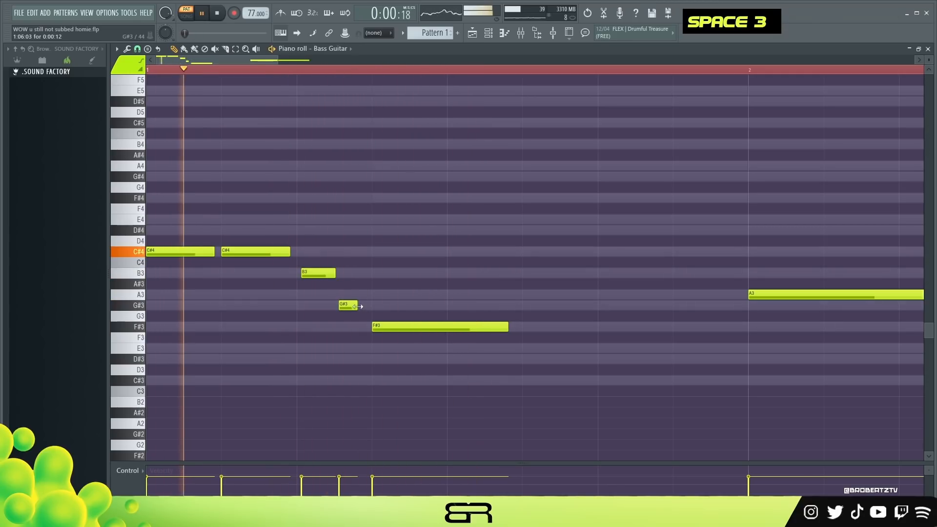
Trim the first G#3 bass note to 10 ticks, shorten the F#3 note's end slightly, and play back the phrase.
{"action": "left_click_drag", "start_coordinate": [358, 305], "coordinate": [355, 305]}
{"action": "key", "text": "space"}
{"action": "key", "text": "space"}
{"action": "mouse_move", "coordinate": [507, 326]}
{"action": "left_mouse_down"}
{"action": "mouse_move", "coordinate": [454, 331]}
{"action": "mouse_move", "coordinate": [506, 329]}
{"action": "left_mouse_up"}
{"action": "key", "text": "space"}
{"action": "key", "text": "space"}
{"action": "key", "text": "space"}
{"action": "key", "text": "space"}
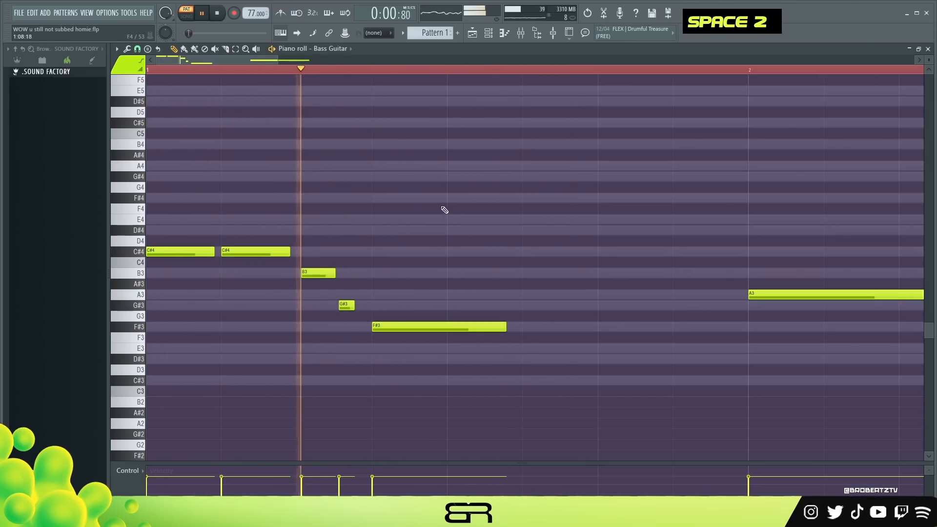
{"action": "key", "text": "space"}
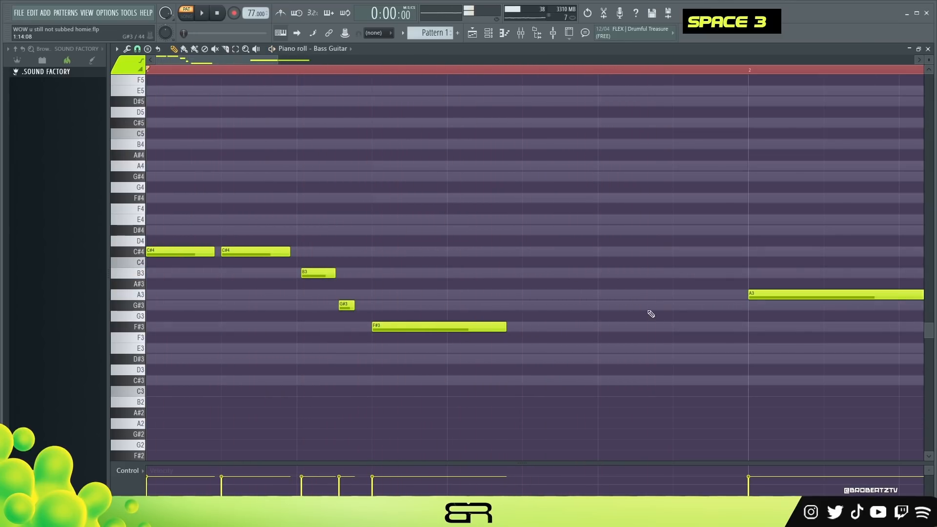
Add G#3 and short F#3 pickup notes at the end of bar 1, leading into A3, and play them back.
{"action": "left_click", "coordinate": [342, 308], "text": "ctrl"}
{"action": "left_click_drag", "start_coordinate": [370, 307], "coordinate": [667, 317]}
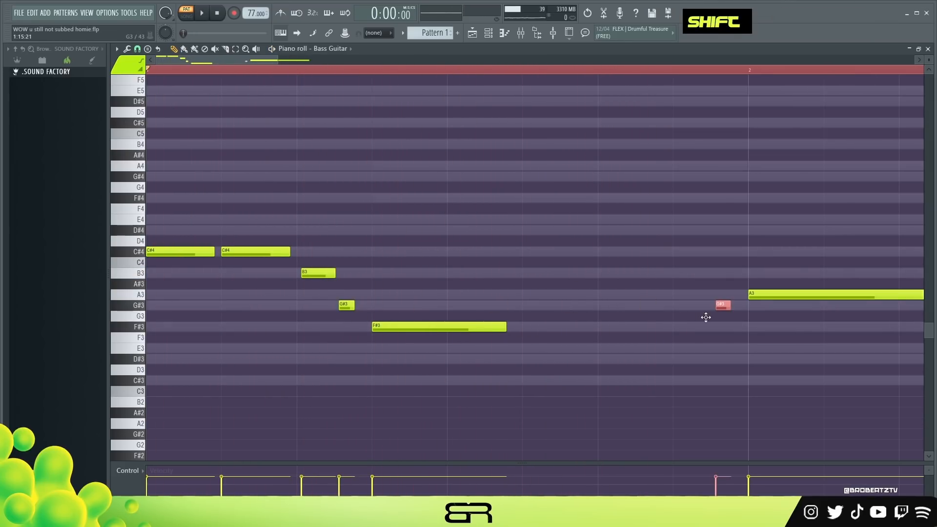
{"action": "left_click", "coordinate": [722, 307]}
{"action": "key", "text": "alt"}
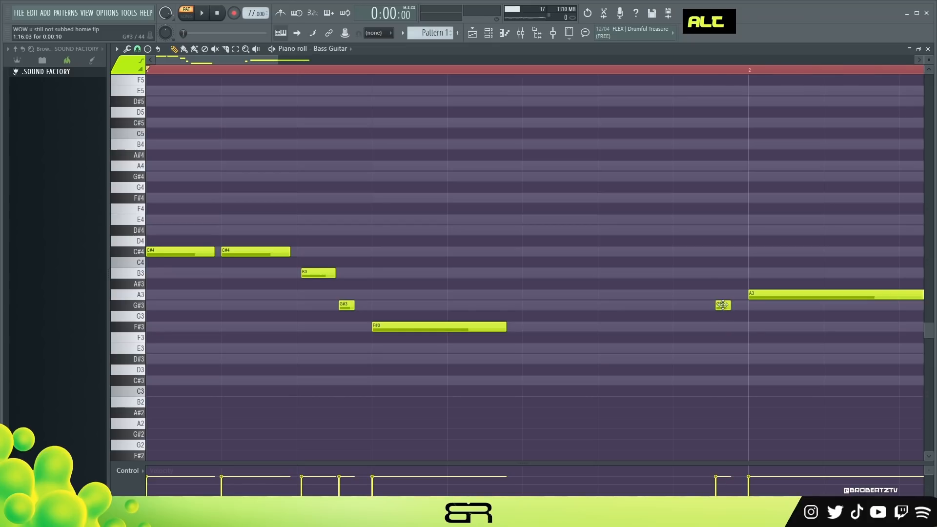
{"action": "left_click", "coordinate": [722, 305], "text": "ctrl"}
{"action": "key", "text": "shift+Down"}
{"action": "right_click", "coordinate": [677, 308]}
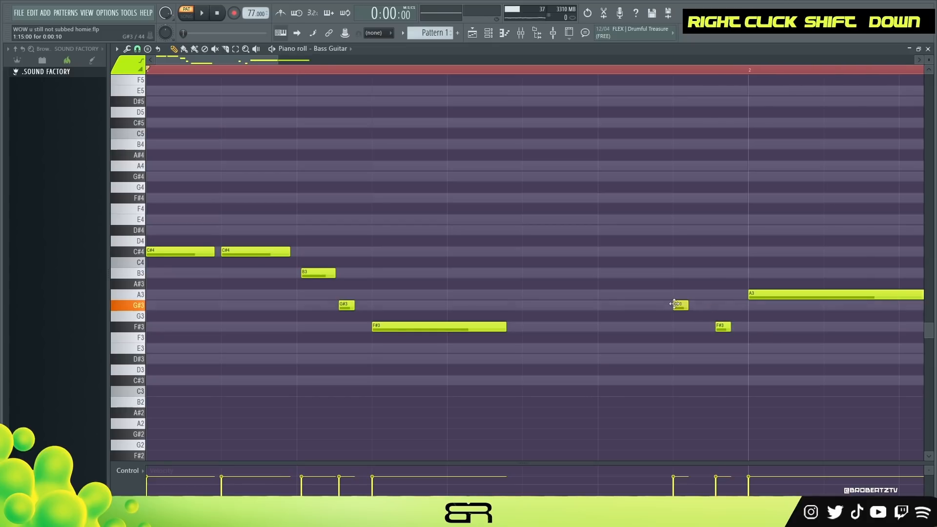
{"action": "left_click_drag", "start_coordinate": [686, 305], "coordinate": [716, 305]}
{"action": "key", "text": "space"}
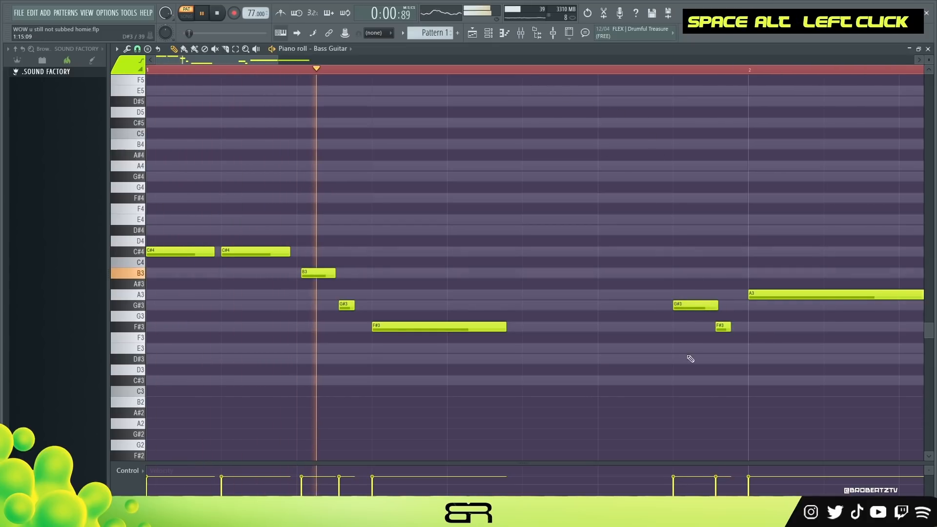
{"action": "scroll", "coordinate": [403, 72], "scroll_direction": "down", "scroll_amount": 2}
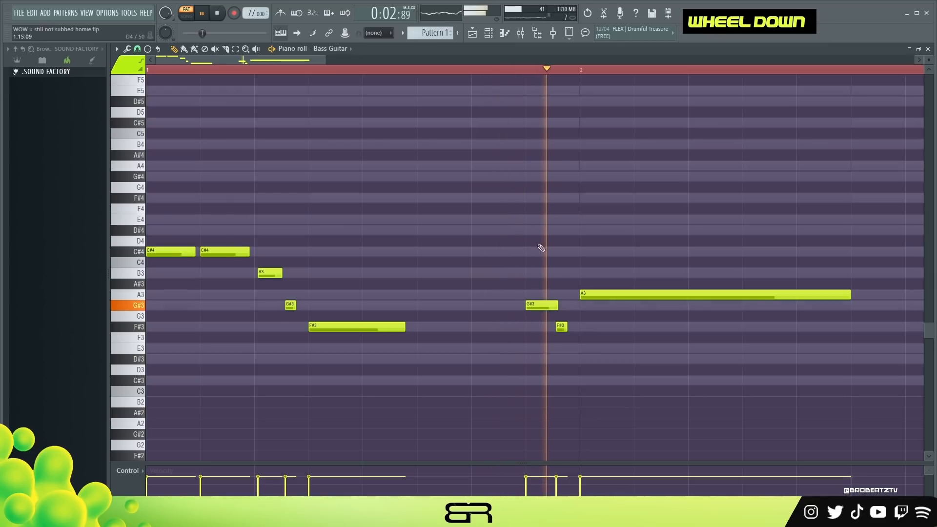
{"action": "scroll", "coordinate": [417, 73], "scroll_direction": "down", "scroll_amount": 3}
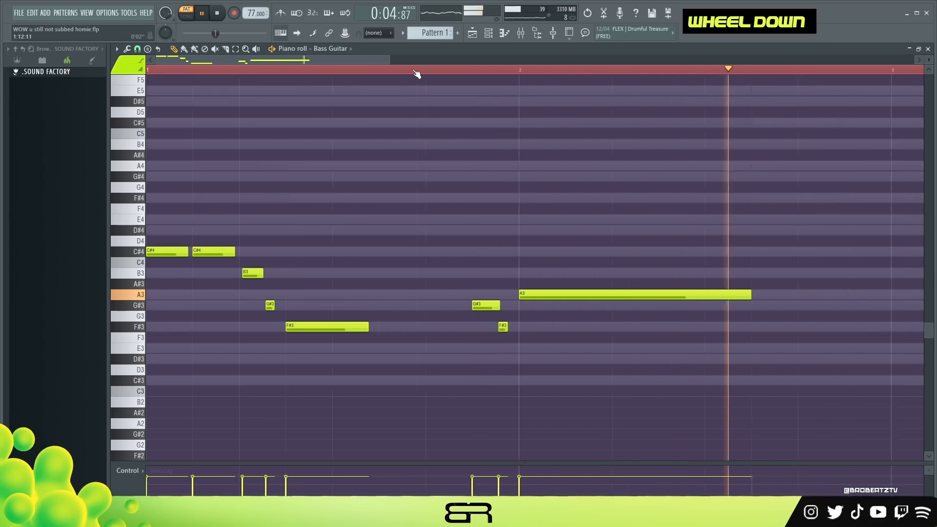
{"action": "key", "text": "space"}
Add a short G#3 on beat 4 of bar 2, followed by a longer B3 leading into bar 3, and play back.
{"action": "left_click", "coordinate": [403, 305], "text": "ctrl"}
{"action": "left_click_drag", "start_coordinate": [403, 305], "coordinate": [654, 306]}
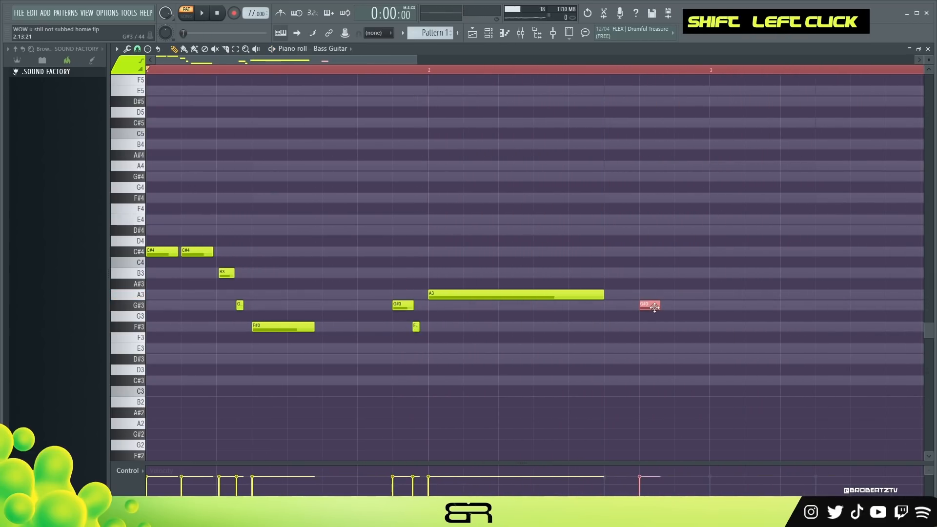
{"action": "left_click", "coordinate": [650, 307], "text": "ctrl"}
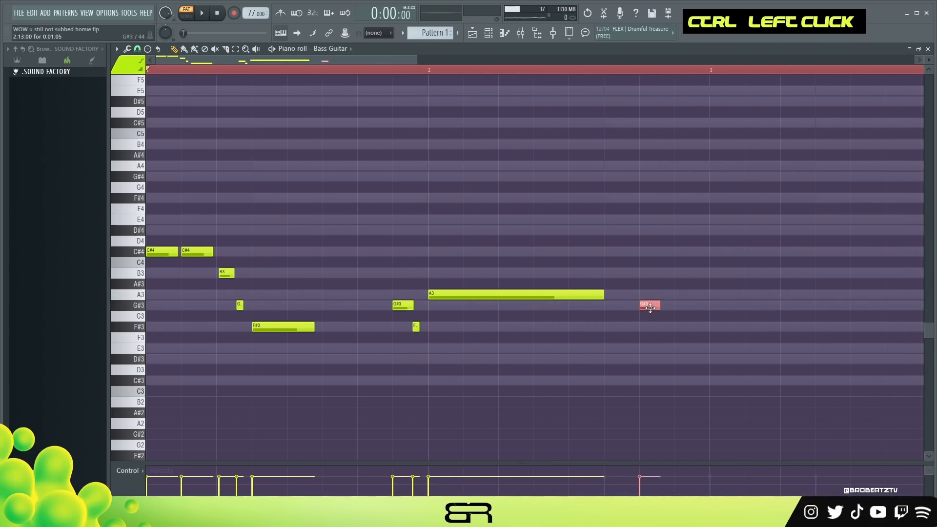
{"action": "left_click_drag", "start_coordinate": [647, 304], "coordinate": [666, 239]}
{"action": "right_click", "coordinate": [642, 230]}
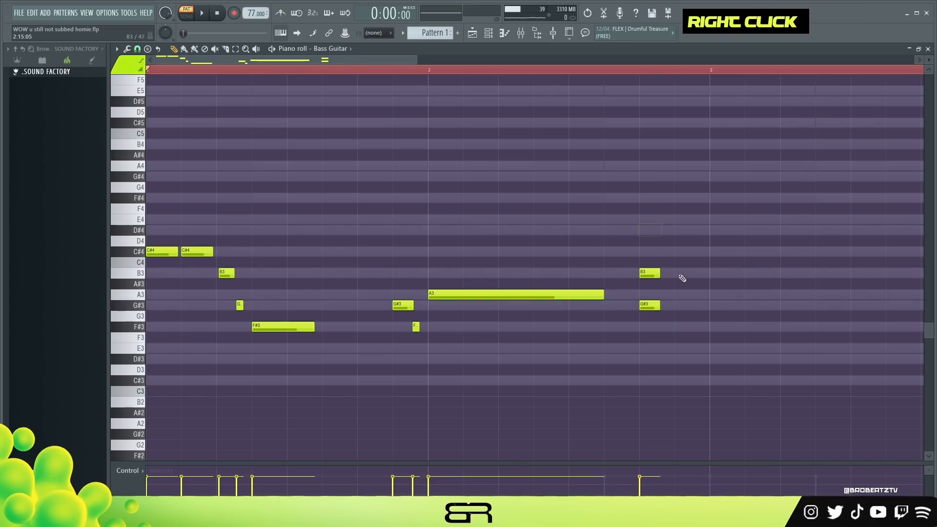
{"action": "mouse_move", "coordinate": [675, 273]}
{"action": "left_mouse_down"}
{"action": "mouse_move", "coordinate": [658, 273]}
{"action": "mouse_move", "coordinate": [702, 274]}
{"action": "mouse_move", "coordinate": [679, 274]}
{"action": "left_mouse_up"}
{"action": "key", "text": "space"}
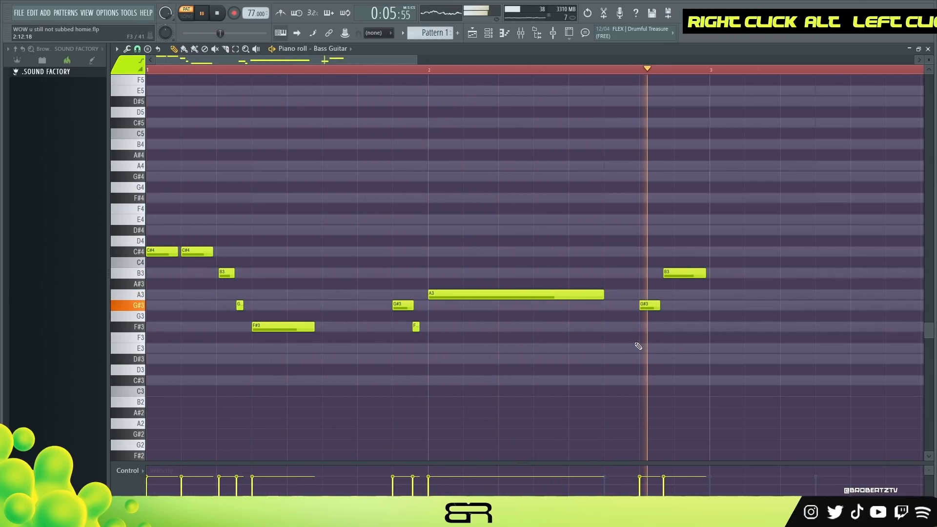
{"action": "key", "text": "space"}
{"action": "left_click_drag", "start_coordinate": [665, 277], "coordinate": [663, 278]}
Duplicate the whole two-bar bass line so the copy starts at bar 3.
{"action": "key", "text": "ctrl+a"}
{"action": "left_click_drag", "start_coordinate": [163, 252], "coordinate": [727, 252]}
{"action": "right_click", "coordinate": [651, 207]}
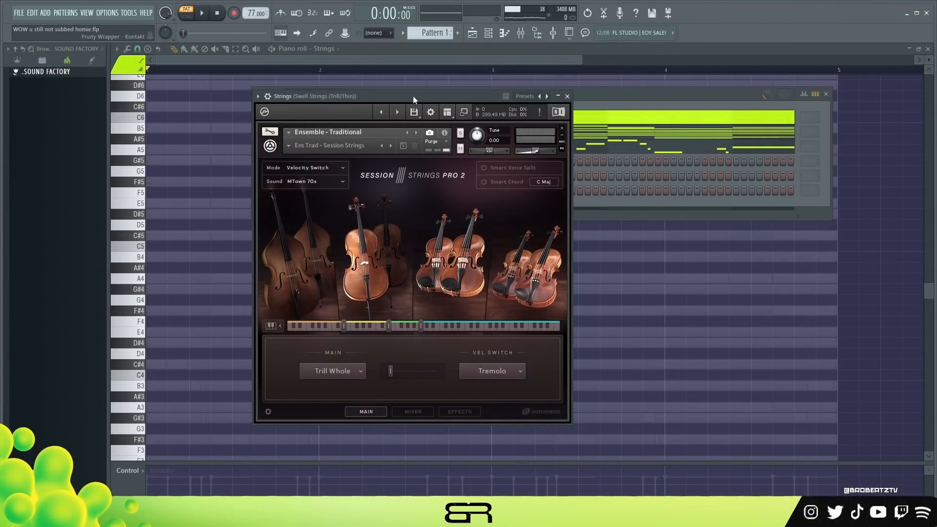
Place a C#5 at bar 1 and an E5 at bar 3 in the strings part, each nearly two bars long, discarding the trial G#.
{"action": "right_click", "coordinate": [188, 221]}
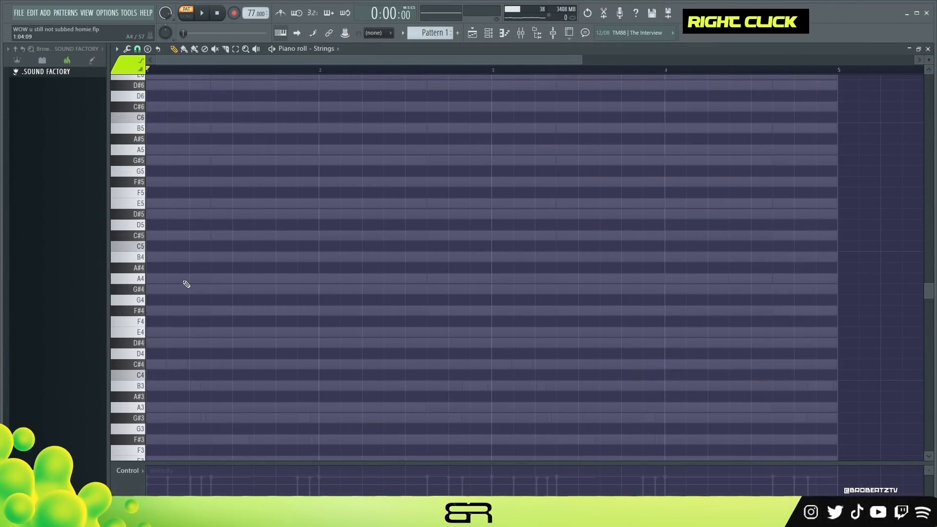
{"action": "left_click", "coordinate": [163, 239]}
{"action": "mouse_move", "coordinate": [230, 234]}
{"action": "left_mouse_down"}
{"action": "mouse_move", "coordinate": [272, 233]}
{"action": "mouse_move", "coordinate": [175, 203]}
{"action": "mouse_move", "coordinate": [174, 160]}
{"action": "left_mouse_up"}
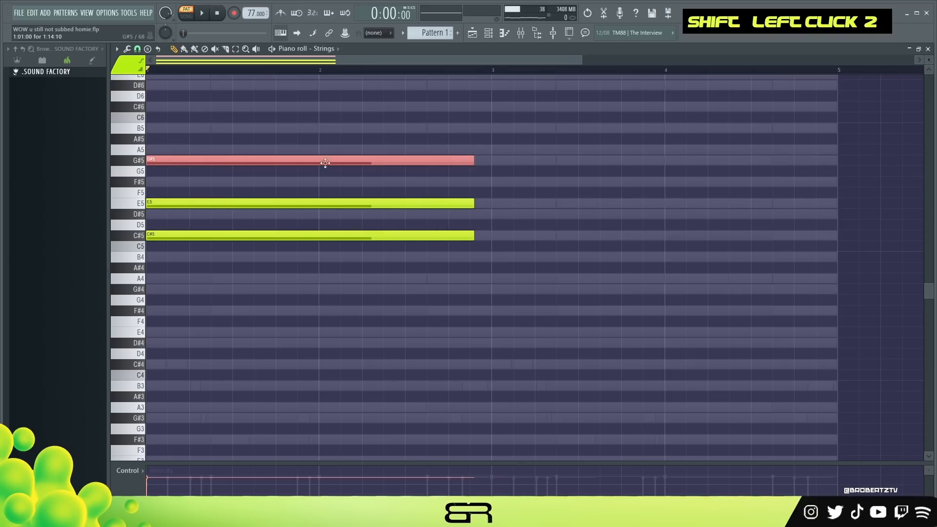
{"action": "key", "text": "ctrl+Down"}
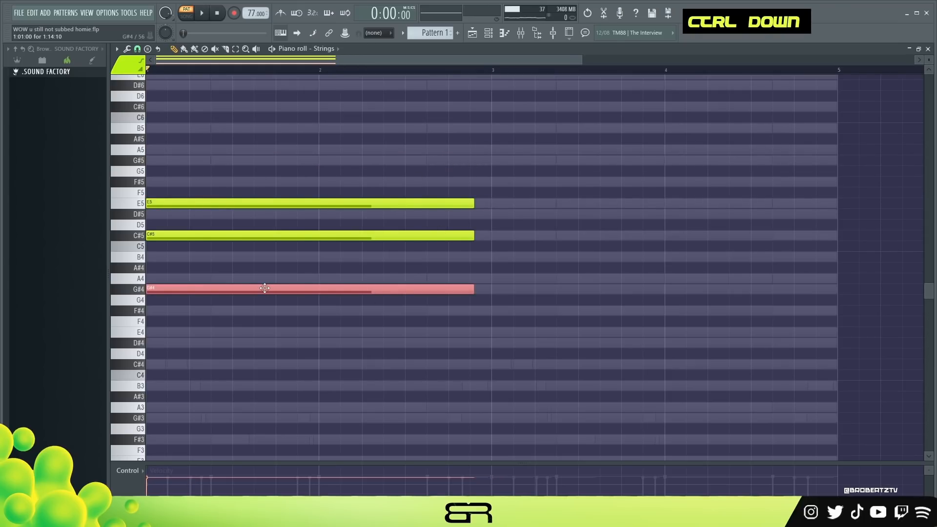
{"action": "right_click", "coordinate": [290, 288]}
{"action": "left_click_drag", "start_coordinate": [188, 203], "coordinate": [534, 203]}
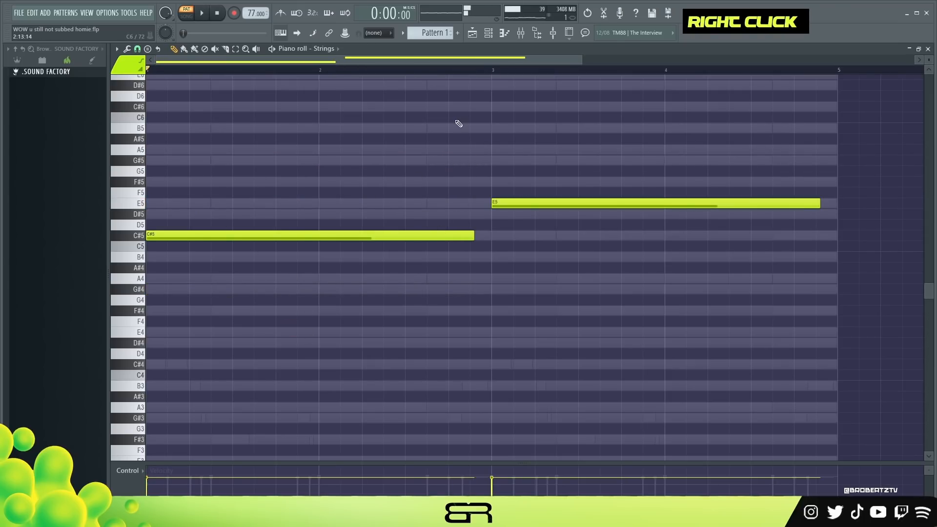
Slightly lower the velocity of both strings notes and play them back, auditioning the second one from bar 3.
{"action": "key", "text": "space"}
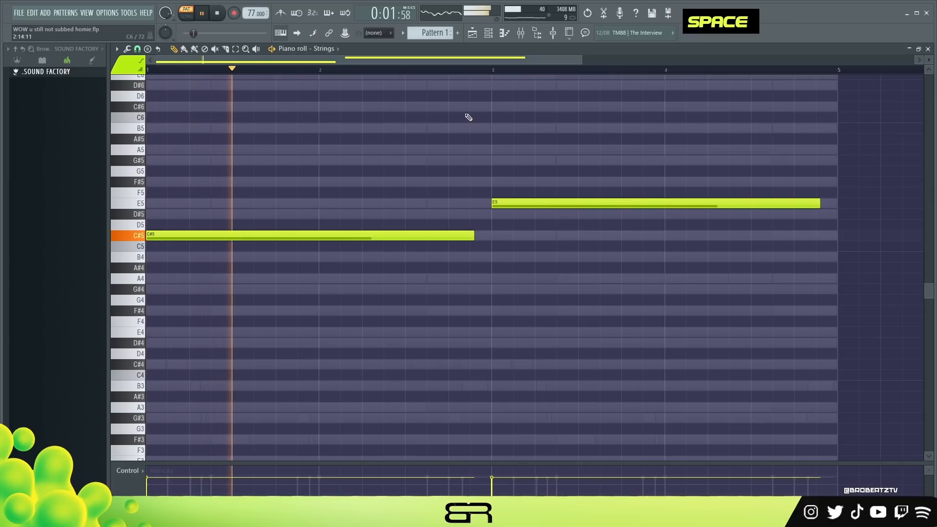
{"action": "key", "text": "ctrl+a"}
{"action": "scroll", "coordinate": [491, 113], "scroll_direction": "down", "scroll_amount": 2, "text": "alt"}
{"action": "right_click", "coordinate": [512, 86]}
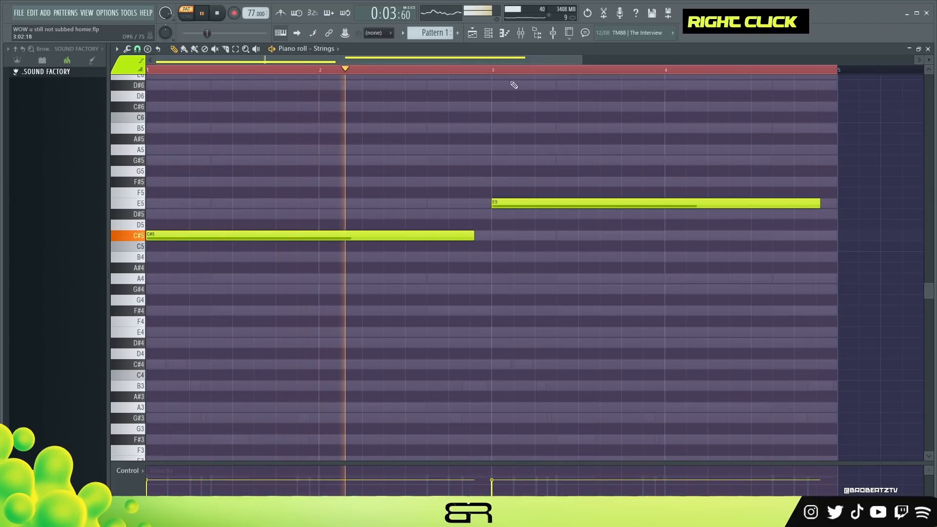
{"action": "key", "text": "space"}
{"action": "left_click", "coordinate": [492, 70]}
{"action": "key", "text": "space"}
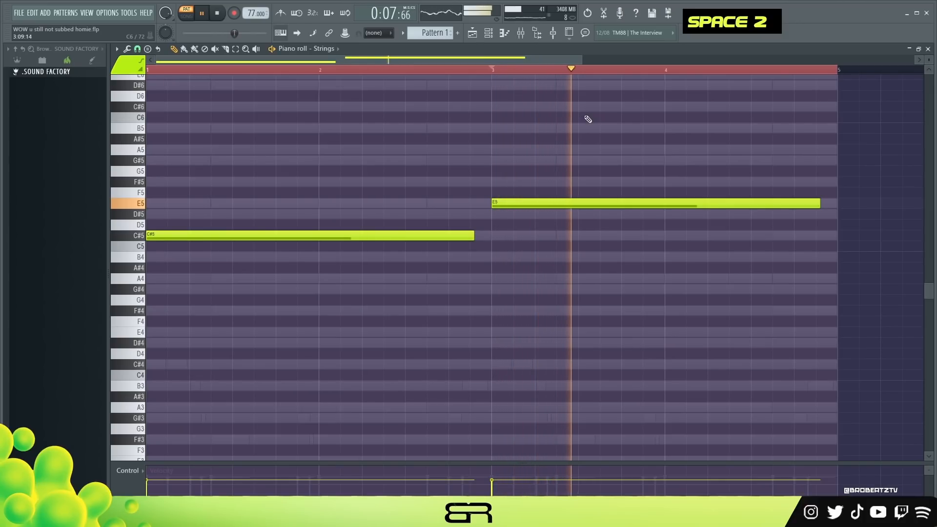
{"action": "key", "text": "space"}
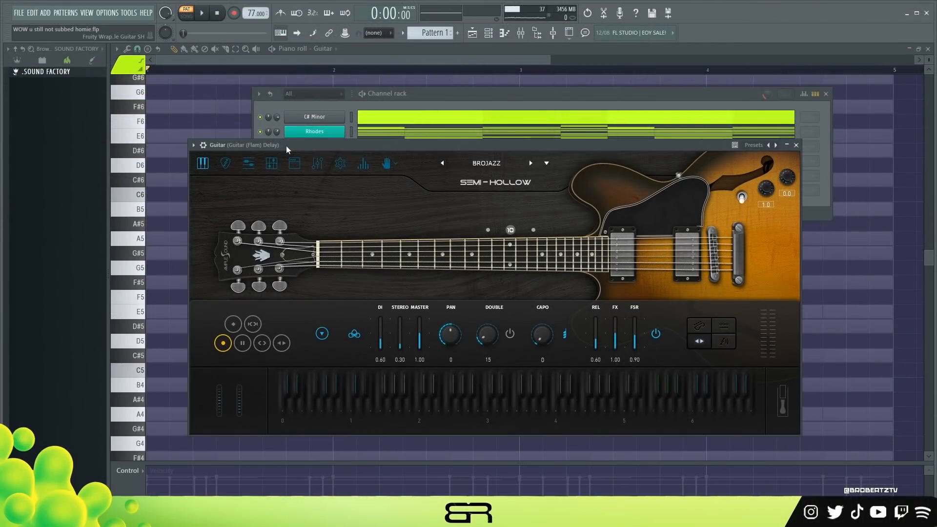
Try C#5, E5 and G#5 at the start of the guitar part, keeping only the G#5.
{"action": "right_click", "coordinate": [207, 118]}
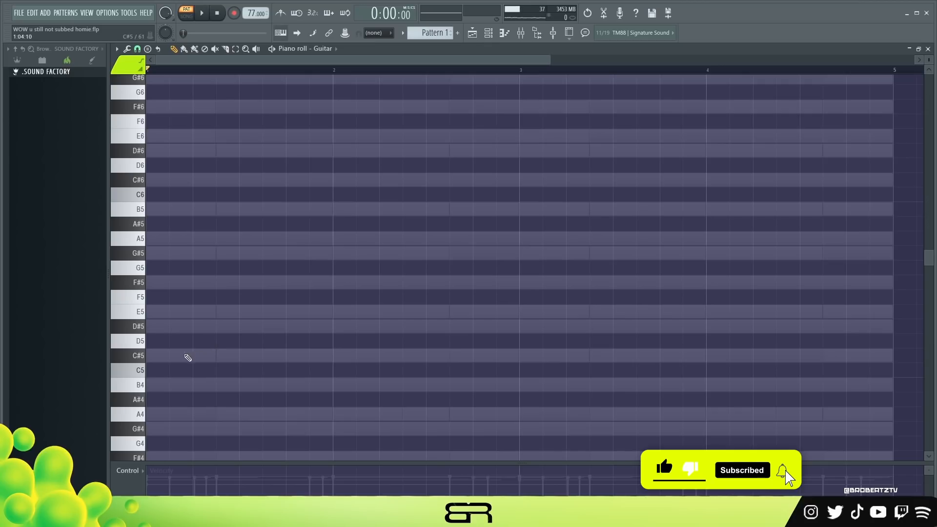
{"action": "left_click", "coordinate": [162, 355]}
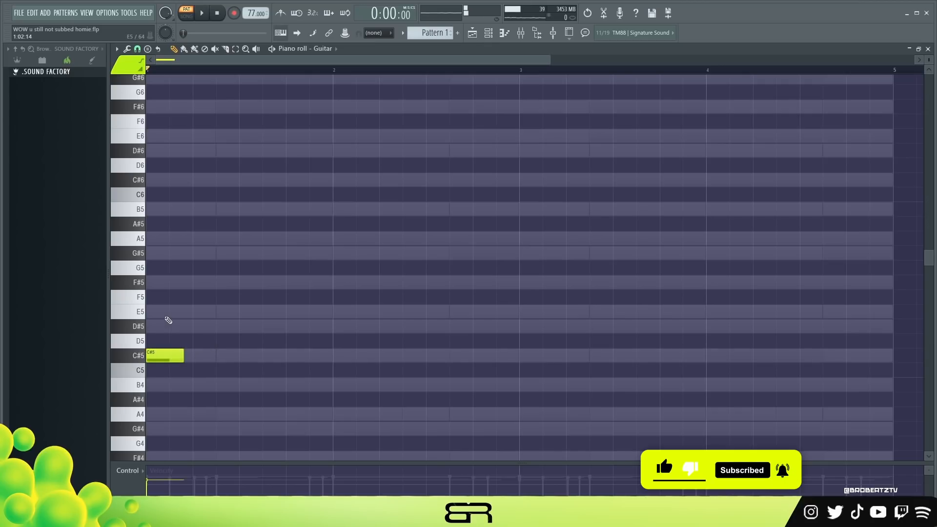
{"action": "left_click", "coordinate": [166, 311]}
{"action": "left_click", "coordinate": [162, 252]}
{"action": "right_click", "coordinate": [165, 312]}
{"action": "right_click", "coordinate": [164, 355]}
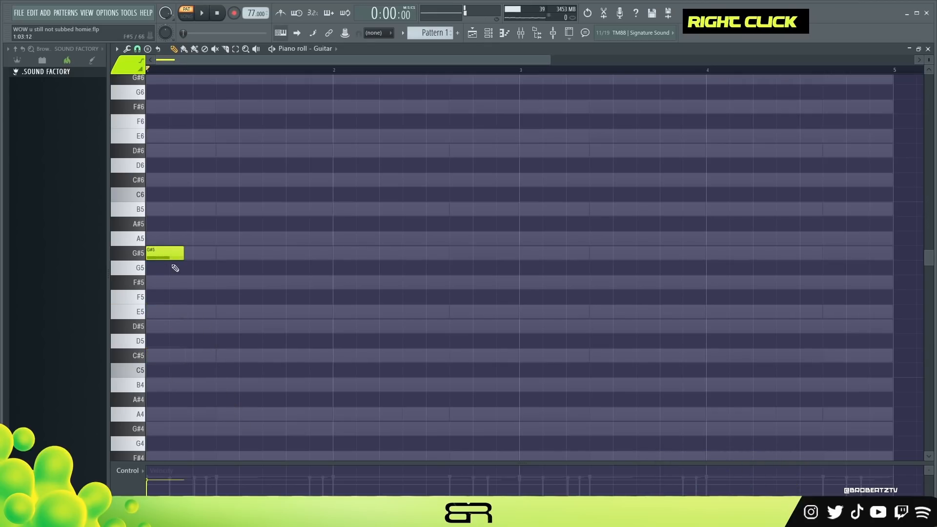
Move the guitar's G#5 to beat 2 of bar 1 and stack E5 and B5 around it, discarding the trial C#5.
{"action": "left_click", "coordinate": [166, 252], "text": "ctrl"}
{"action": "left_click_drag", "start_coordinate": [166, 253], "coordinate": [205, 314]}
{"action": "right_click", "coordinate": [230, 304]}
{"action": "left_click", "coordinate": [208, 254], "text": "ctrl"}
{"action": "left_click", "coordinate": [210, 253], "text": "ctrl"}
{"action": "left_click_drag", "start_coordinate": [210, 253], "coordinate": [211, 362]}
{"action": "right_click", "coordinate": [269, 286]}
{"action": "right_click", "coordinate": [211, 326]}
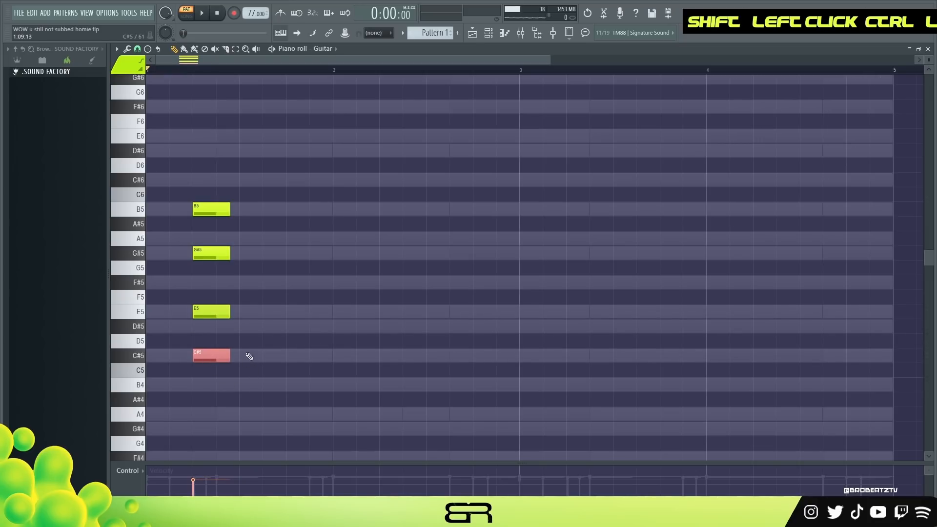
{"action": "right_click", "coordinate": [225, 355]}
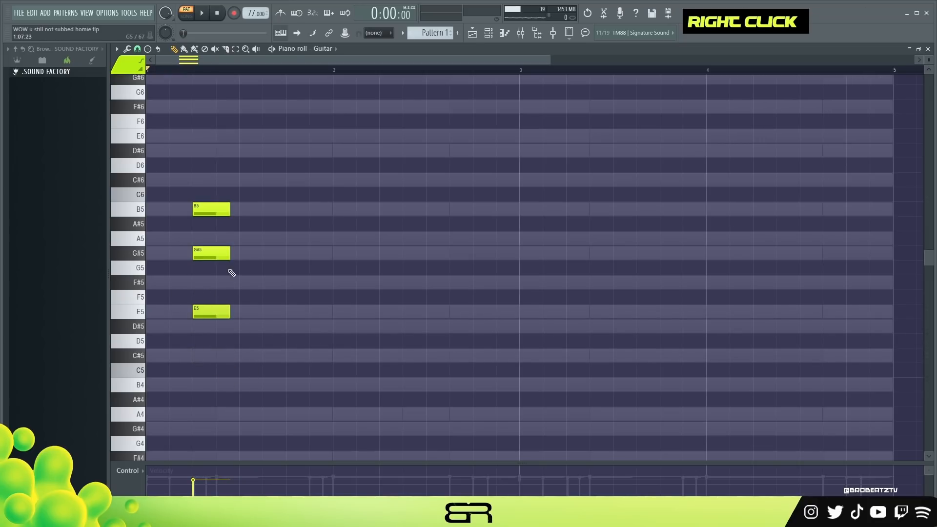
Spread the guitar notes with B5 on beat 2 of bar 2, E5 on beat 3 of bar 1 and a D#5 half a beat before it.
{"action": "left_click_drag", "start_coordinate": [218, 189], "coordinate": [387, 214]}
{"action": "right_click", "coordinate": [269, 203]}
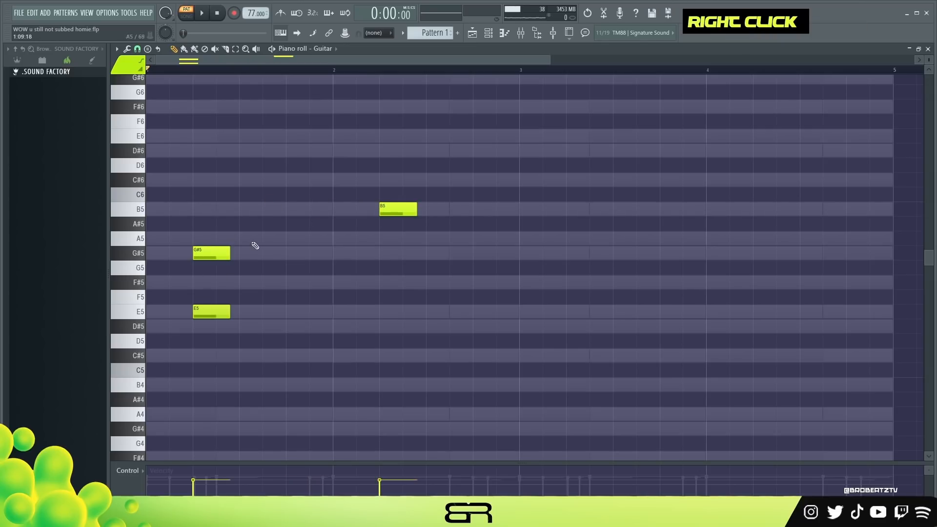
{"action": "left_click_drag", "start_coordinate": [205, 310], "coordinate": [224, 324]}
{"action": "left_click", "coordinate": [219, 282]}
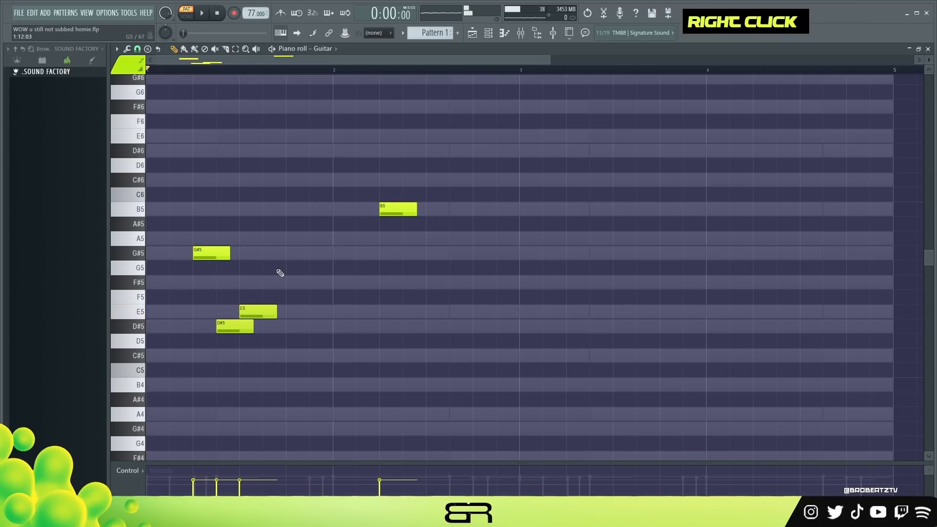
{"action": "key", "text": "space"}
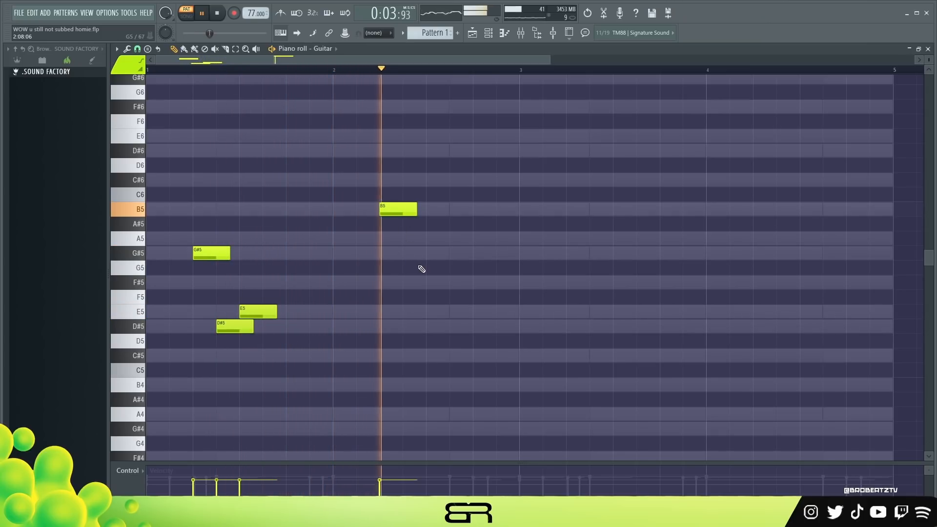
{"action": "key", "text": "space"}
Replace the guitar's B5 on beat 2 of bar 2 with one on beat 3.
{"action": "left_click", "coordinate": [435, 208]}
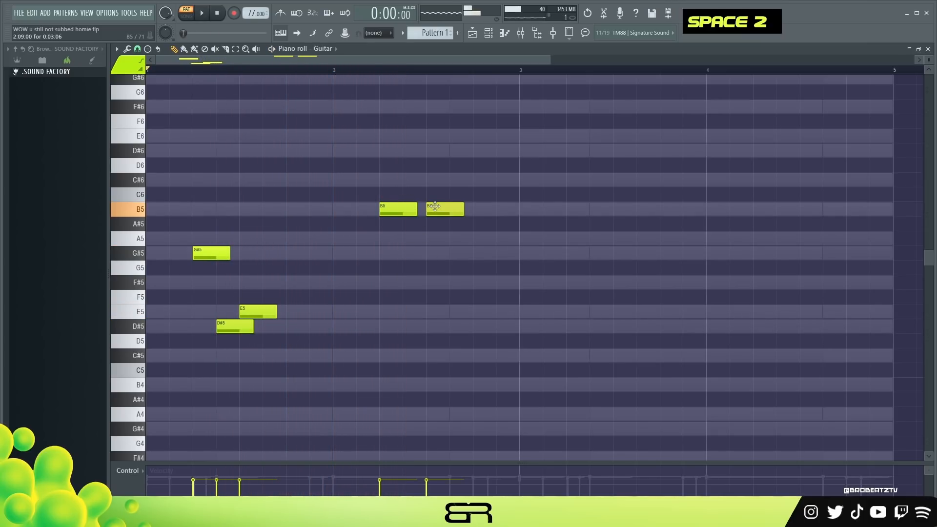
{"action": "right_click", "coordinate": [407, 212]}
{"action": "left_click_drag", "start_coordinate": [451, 188], "coordinate": [406, 239]}
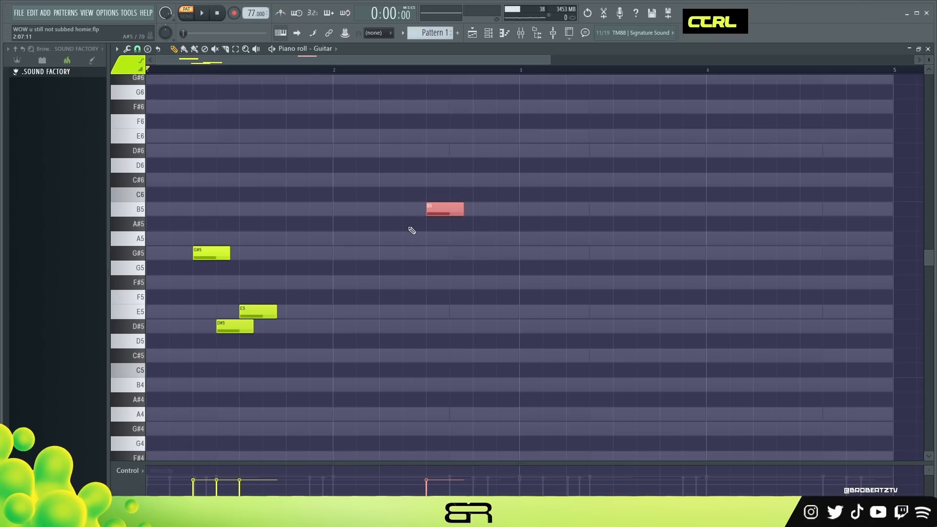
Copy the B5 an octave down to B4, halfway between beats 2 and 3 of bar 3, and lengthen it to about one beat.
{"action": "mouse_move", "coordinate": [438, 211]}
{"action": "left_mouse_down"}
{"action": "mouse_move", "coordinate": [461, 210]}
{"action": "mouse_move", "coordinate": [443, 219]}
{"action": "left_mouse_up"}
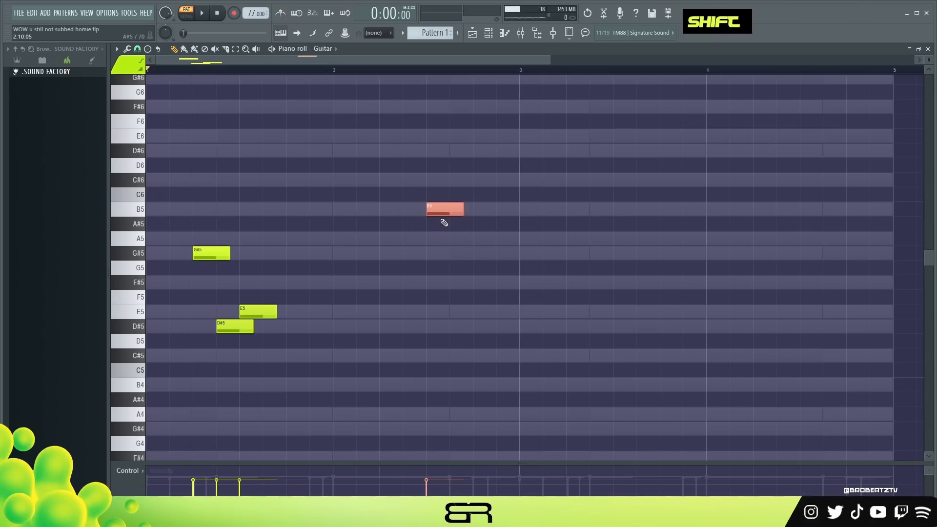
{"action": "key", "text": "ctrl+Down"}
{"action": "left_click_drag", "start_coordinate": [436, 389], "coordinate": [590, 385]}
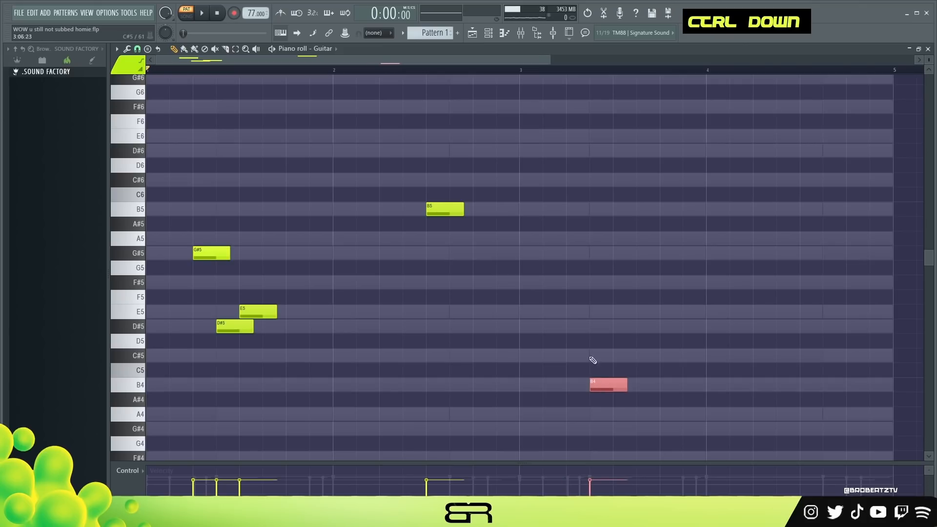
{"action": "right_click", "coordinate": [594, 369]}
{"action": "left_click_drag", "start_coordinate": [627, 384], "coordinate": [638, 384]}
{"action": "right_click", "coordinate": [604, 355]}
{"action": "left_click_drag", "start_coordinate": [448, 218], "coordinate": [591, 398]}
{"action": "right_click", "coordinate": [551, 343], "text": "ctrl"}
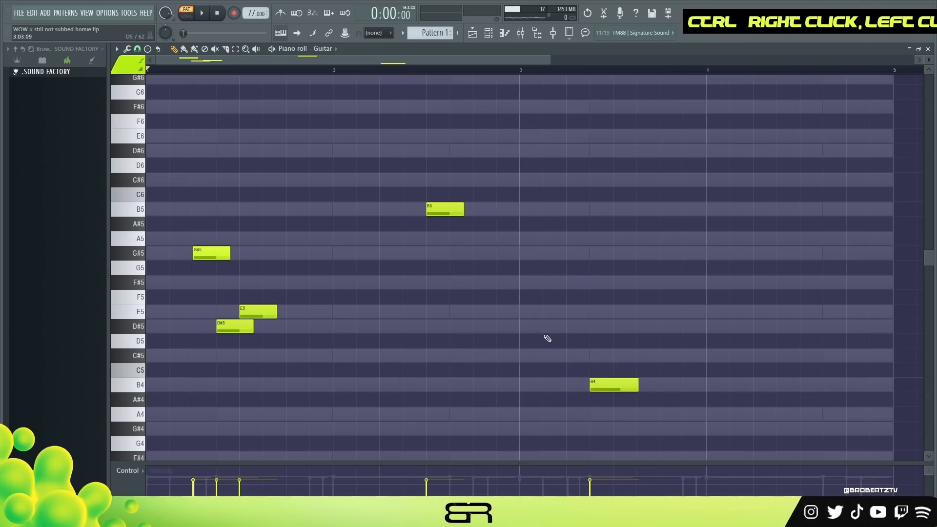
Add a descending run after the B5 in bar 2: half-beat A5 and G#5 notes, followed by a one-beat F#5.
{"action": "left_click", "coordinate": [466, 239]}
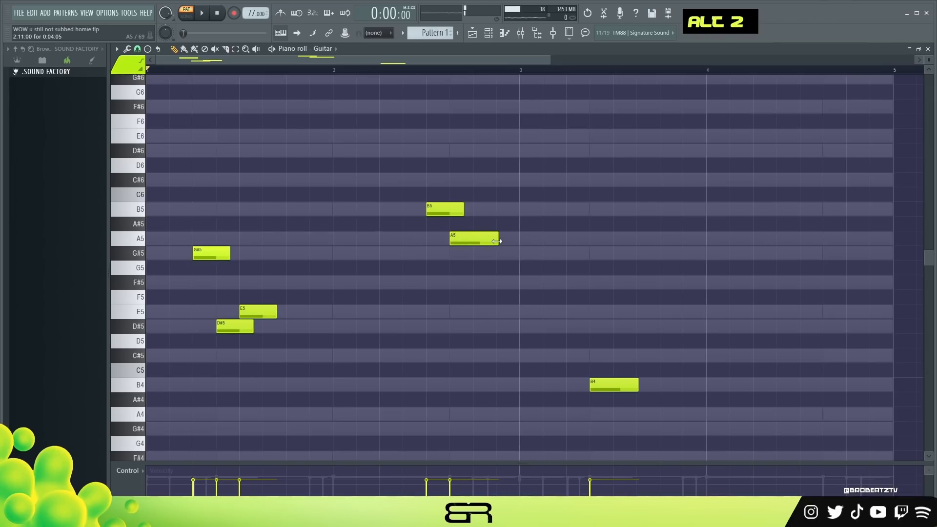
{"action": "left_click_drag", "start_coordinate": [496, 241], "coordinate": [473, 241]}
{"action": "left_click", "coordinate": [473, 252]}
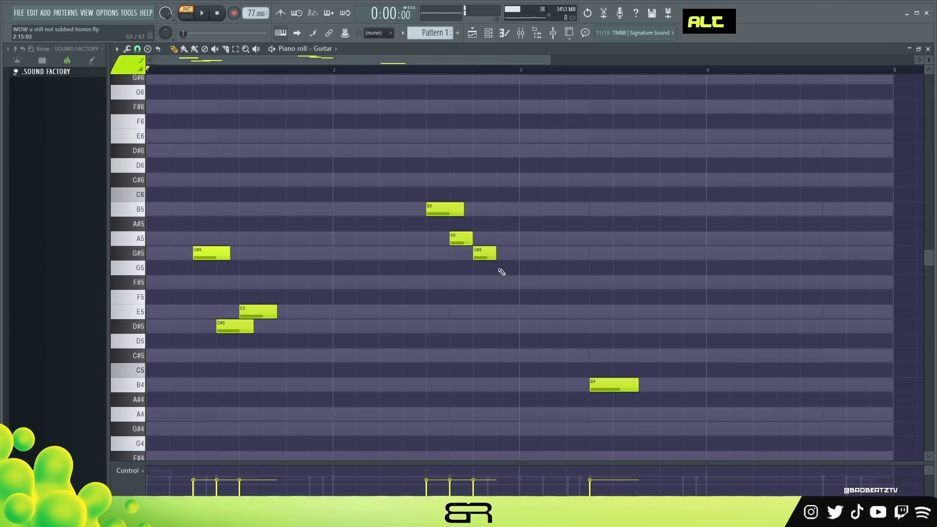
{"action": "left_click", "coordinate": [518, 285], "text": "alt"}
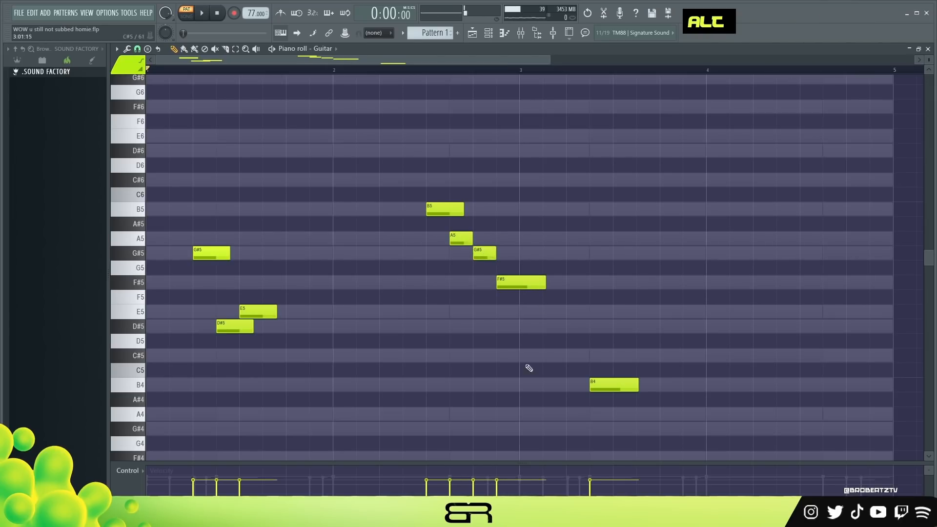
Add copies of the F#5 at the end of bar 2 on D#5 and B4 beneath it.
{"action": "left_click", "coordinate": [516, 287], "text": "ctrl"}
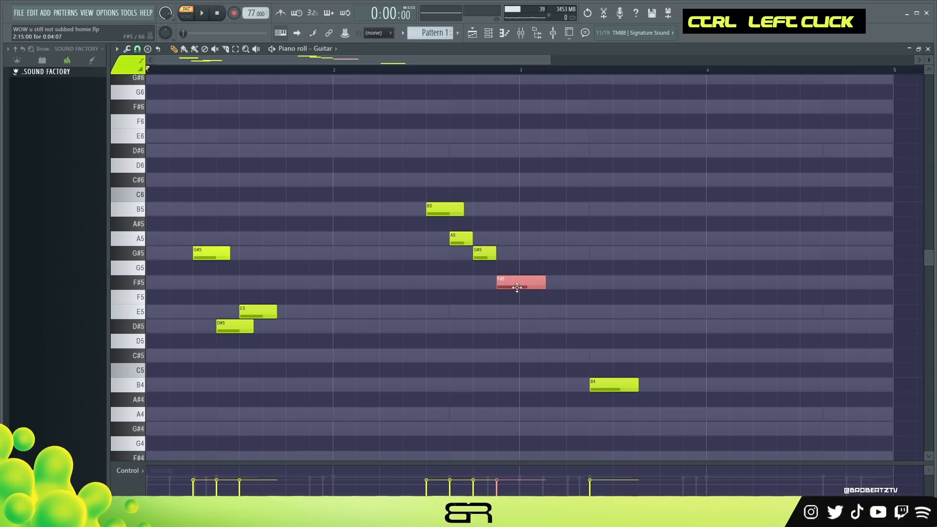
{"action": "left_click_drag", "start_coordinate": [505, 283], "coordinate": [513, 395]}
{"action": "left_click_drag", "start_coordinate": [496, 260], "coordinate": [661, 412]}
{"action": "right_click", "coordinate": [601, 328]}
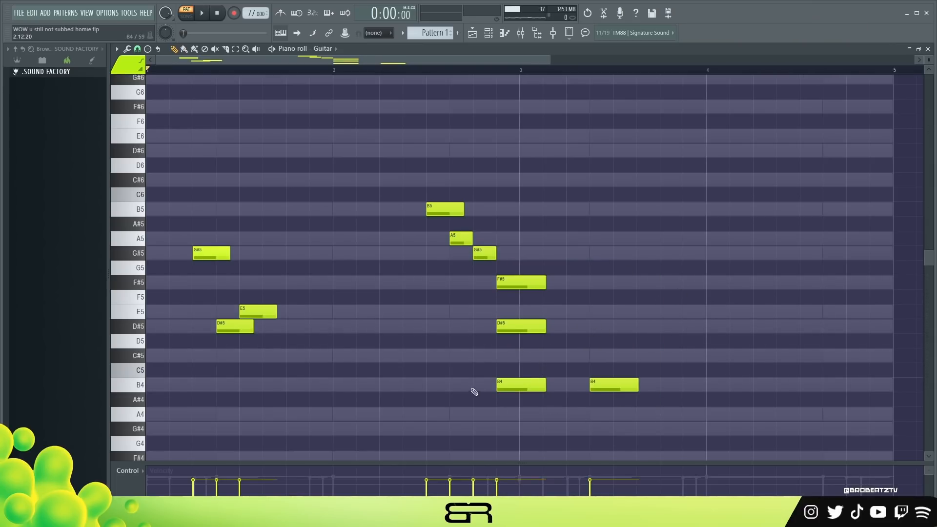
Try stacking D#5, F#5 and A5 above the B4 in bar 3, clear the stack and put the B4 back.
{"action": "left_click", "coordinate": [616, 385], "text": "ctrl"}
{"action": "right_click", "coordinate": [630, 327]}
{"action": "left_click_drag", "start_coordinate": [616, 385], "coordinate": [604, 237]}
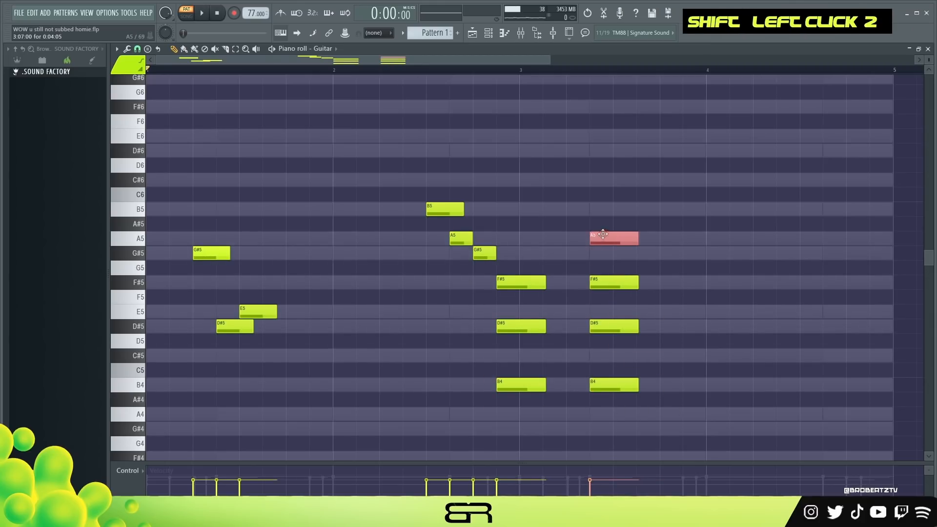
{"action": "right_click", "coordinate": [605, 237]}
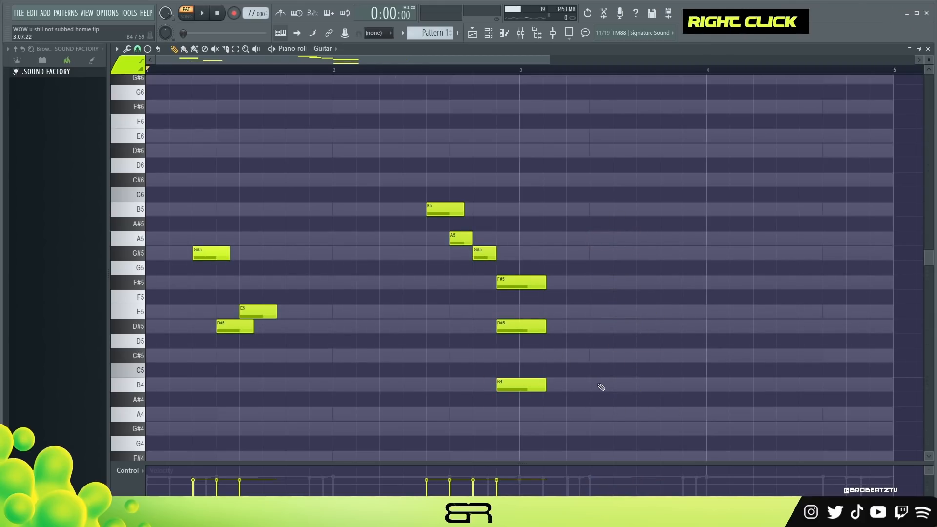
{"action": "left_click", "coordinate": [601, 387]}
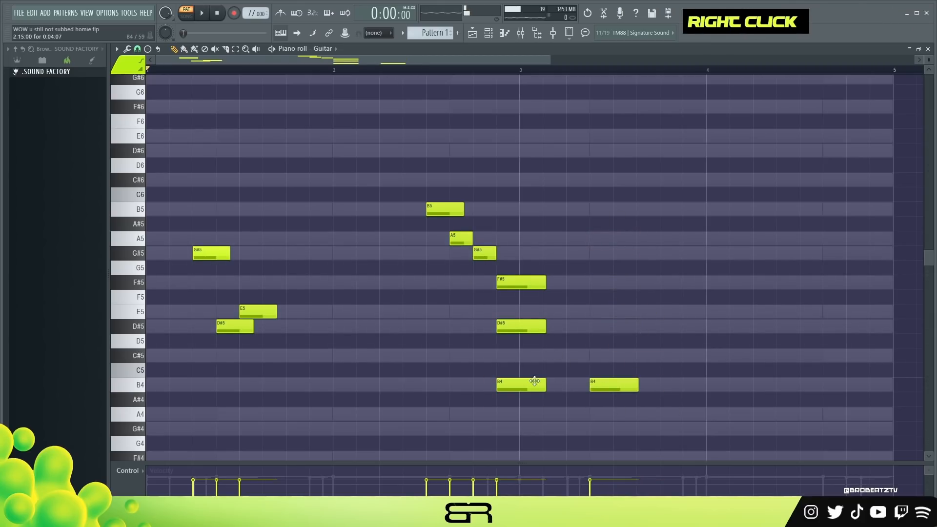
Move the D#5 to half a beat after the start of bar 3, delete the B4 beneath the F#5, and play the phrase.
{"action": "left_click_drag", "start_coordinate": [504, 330], "coordinate": [549, 331]}
{"action": "right_click", "coordinate": [539, 385]}
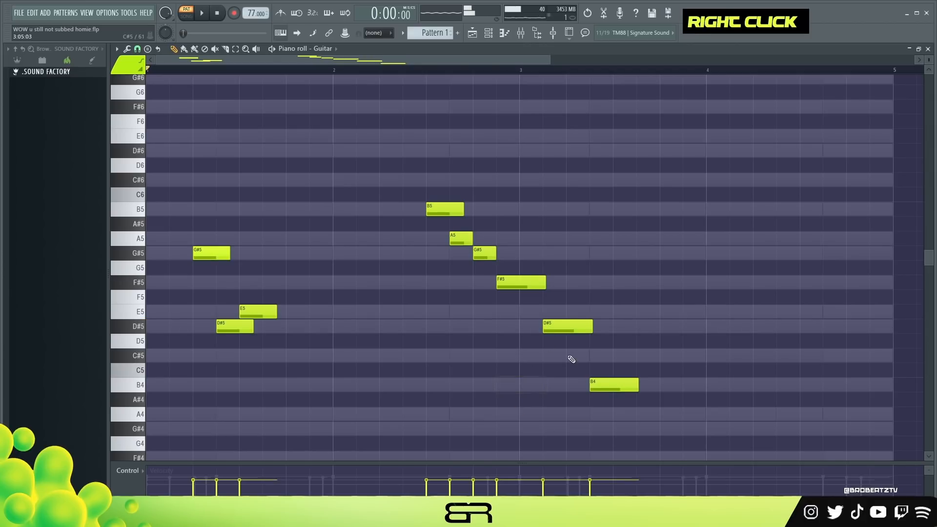
{"action": "key", "text": "space"}
{"action": "right_click", "coordinate": [482, 362]}
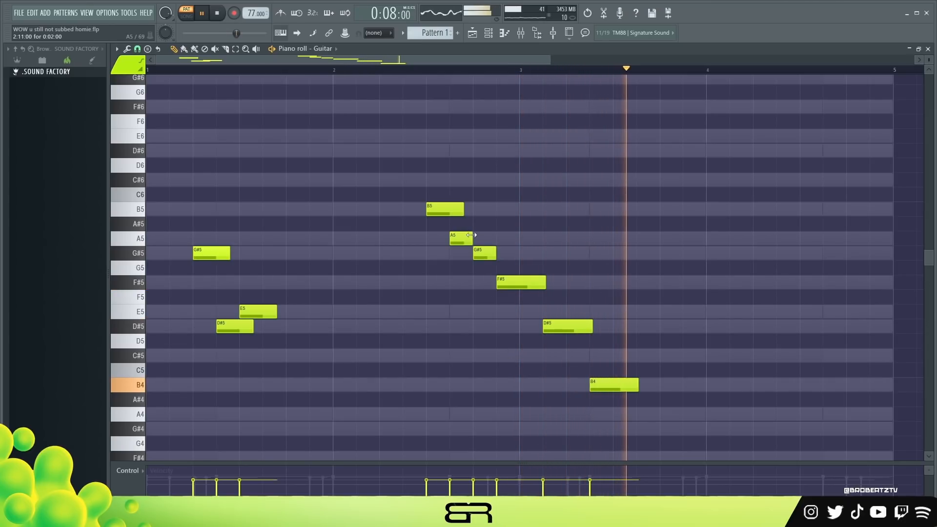
Trim the B5 in bar 2 to about half a beat so it ends near the start of the A5, and stop playback.
{"action": "left_click", "coordinate": [465, 214], "text": "alt"}
{"action": "right_click", "coordinate": [469, 214]}
{"action": "left_click_drag", "start_coordinate": [461, 212], "coordinate": [450, 213]}
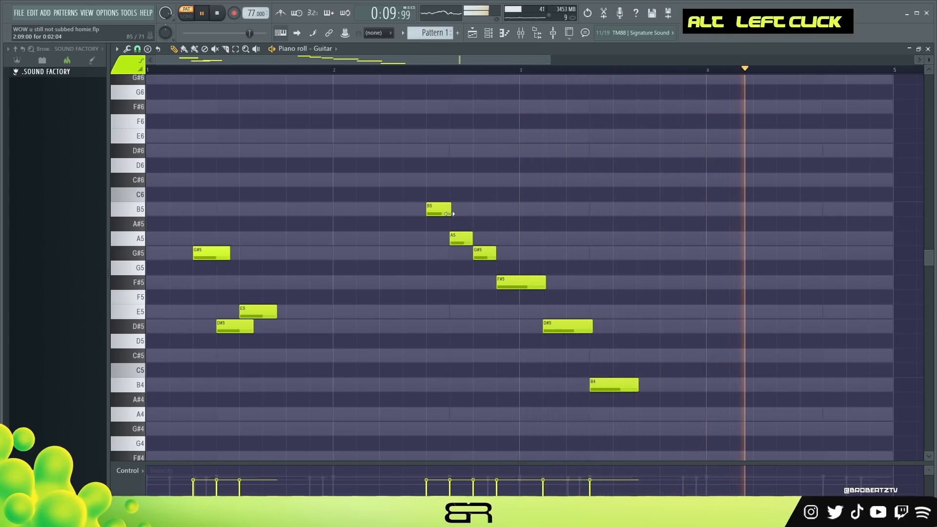
{"action": "key", "text": "space"}
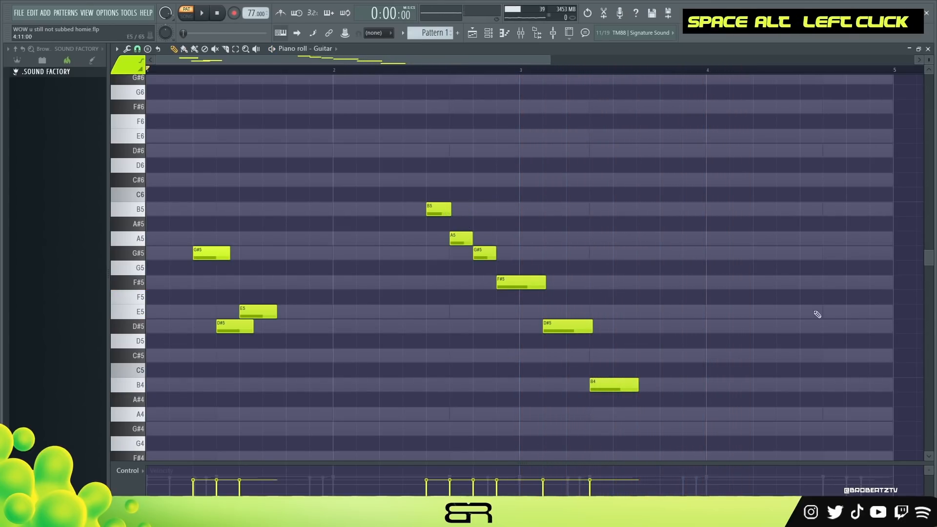
Check the Celeste channel's instrument, close it, and open the channel's piano roll.
{"action": "left_click_drag", "start_coordinate": [169, 159], "coordinate": [694, 384]}
{"action": "right_click", "coordinate": [764, 239]}
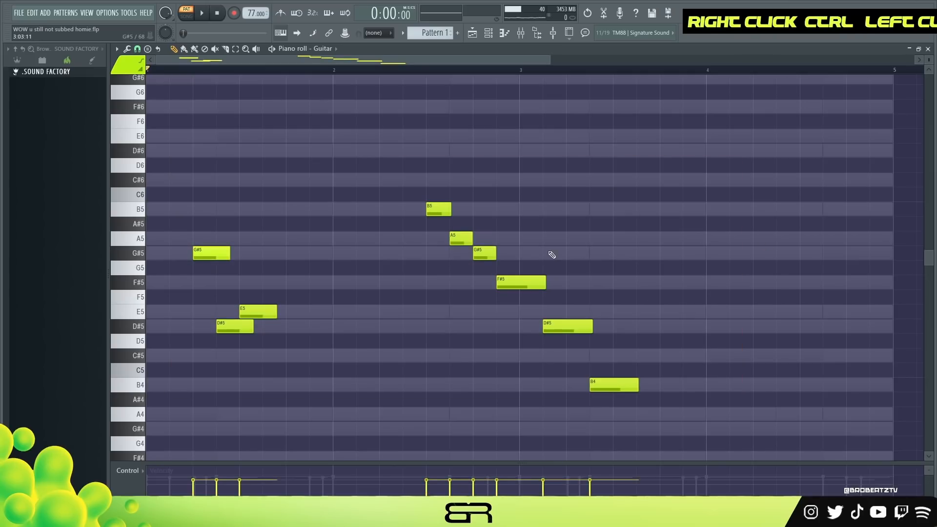
{"action": "left_click", "coordinate": [490, 35]}
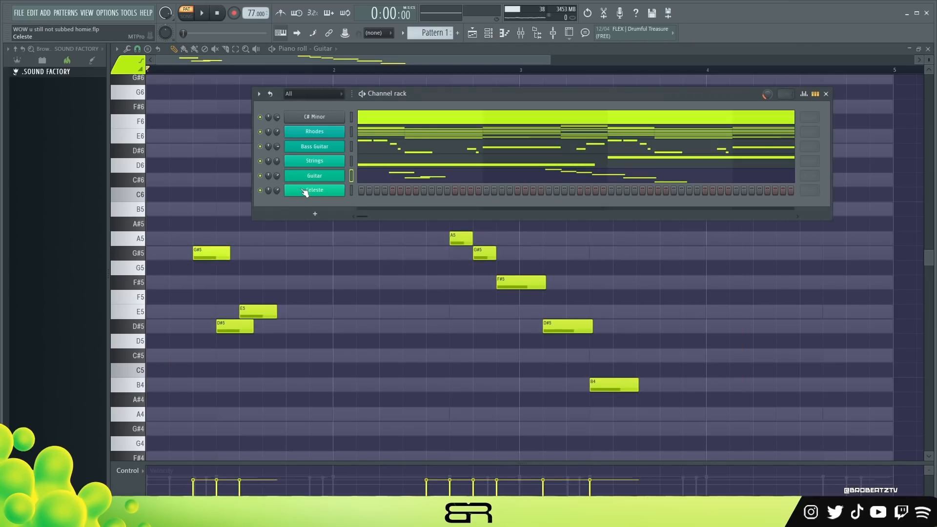
{"action": "left_click", "coordinate": [315, 190]}
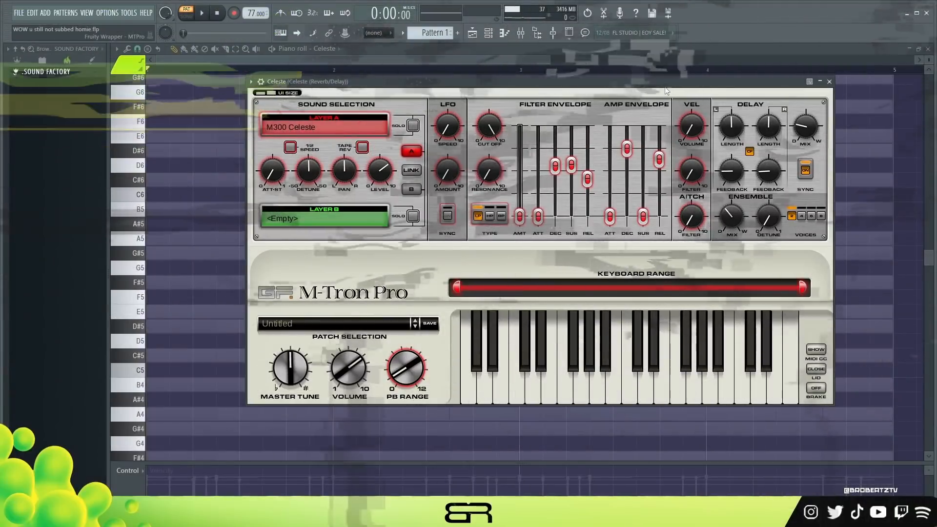
{"action": "left_click", "coordinate": [830, 82]}
{"action": "right_click", "coordinate": [298, 194]}
{"action": "left_click", "coordinate": [366, 190]}
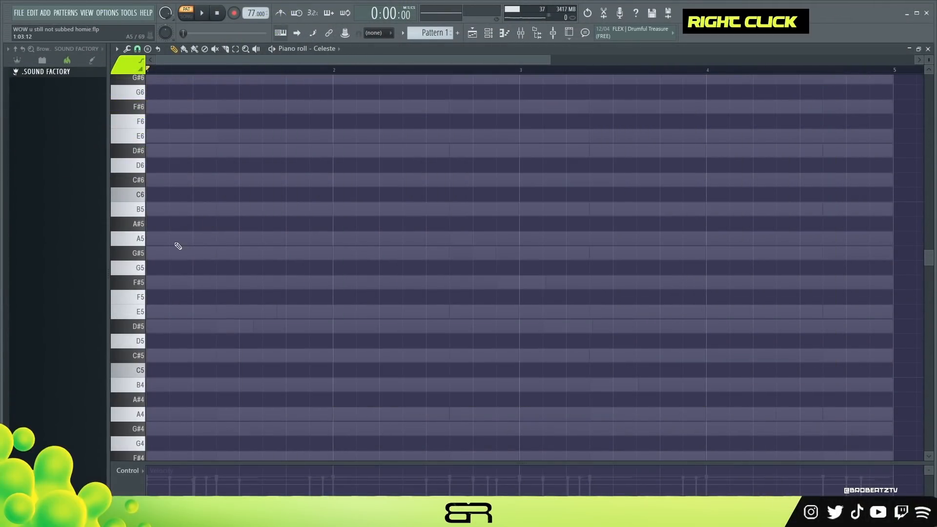
Play the pattern and audition G#5 and F#5 against it to find a starting note for the celeste.
{"action": "scroll", "coordinate": [256, 200], "scroll_direction": "up", "scroll_amount": 2}
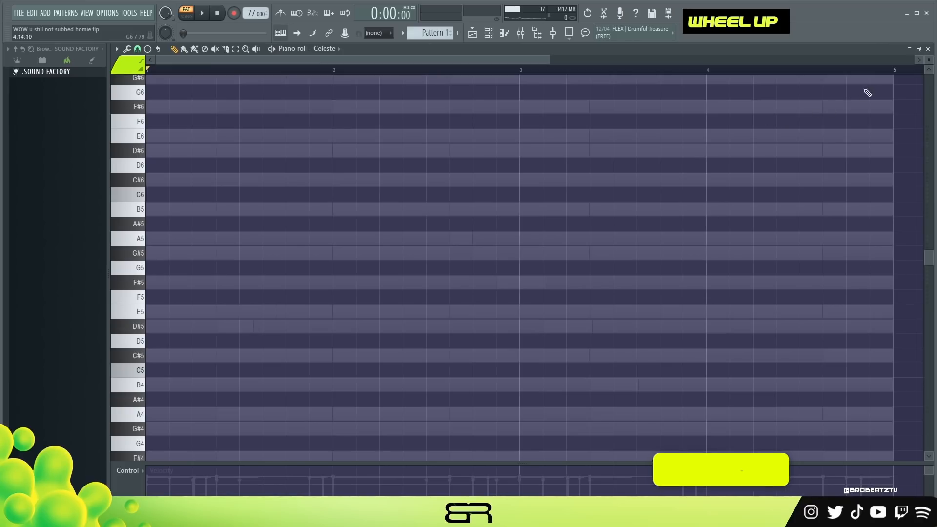
{"action": "scroll", "coordinate": [928, 64], "scroll_direction": "down", "scroll_amount": 1}
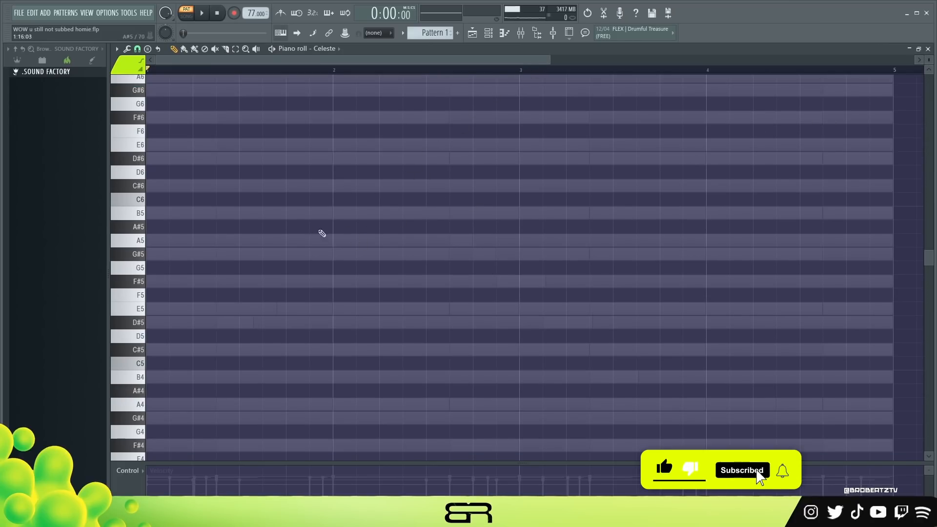
{"action": "key", "text": "space"}
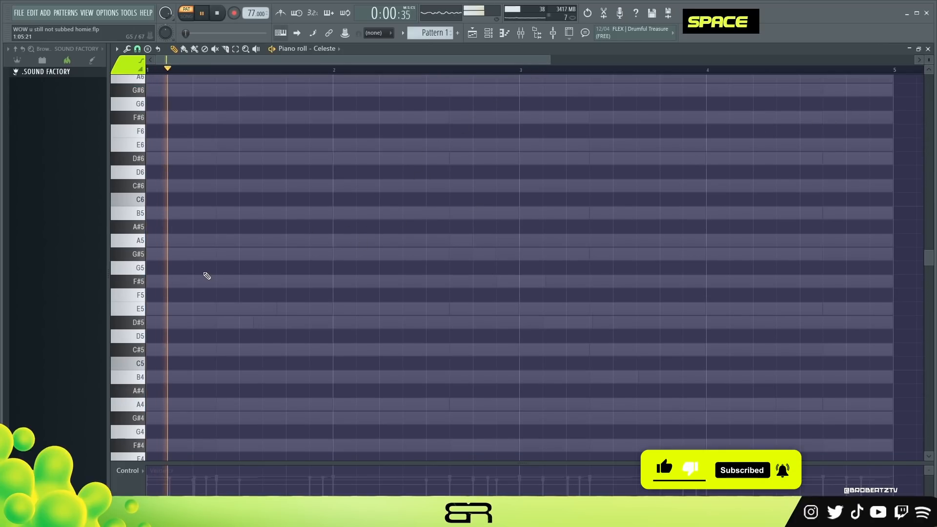
{"action": "key", "text": "space"}
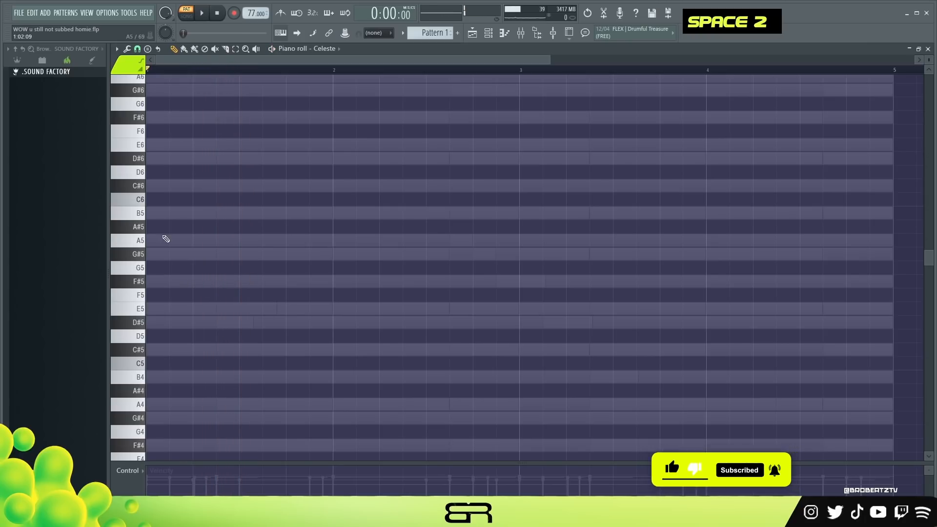
{"action": "key", "text": "space"}
{"action": "double_click", "coordinate": [148, 252]}
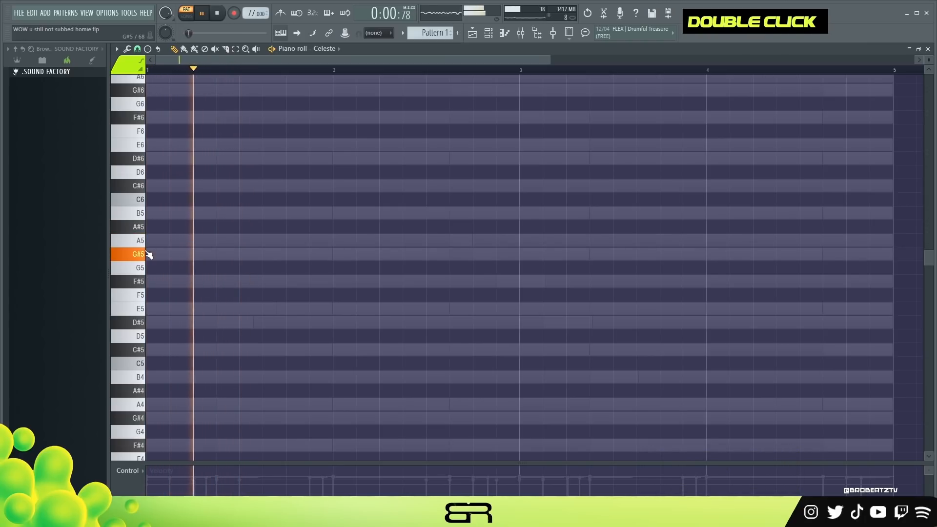
{"action": "left_click", "coordinate": [147, 280]}
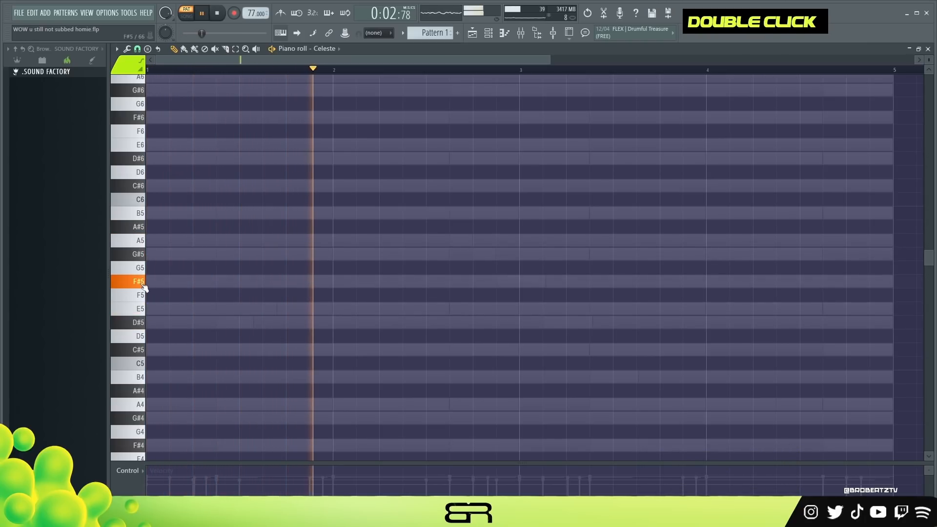
{"action": "key", "text": "space"}
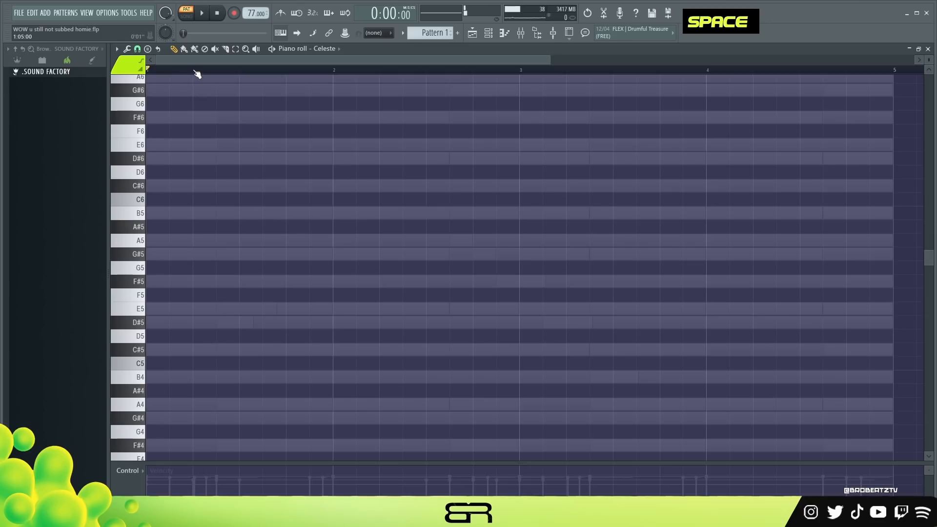
Place an F#5 at the start of bar 1 and stretch it to about two beats.
{"action": "scroll", "coordinate": [195, 72], "scroll_direction": "up", "scroll_amount": 2}
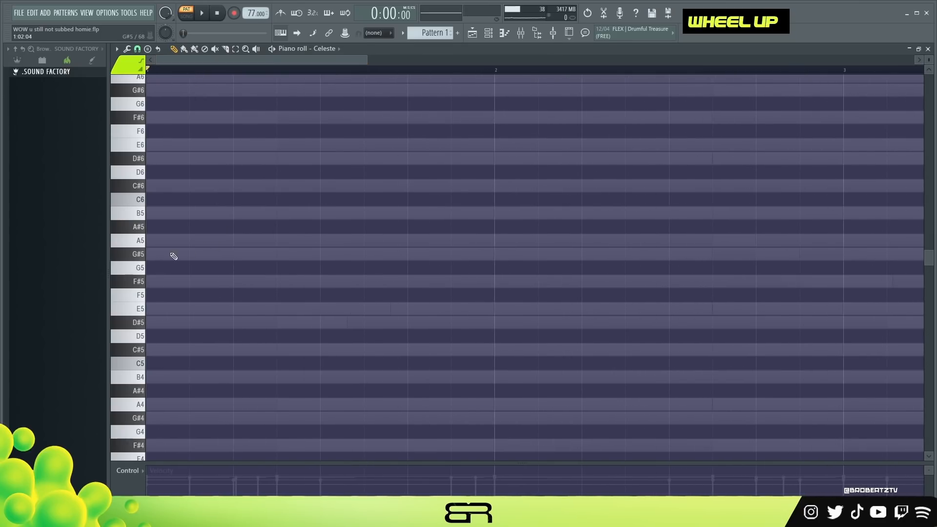
{"action": "left_click", "coordinate": [171, 282]}
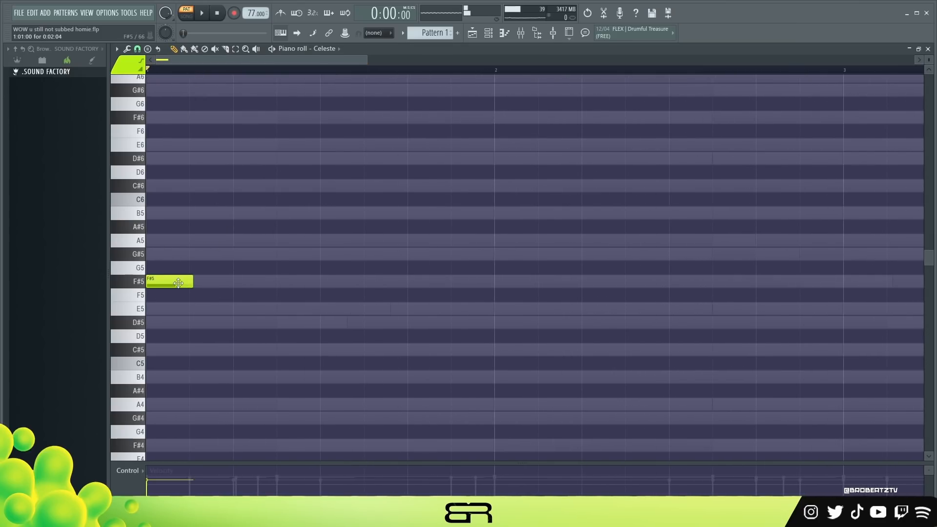
{"action": "left_click_drag", "start_coordinate": [195, 282], "coordinate": [310, 295]}
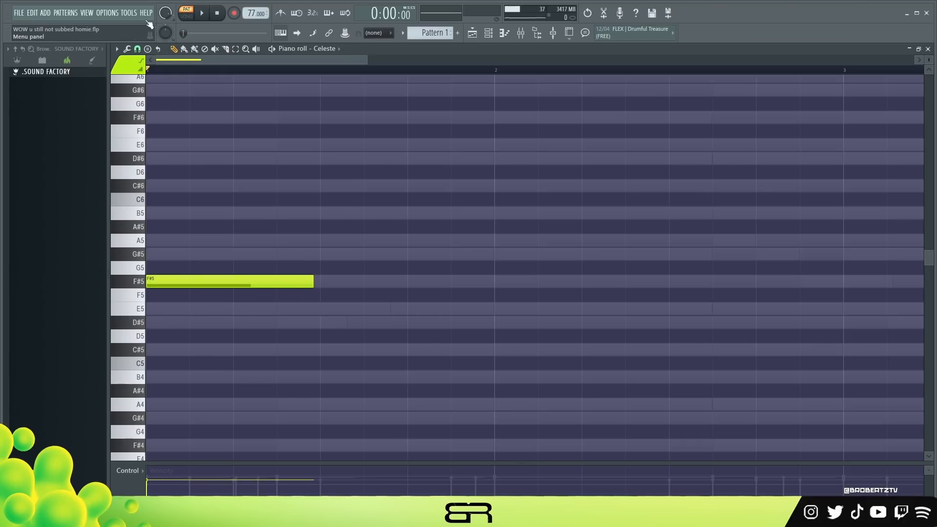
Set the snap to 1/3 beat and add an E5 and a D#5 one third and two thirds of a beat into bar 1.
{"action": "left_click", "coordinate": [142, 50]}
{"action": "left_click", "coordinate": [151, 170]}
{"action": "left_click", "coordinate": [177, 309]}
{"action": "left_click", "coordinate": [205, 322]}
Copy the D#5 down to B4, place it about 1 1/3 beats into bar 1, and play the run.
{"action": "left_click", "coordinate": [233, 325], "text": "ctrl"}
{"action": "left_click", "coordinate": [235, 328], "text": "shift"}
{"action": "mouse_move", "coordinate": [236, 329]}
{"action": "left_mouse_down"}
{"action": "mouse_move", "coordinate": [222, 389]}
{"action": "mouse_move", "coordinate": [232, 382]}
{"action": "mouse_move", "coordinate": [226, 426]}
{"action": "mouse_move", "coordinate": [226, 416]}
{"action": "left_mouse_up"}
{"action": "right_click", "coordinate": [225, 418]}
{"action": "left_click_drag", "start_coordinate": [221, 374], "coordinate": [283, 373]}
{"action": "key", "text": "space"}
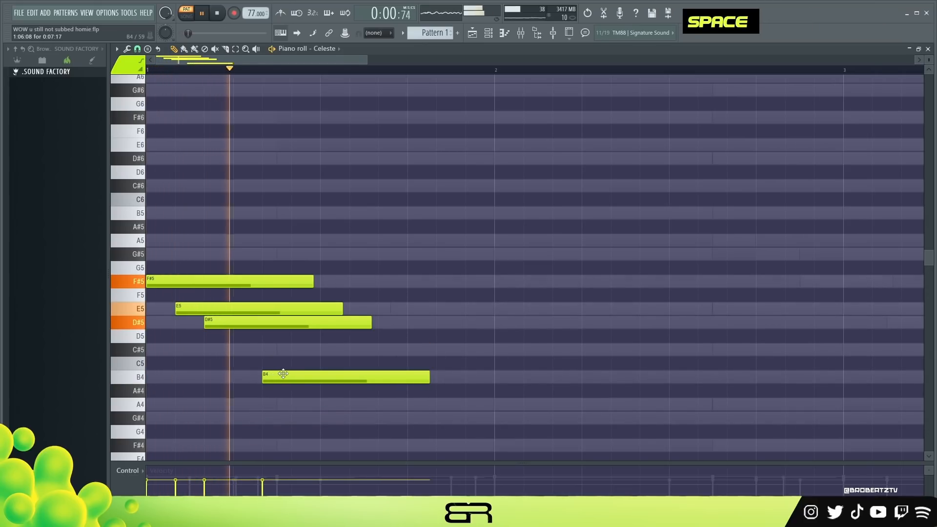
{"action": "key", "text": "space"}
Set the snap to 1/2 beat, move the B4 to one and a half beats into bar 1, and play the run.
{"action": "left_click", "coordinate": [137, 49]}
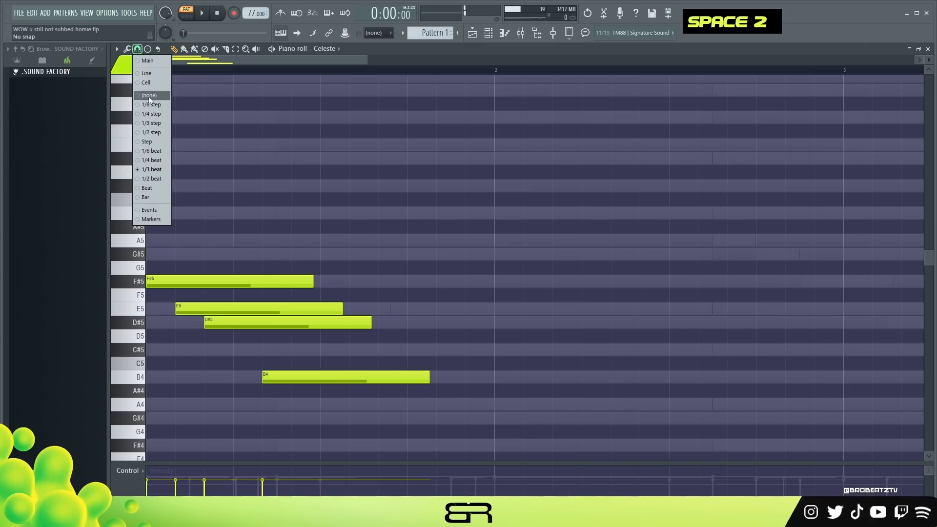
{"action": "left_click", "coordinate": [150, 179]}
{"action": "key", "text": "space"}
{"action": "left_click_drag", "start_coordinate": [302, 376], "coordinate": [317, 375]}
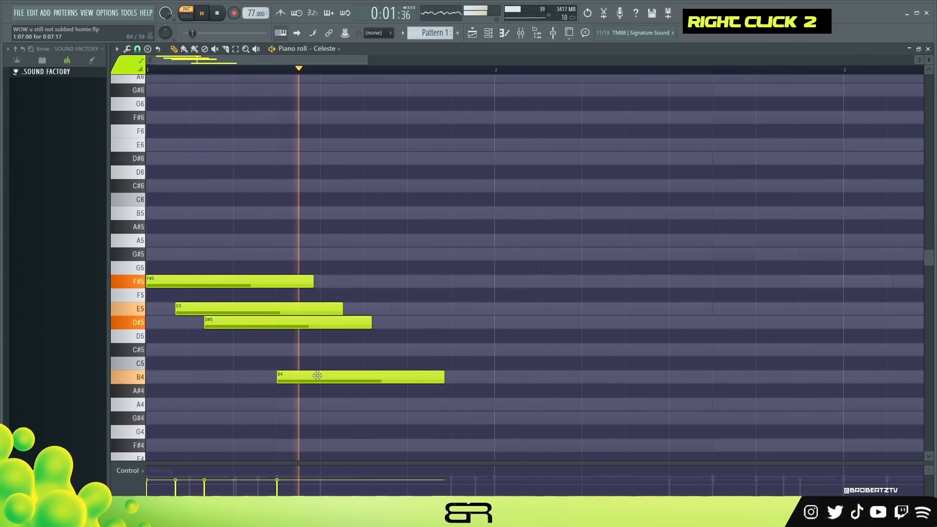
{"action": "key", "text": "space"}
{"action": "key", "text": "space"}
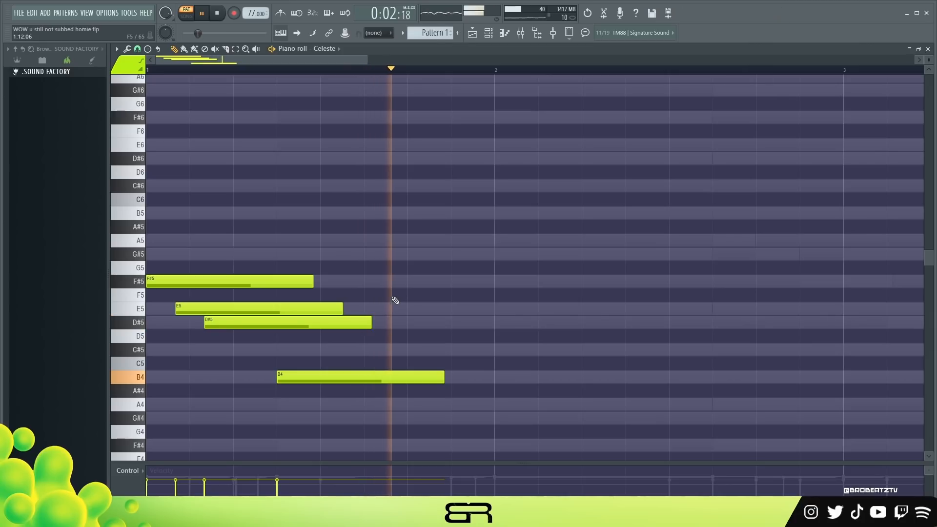
{"action": "key", "text": "space"}
Add copies of the B4 in bar 2: a B5 half a beat in and a B4 one beat in.
{"action": "left_click_drag", "start_coordinate": [331, 358], "coordinate": [554, 385]}
{"action": "key", "text": "ctrl+Up"}
{"action": "scroll", "coordinate": [463, 62], "scroll_direction": "down", "scroll_amount": 5}
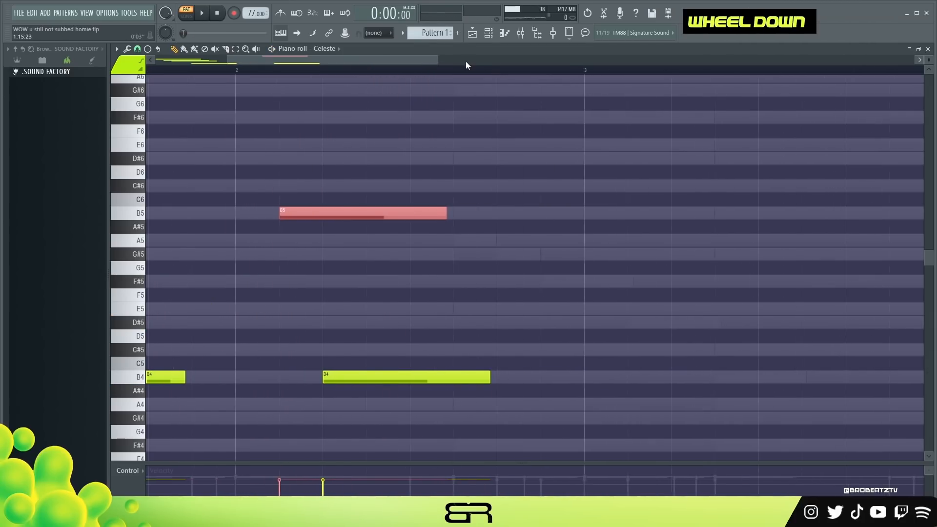
{"action": "left_click_drag", "start_coordinate": [463, 64], "coordinate": [221, 101]}
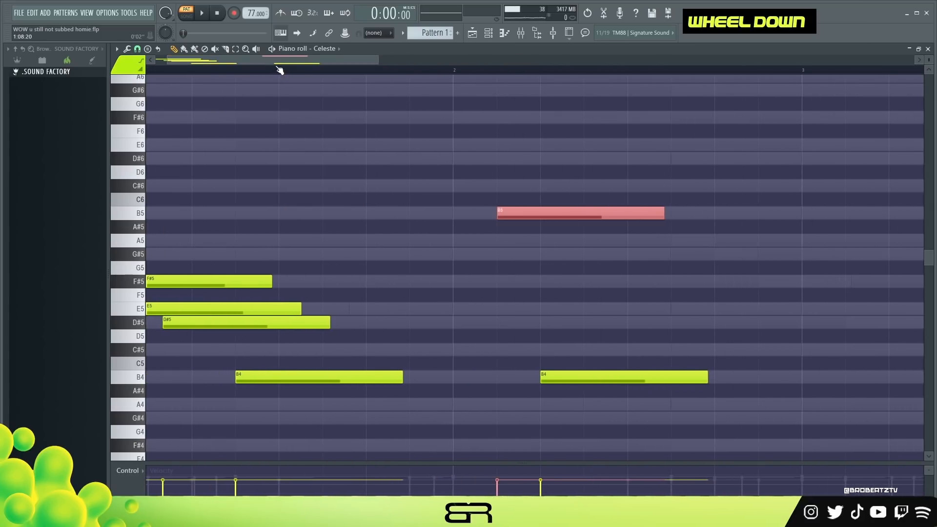
{"action": "scroll", "coordinate": [278, 68], "scroll_direction": "down", "scroll_amount": 3}
{"action": "scroll", "coordinate": [279, 71], "scroll_direction": "down", "scroll_amount": 2}
Move the B5 to two beats into bar 2 and the B4 copy to one and a half beats into bar 3.
{"action": "right_click", "coordinate": [446, 184]}
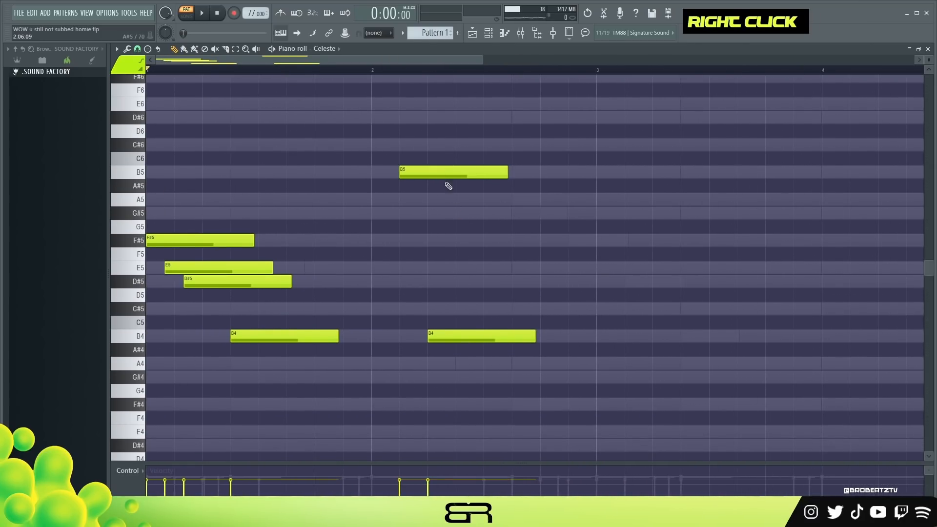
{"action": "left_click_drag", "start_coordinate": [438, 175], "coordinate": [522, 177]}
{"action": "left_click_drag", "start_coordinate": [465, 341], "coordinate": [719, 342]}
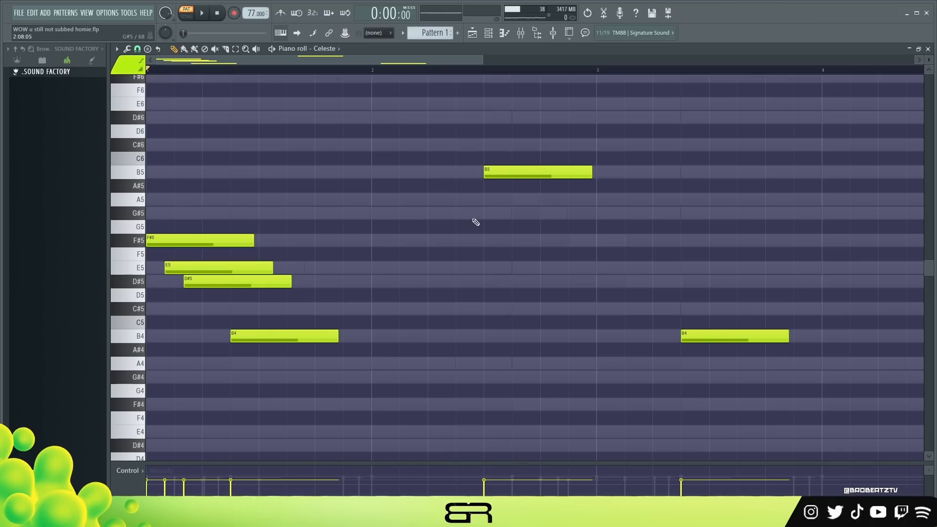
Stack copies of the B5 on G#5, E5 and C#5 two and a half beats into bar 2, shortened to about one beat.
{"action": "left_click", "coordinate": [518, 179], "text": "shift"}
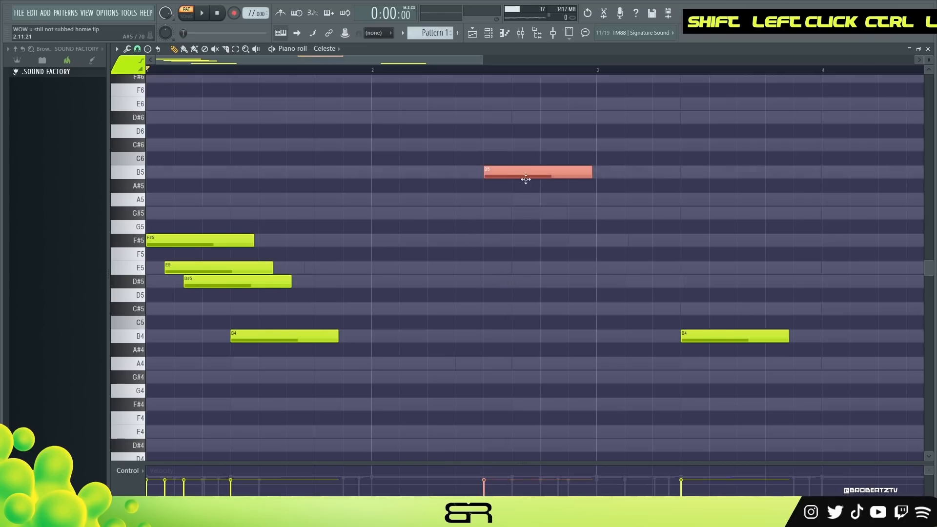
{"action": "left_click_drag", "start_coordinate": [564, 179], "coordinate": [531, 311], "text": "shift"}
{"action": "right_click", "coordinate": [546, 201]}
{"action": "left_click_drag", "start_coordinate": [569, 179], "coordinate": [536, 315], "text": "ctrl"}
{"action": "left_click_drag", "start_coordinate": [618, 311], "coordinate": [567, 311], "text": "alt"}
{"action": "right_click", "coordinate": [573, 313], "text": "alt"}
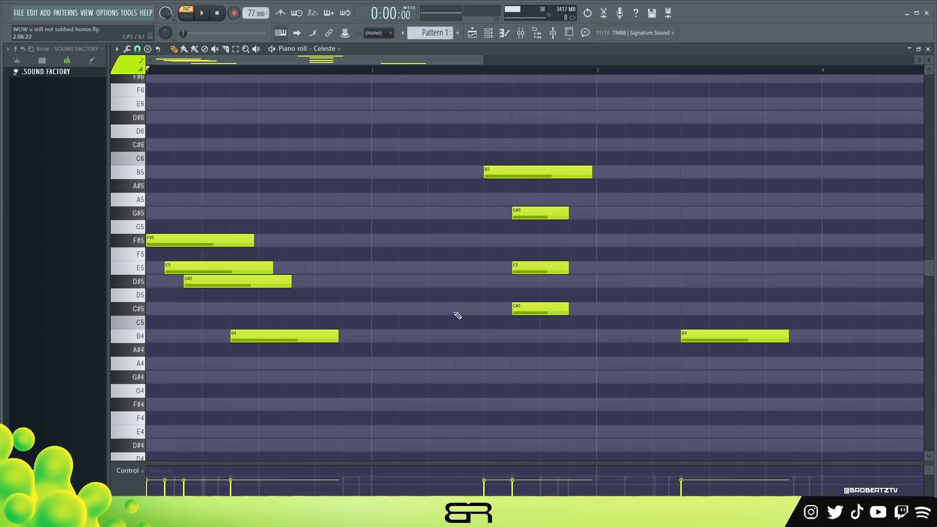
Copy the G#5, E5 and C#5 stack one beat earlier with D#5 as its middle note, and trim it slightly shorter.
{"action": "left_click", "coordinate": [486, 307], "text": "ctrl"}
{"action": "left_click_drag", "start_coordinate": [470, 285], "coordinate": [487, 238], "text": "shift"}
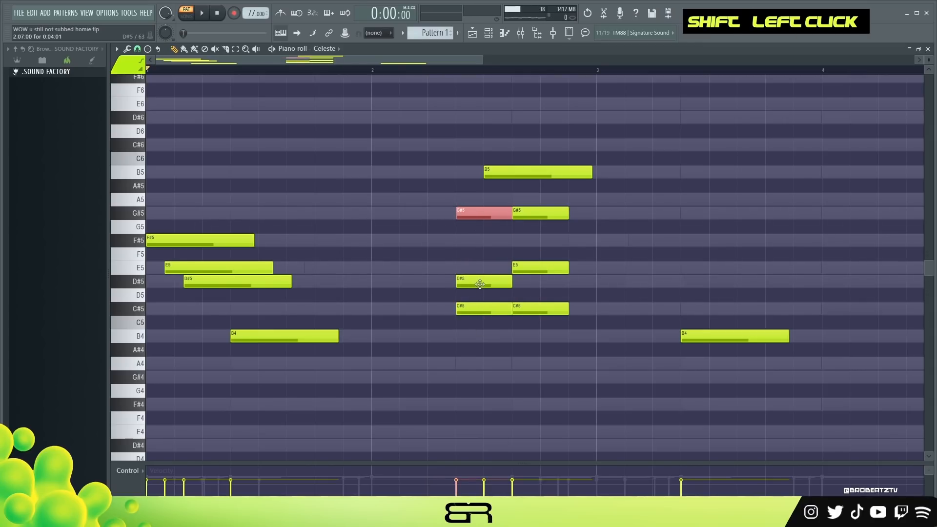
{"action": "left_click_drag", "start_coordinate": [478, 283], "coordinate": [488, 242]}
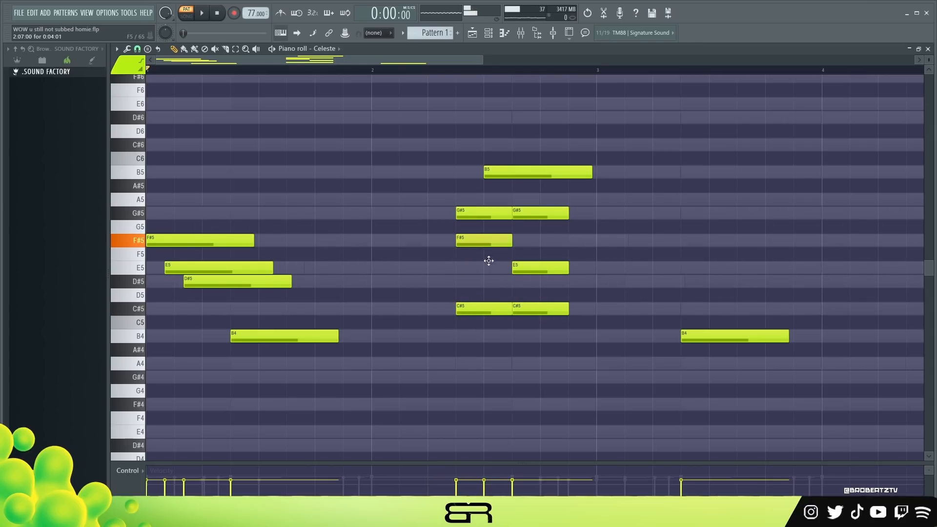
{"action": "left_click_drag", "start_coordinate": [494, 201], "coordinate": [506, 311], "text": "ctrl"}
{"action": "right_click", "coordinate": [516, 346]}
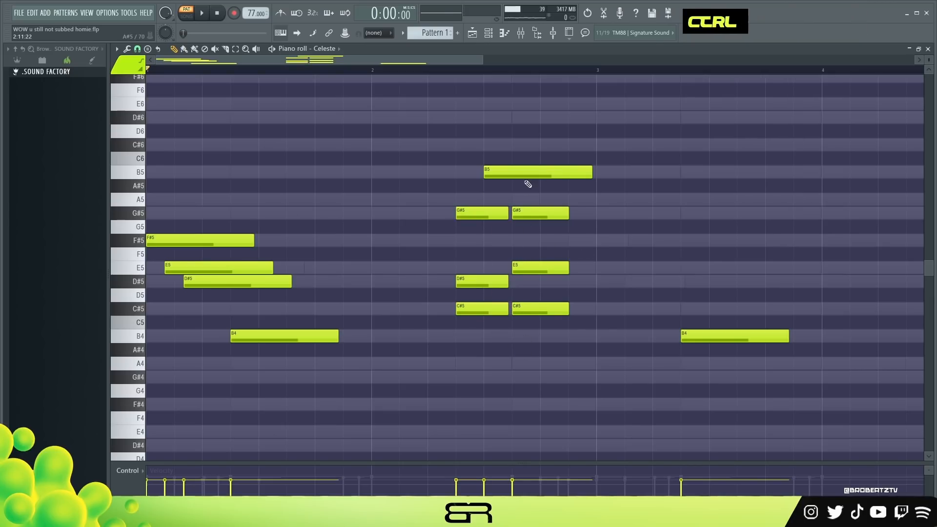
Play the celeste phrase from the start to check the two stacked chords in bar 2.
{"action": "left_click_drag", "start_coordinate": [521, 176], "coordinate": [496, 217], "text": "shift"}
{"action": "right_click", "coordinate": [494, 214]}
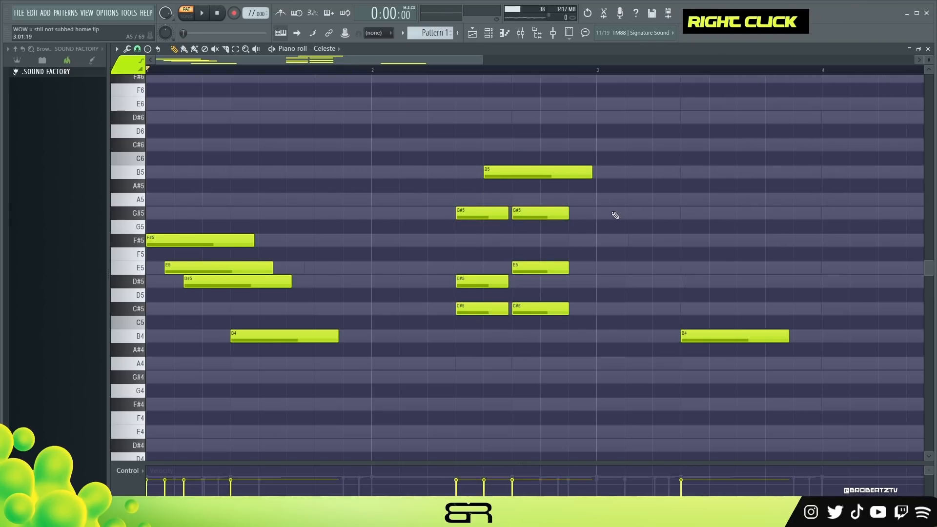
{"action": "key", "text": "space"}
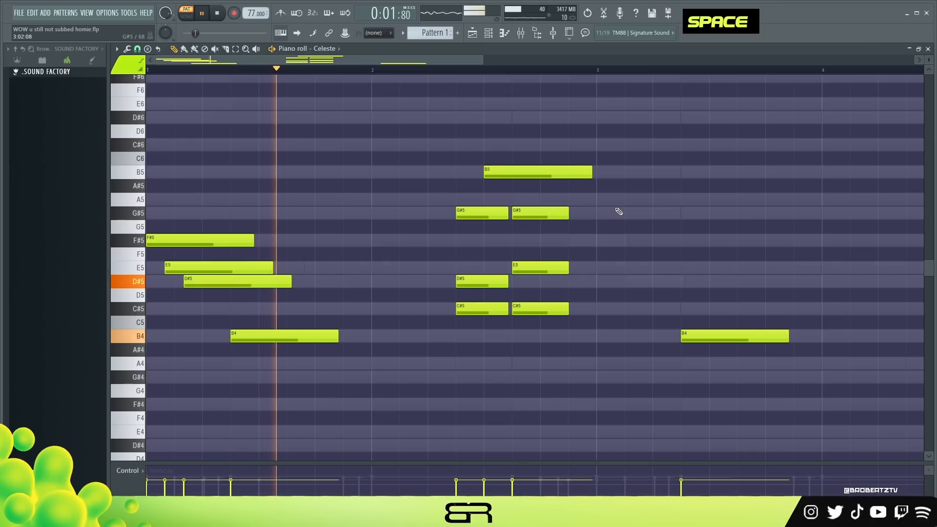
{"action": "left_click_drag", "start_coordinate": [308, 205], "coordinate": [220, 351], "text": "ctrl"}
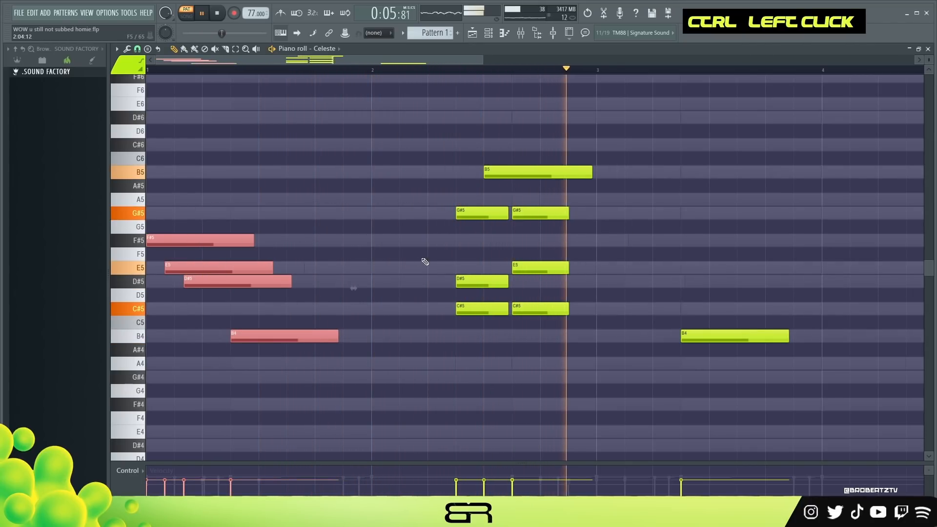
{"action": "key", "text": "space"}
{"action": "key", "text": "space"}
{"action": "right_click", "coordinate": [580, 243]}
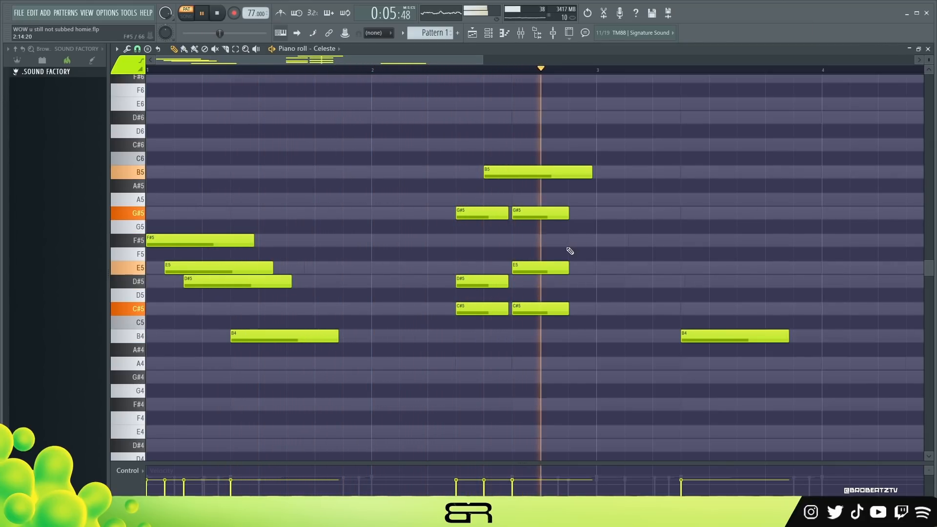
Stop playback, then trim the B5 to about three quarters of a beat and bar 1's F#5, E5 and D#5 to about 1.3 beats.
{"action": "key", "text": "space"}
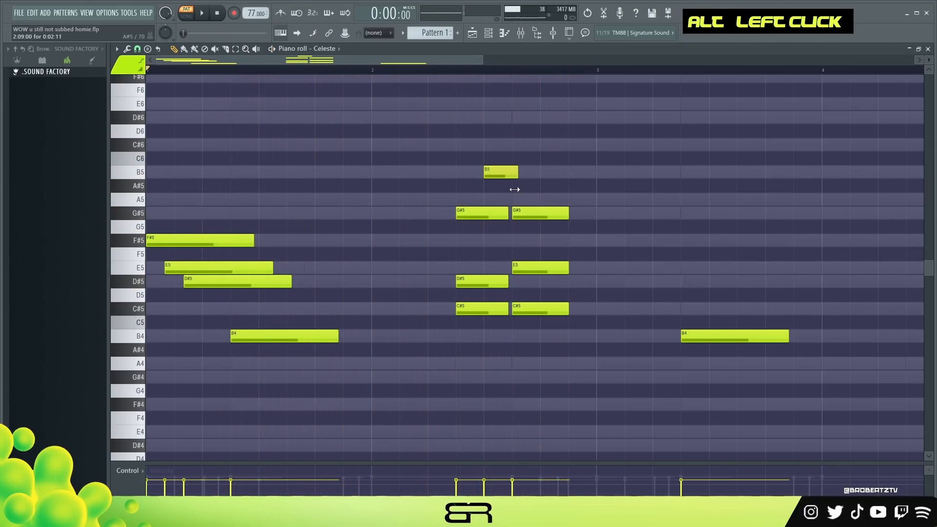
{"action": "left_click_drag", "start_coordinate": [313, 193], "coordinate": [197, 299]}
Copy bar 1's F#5, E5 and D#5 run to the start of bar 3 and play the phrase.
{"action": "left_click", "coordinate": [252, 336], "text": "ctrl"}
{"action": "left_click_drag", "start_coordinate": [252, 336], "coordinate": [702, 337]}
{"action": "right_click", "coordinate": [703, 337]}
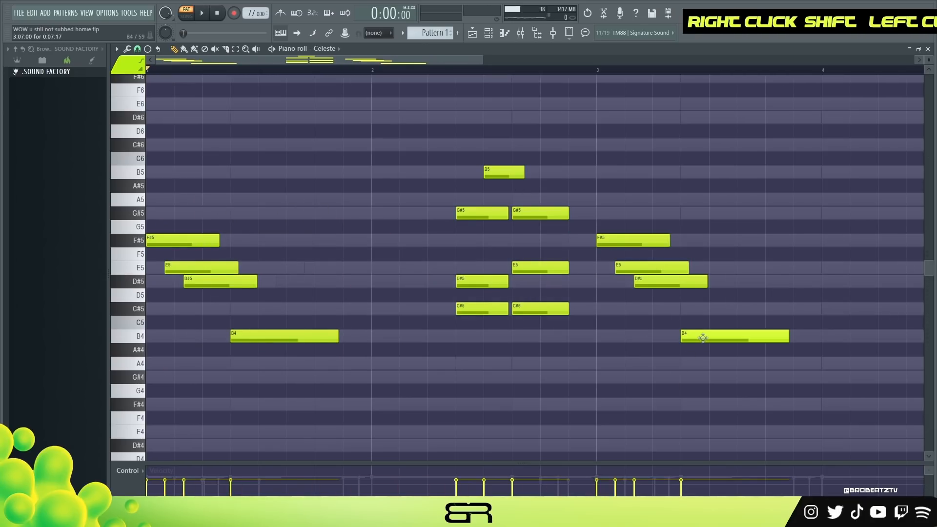
{"action": "scroll", "coordinate": [396, 82], "scroll_direction": "down", "scroll_amount": 2}
{"action": "key", "text": "space"}
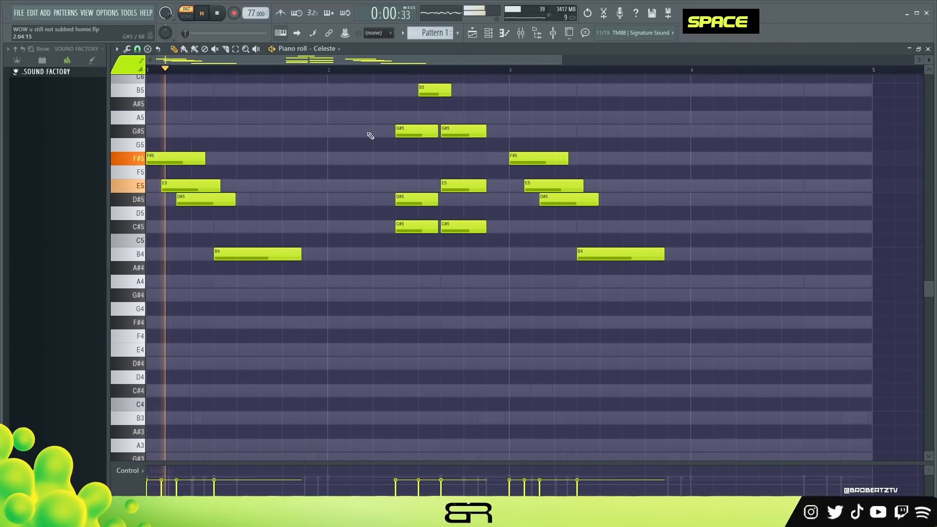
{"action": "scroll", "coordinate": [347, 153], "scroll_direction": "up", "scroll_amount": 2}
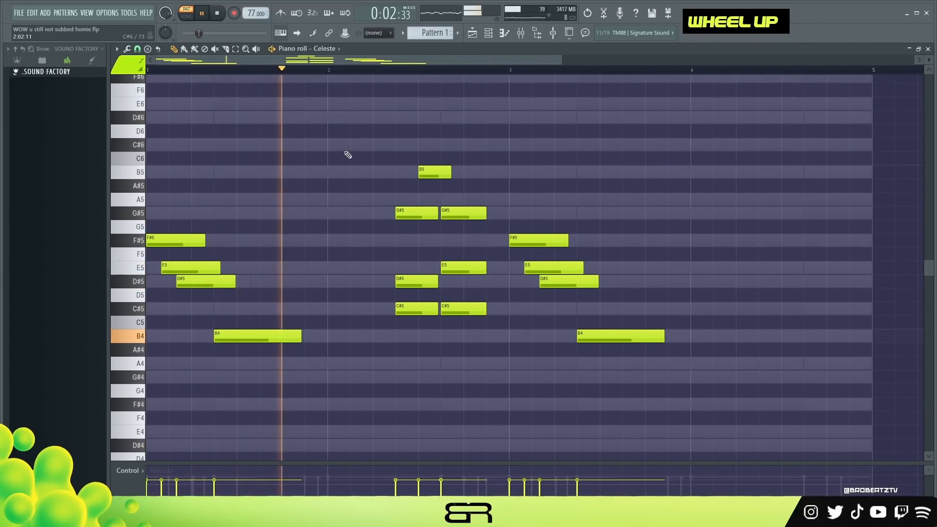
Copy bar 2's two chord stacks and the B5 to the same position in bar 4, and stop playback.
{"action": "left_click_drag", "start_coordinate": [393, 163], "coordinate": [487, 315]}
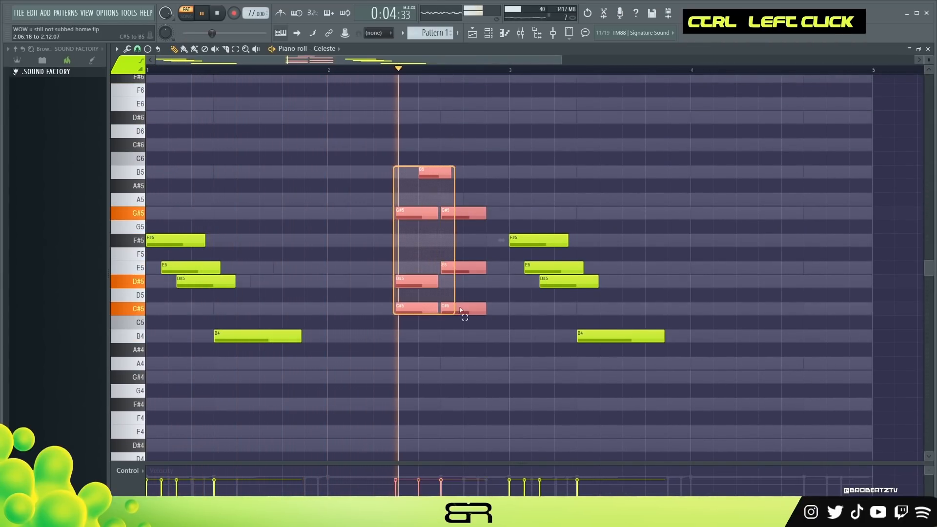
{"action": "left_click_drag", "start_coordinate": [425, 285], "coordinate": [766, 305]}
{"action": "right_click", "coordinate": [757, 335]}
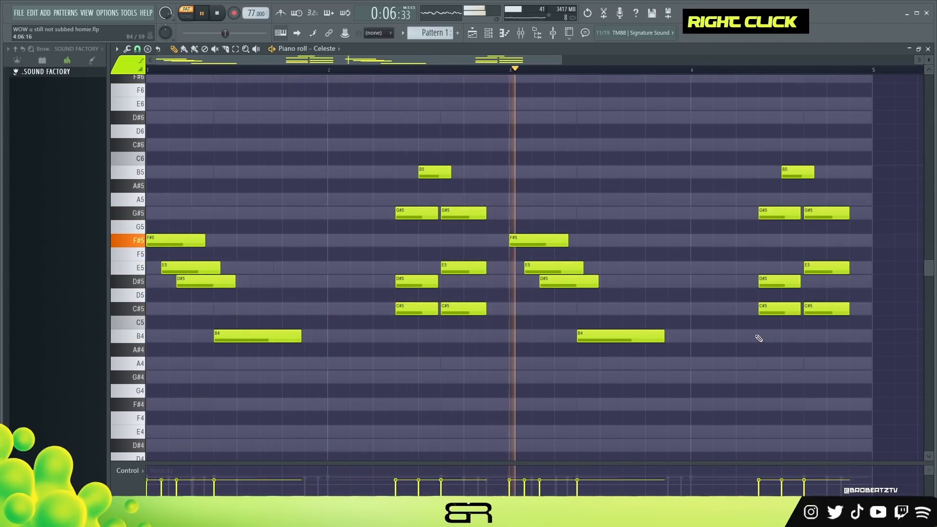
{"action": "key", "text": "space"}
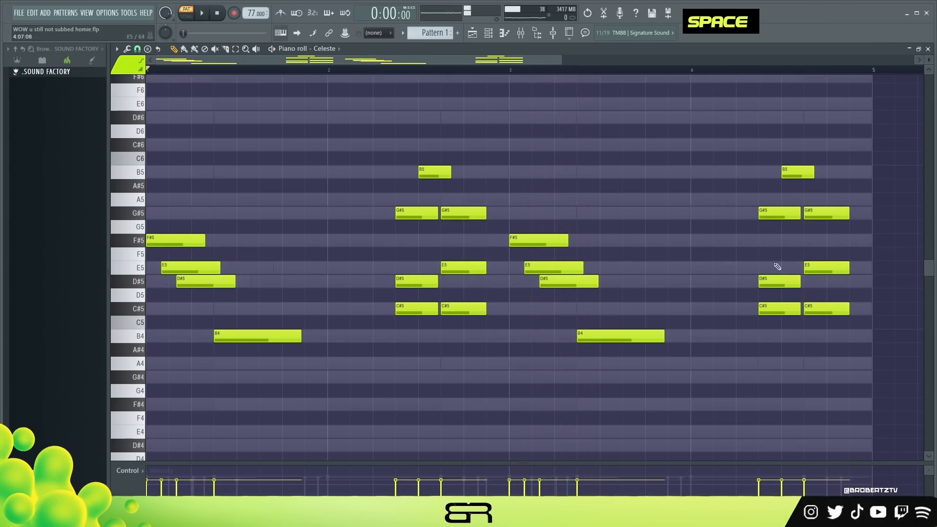
Try placing low A4, F#4 and D#4 notes beneath bar 4's chord stacks and play the phrase.
{"action": "left_click", "coordinate": [769, 307], "text": "ctrl"}
{"action": "left_click_drag", "start_coordinate": [769, 307], "coordinate": [792, 390]}
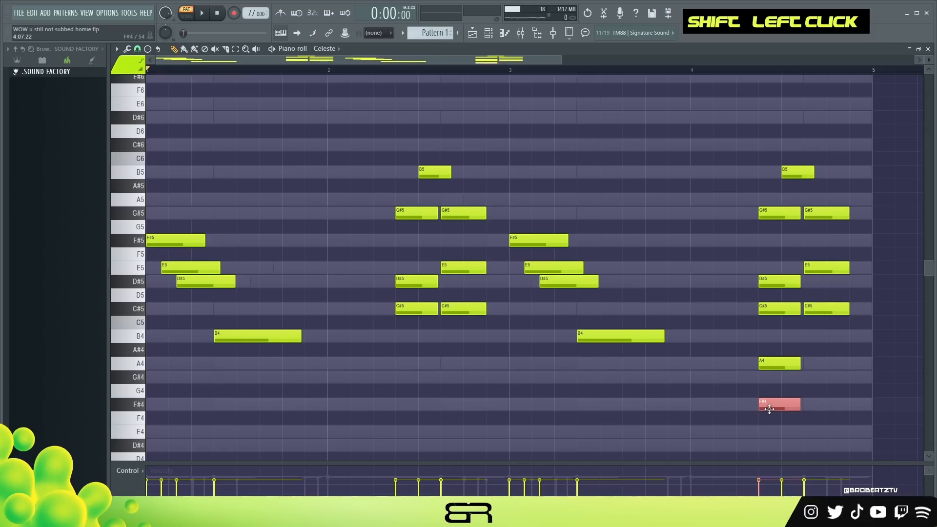
{"action": "key", "text": "space"}
{"action": "left_click_drag", "start_coordinate": [769, 409], "coordinate": [763, 445]}
{"action": "scroll", "coordinate": [742, 302], "scroll_direction": "down", "scroll_amount": 3}
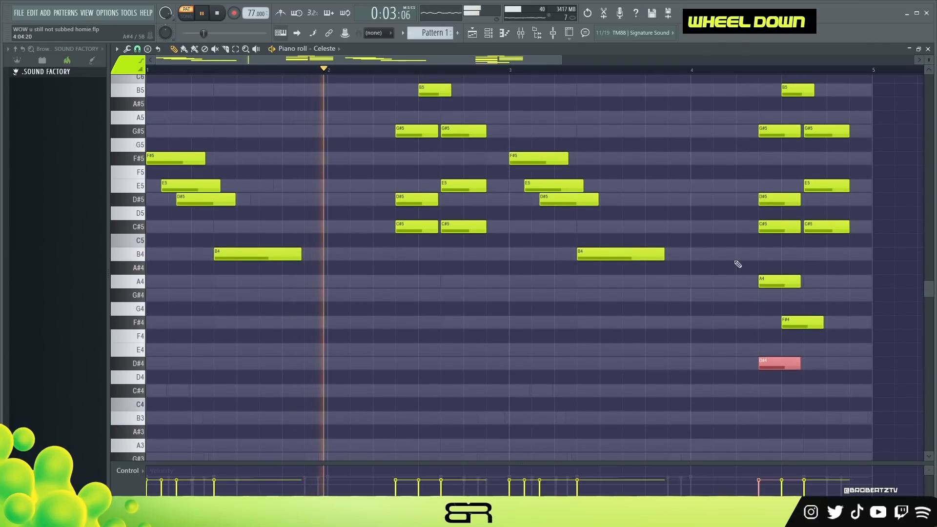
Delete the A4, F#4 and D#4 notes beneath bar 4's stacks and stop playback.
{"action": "right_click", "coordinate": [761, 288]}
{"action": "right_click", "coordinate": [779, 364]}
{"action": "right_click", "coordinate": [793, 322]}
{"action": "key", "text": "space"}
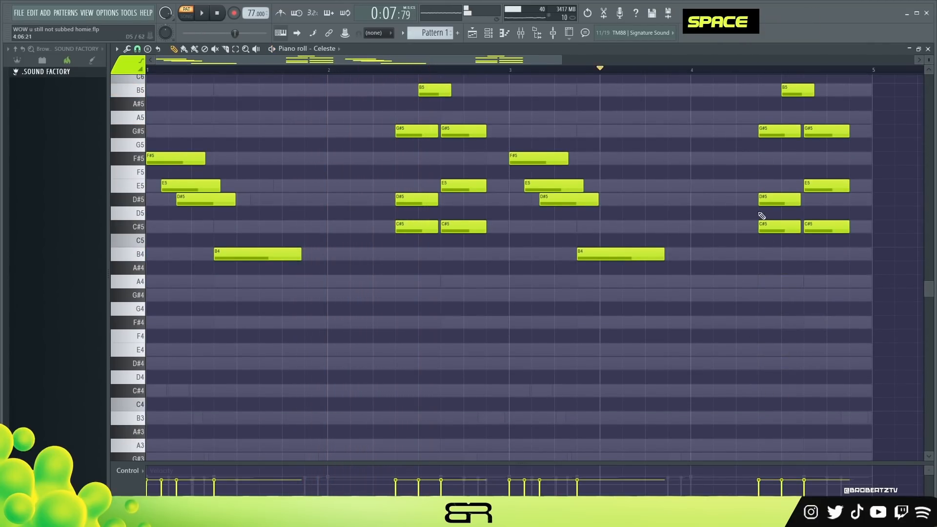
Add A4 and D#4 under bar 4's first stack, F#4 half a beat after them and D#4 a beat later, and play the phrase.
{"action": "left_click_drag", "start_coordinate": [770, 227], "coordinate": [793, 239]}
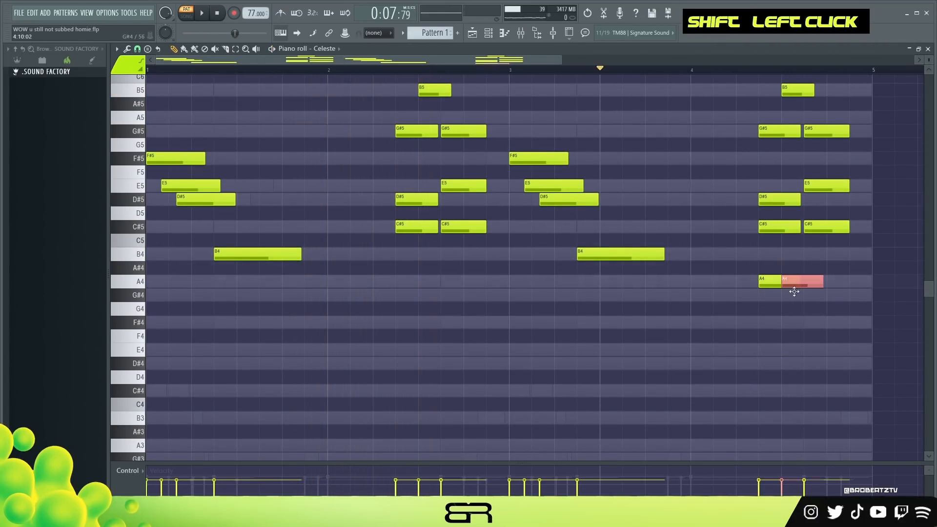
{"action": "right_click", "coordinate": [760, 370]}
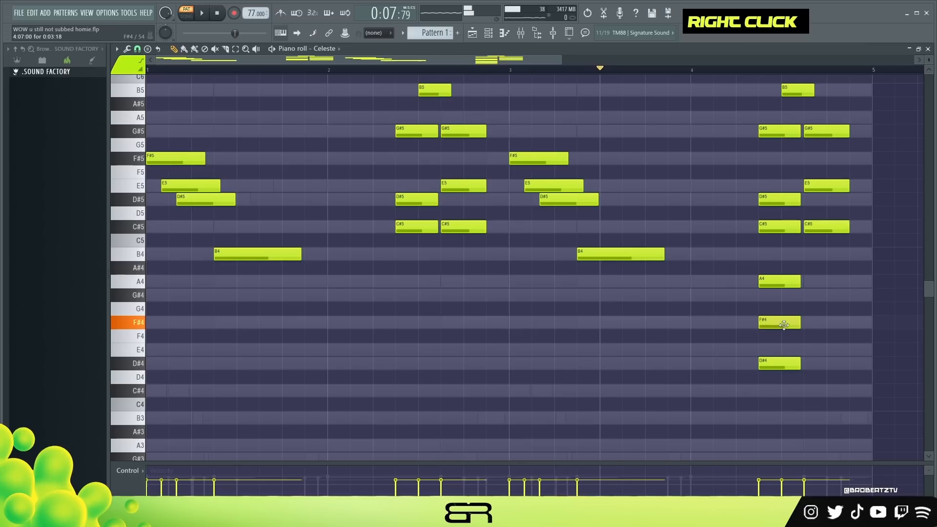
{"action": "left_click_drag", "start_coordinate": [778, 365], "coordinate": [838, 365]}
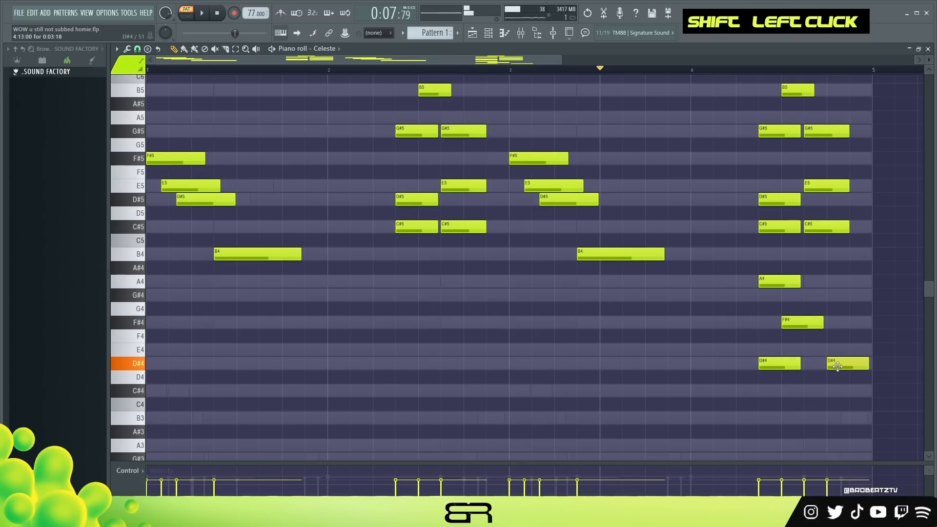
{"action": "right_click", "coordinate": [820, 381]}
{"action": "key", "text": "space"}
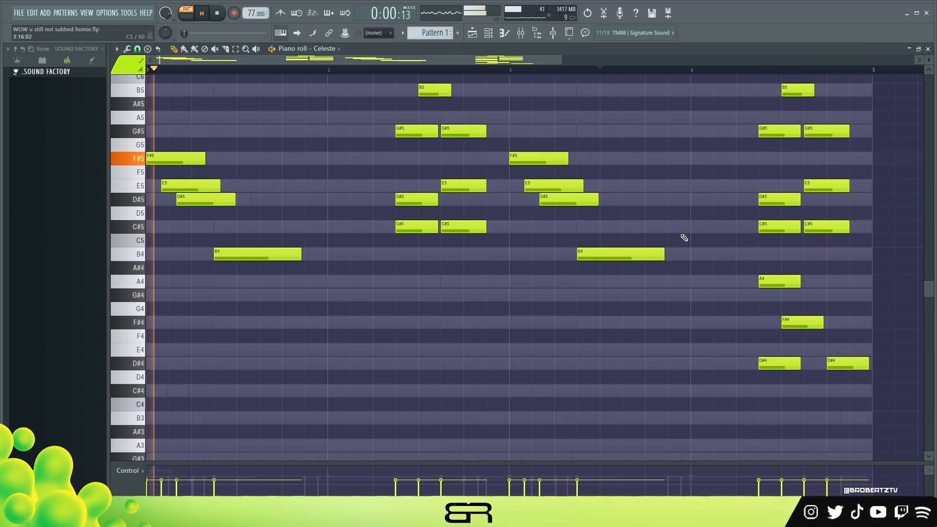
{"action": "right_click", "coordinate": [556, 293], "text": "ctrl"}
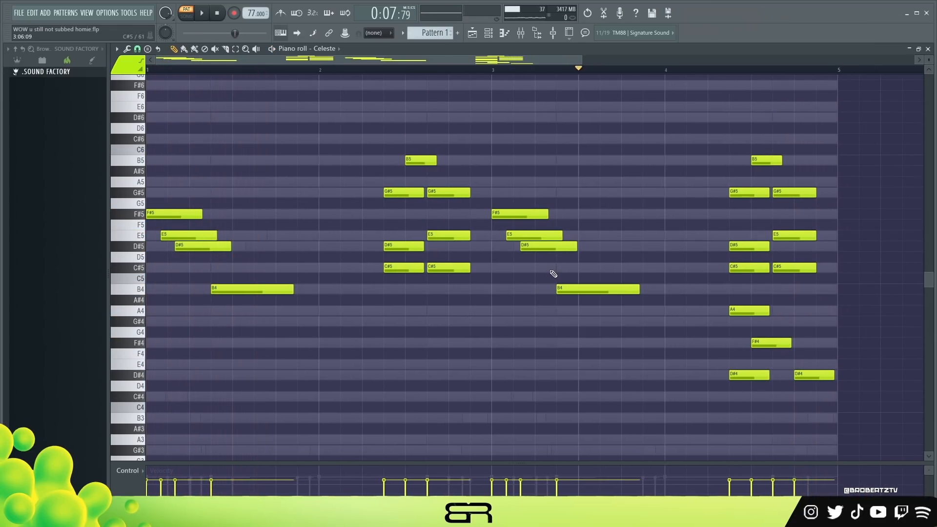
{"action": "right_click", "coordinate": [502, 104]}
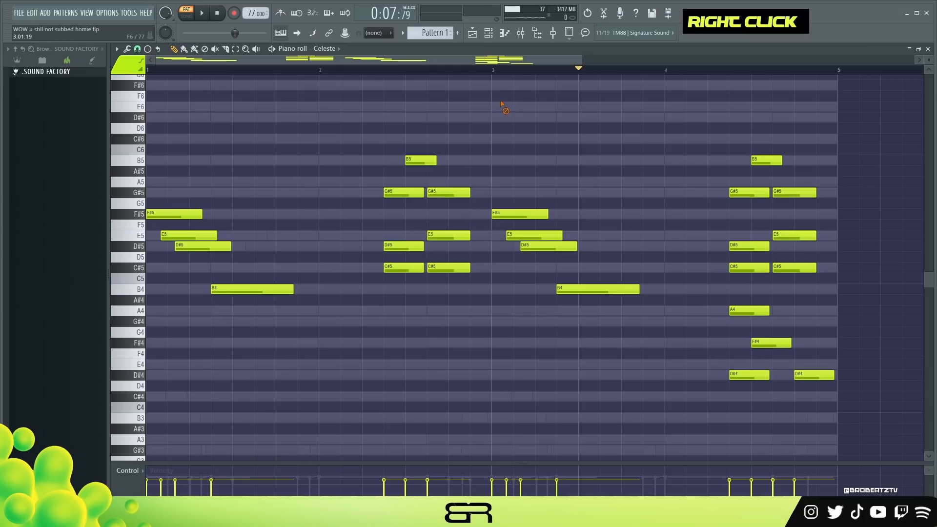
Show the Channel rack, switch every channel on, and play the full arrangement with the rack moved below most of the celeste notes.
{"action": "left_click", "coordinate": [490, 34]}
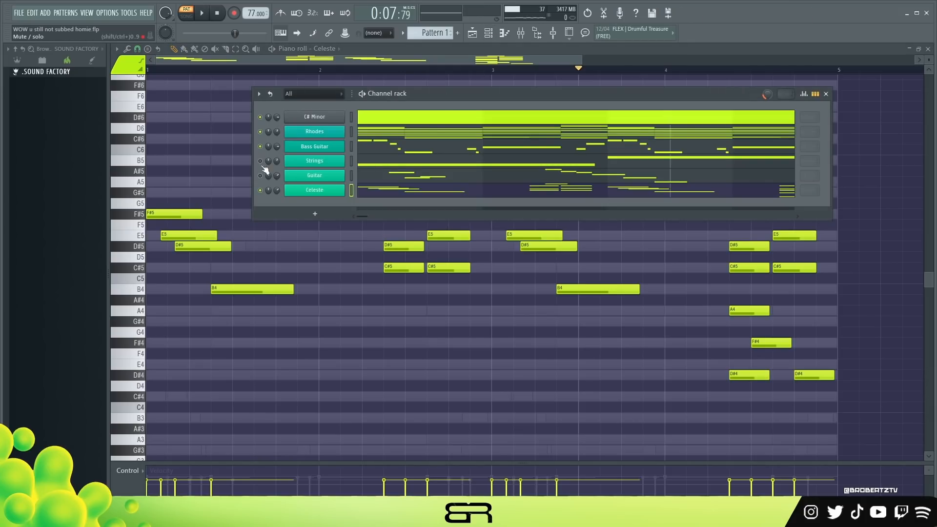
{"action": "left_click", "coordinate": [201, 13]}
{"action": "left_click_drag", "start_coordinate": [404, 90], "coordinate": [311, 323]}
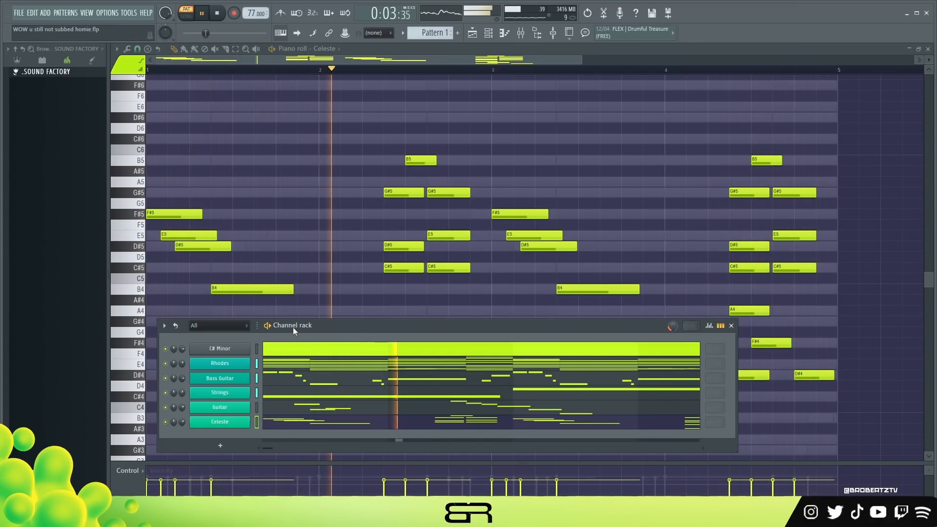
{"action": "key", "text": "space"}
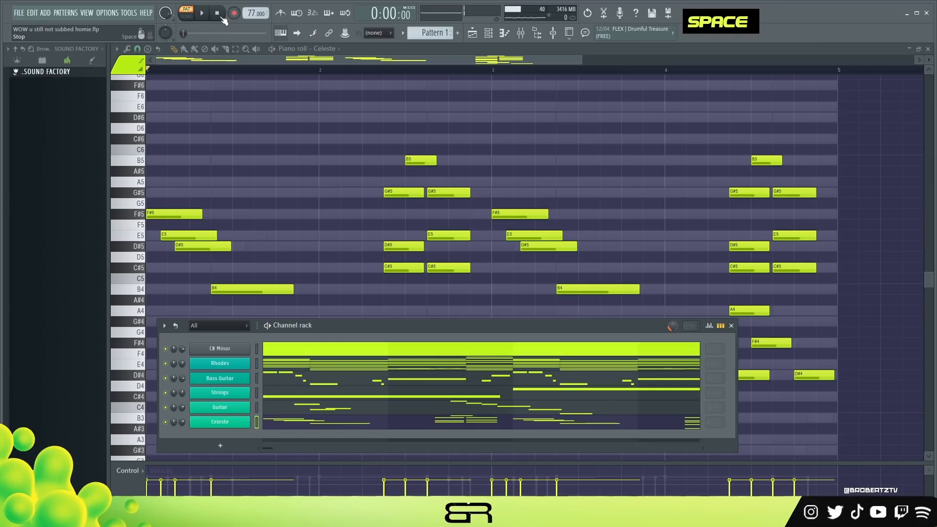